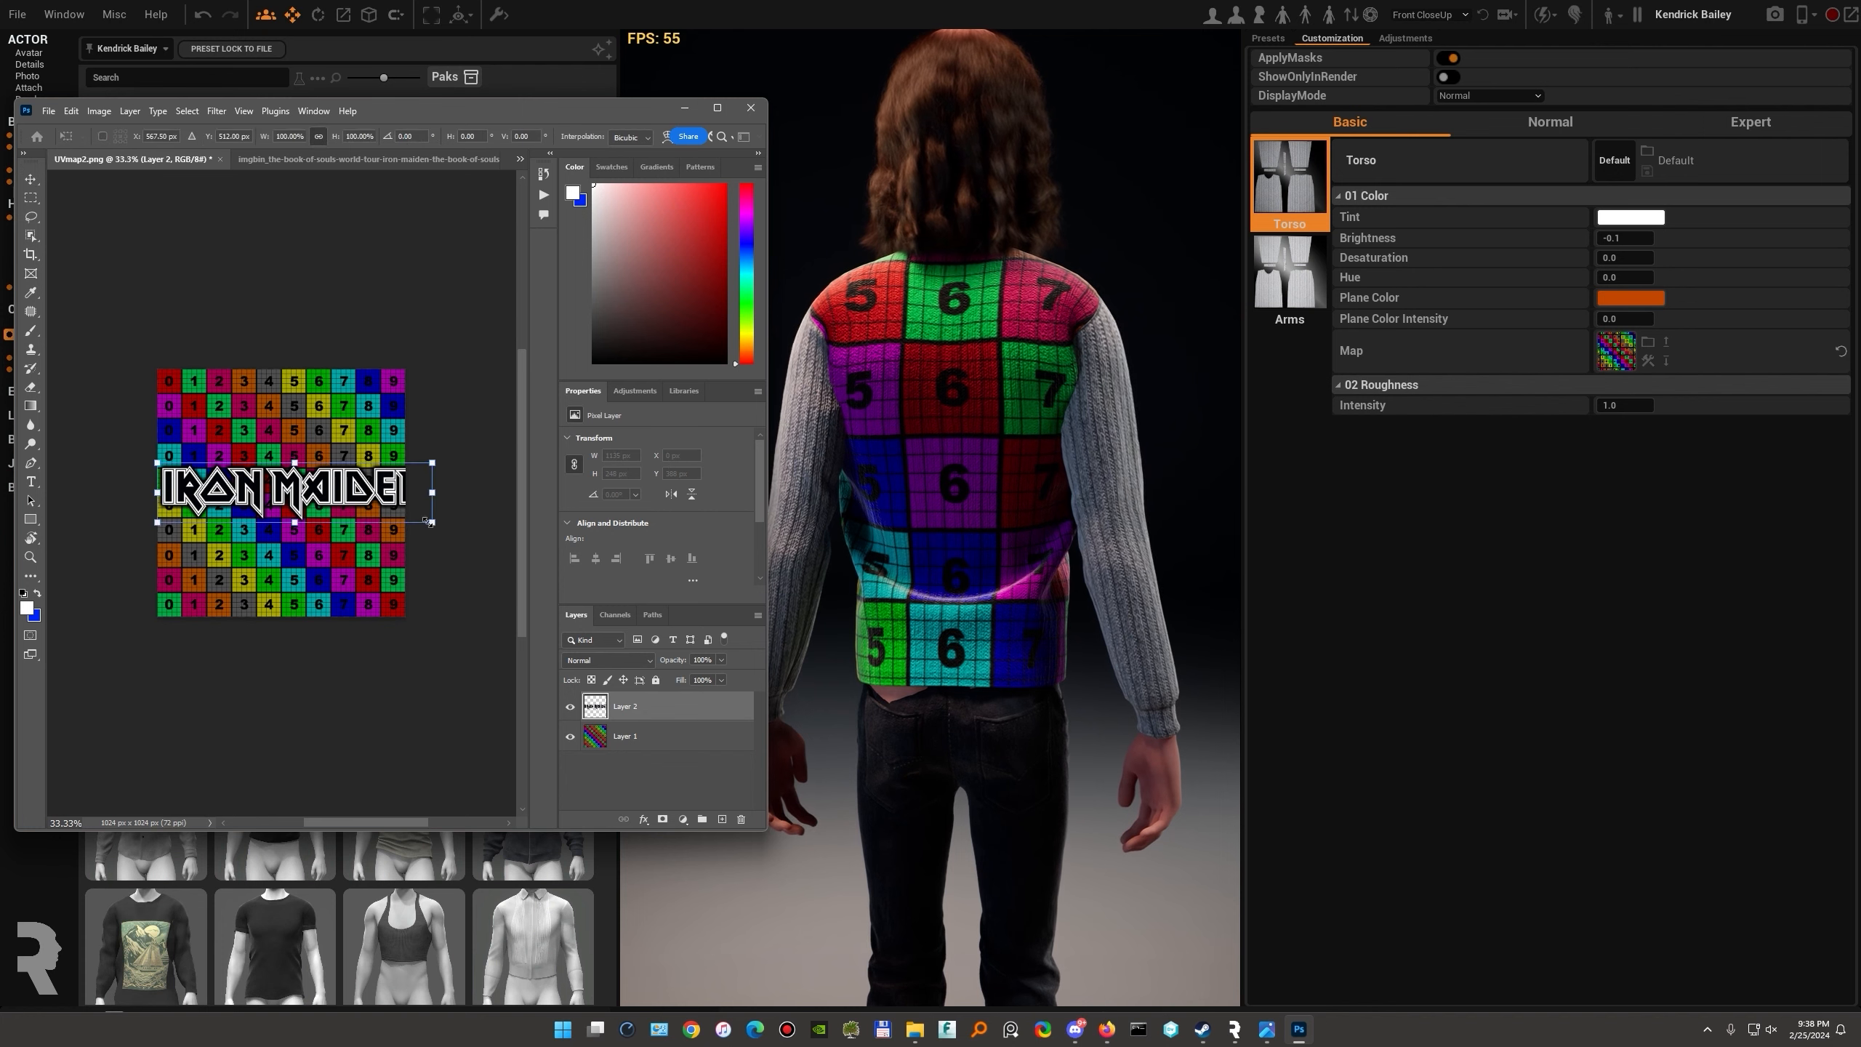
# - Scale the IRON MAIDEN logo to about 26% and place it over squares 5 to 7 in the UV map's sixth row
pyautogui.moveTo(228, 481); pyautogui.dragTo(321, 509)
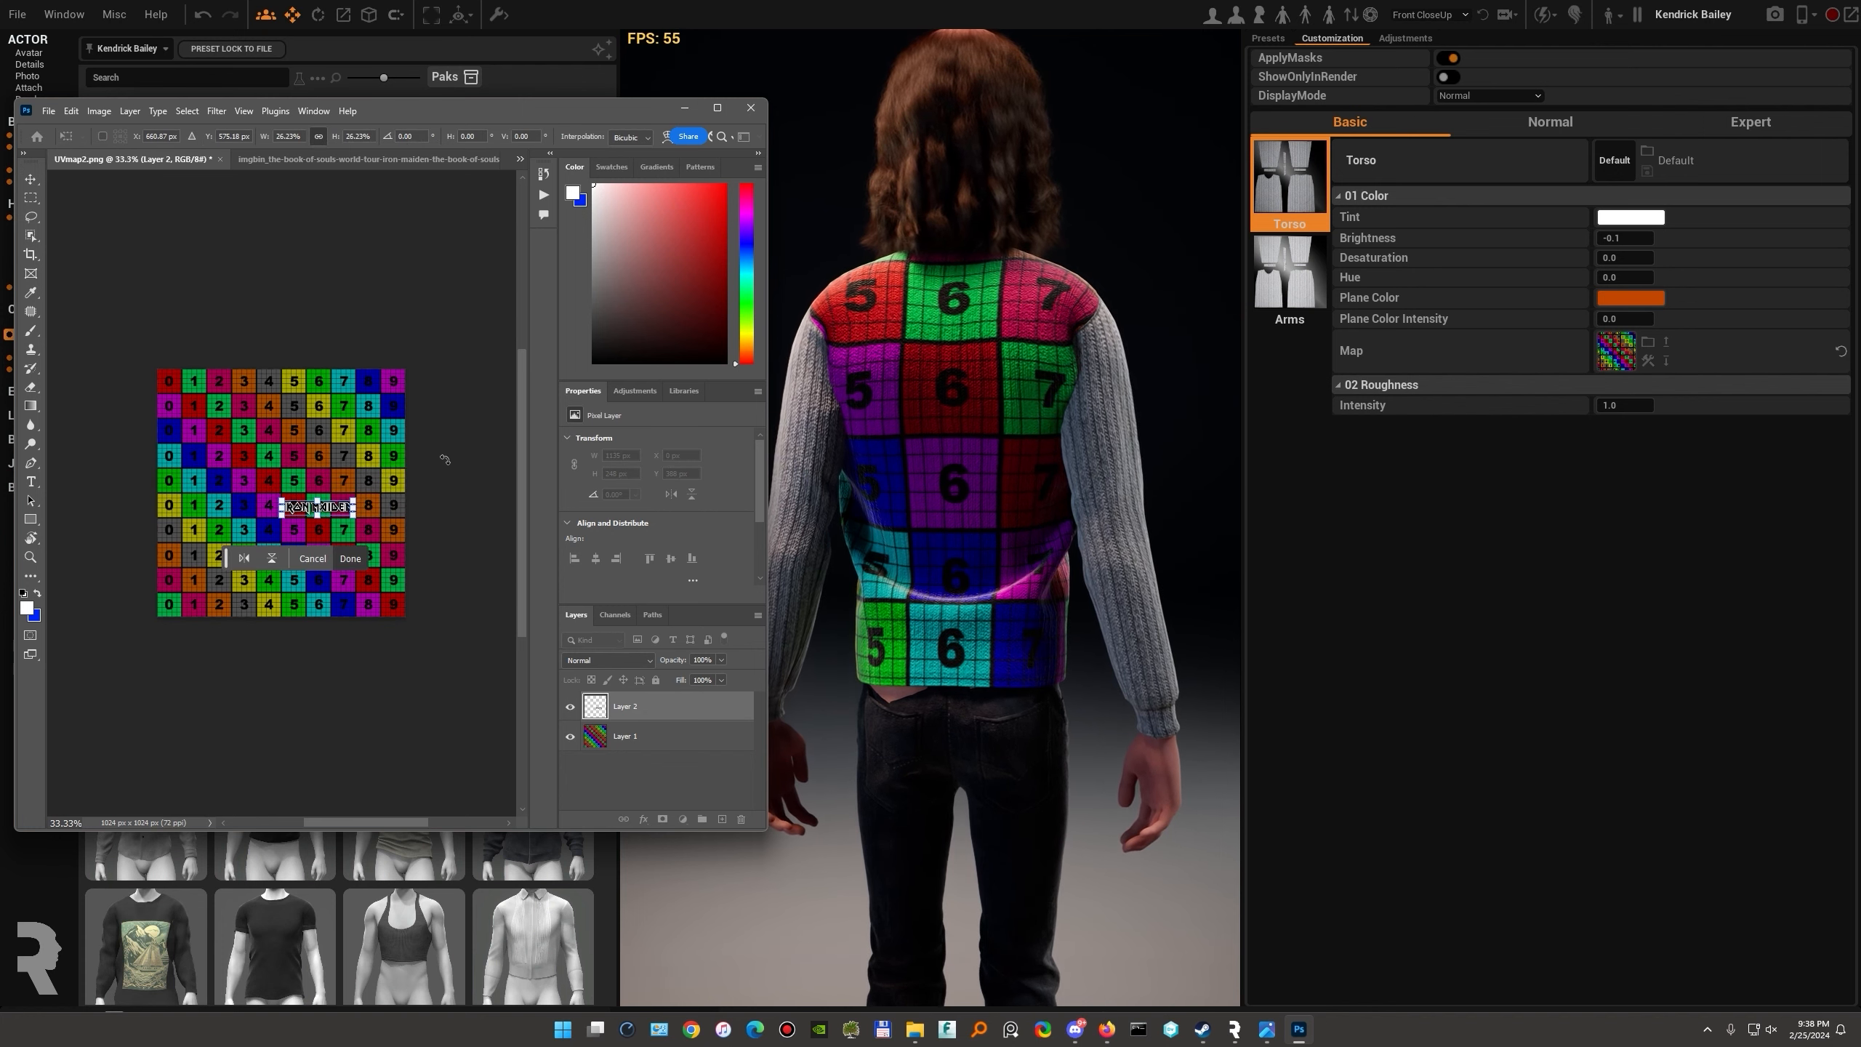
pyautogui.press('Return')
pyautogui.click(854, 450)
pyautogui.moveTo(854, 450); pyautogui.dragTo(1084, 450)
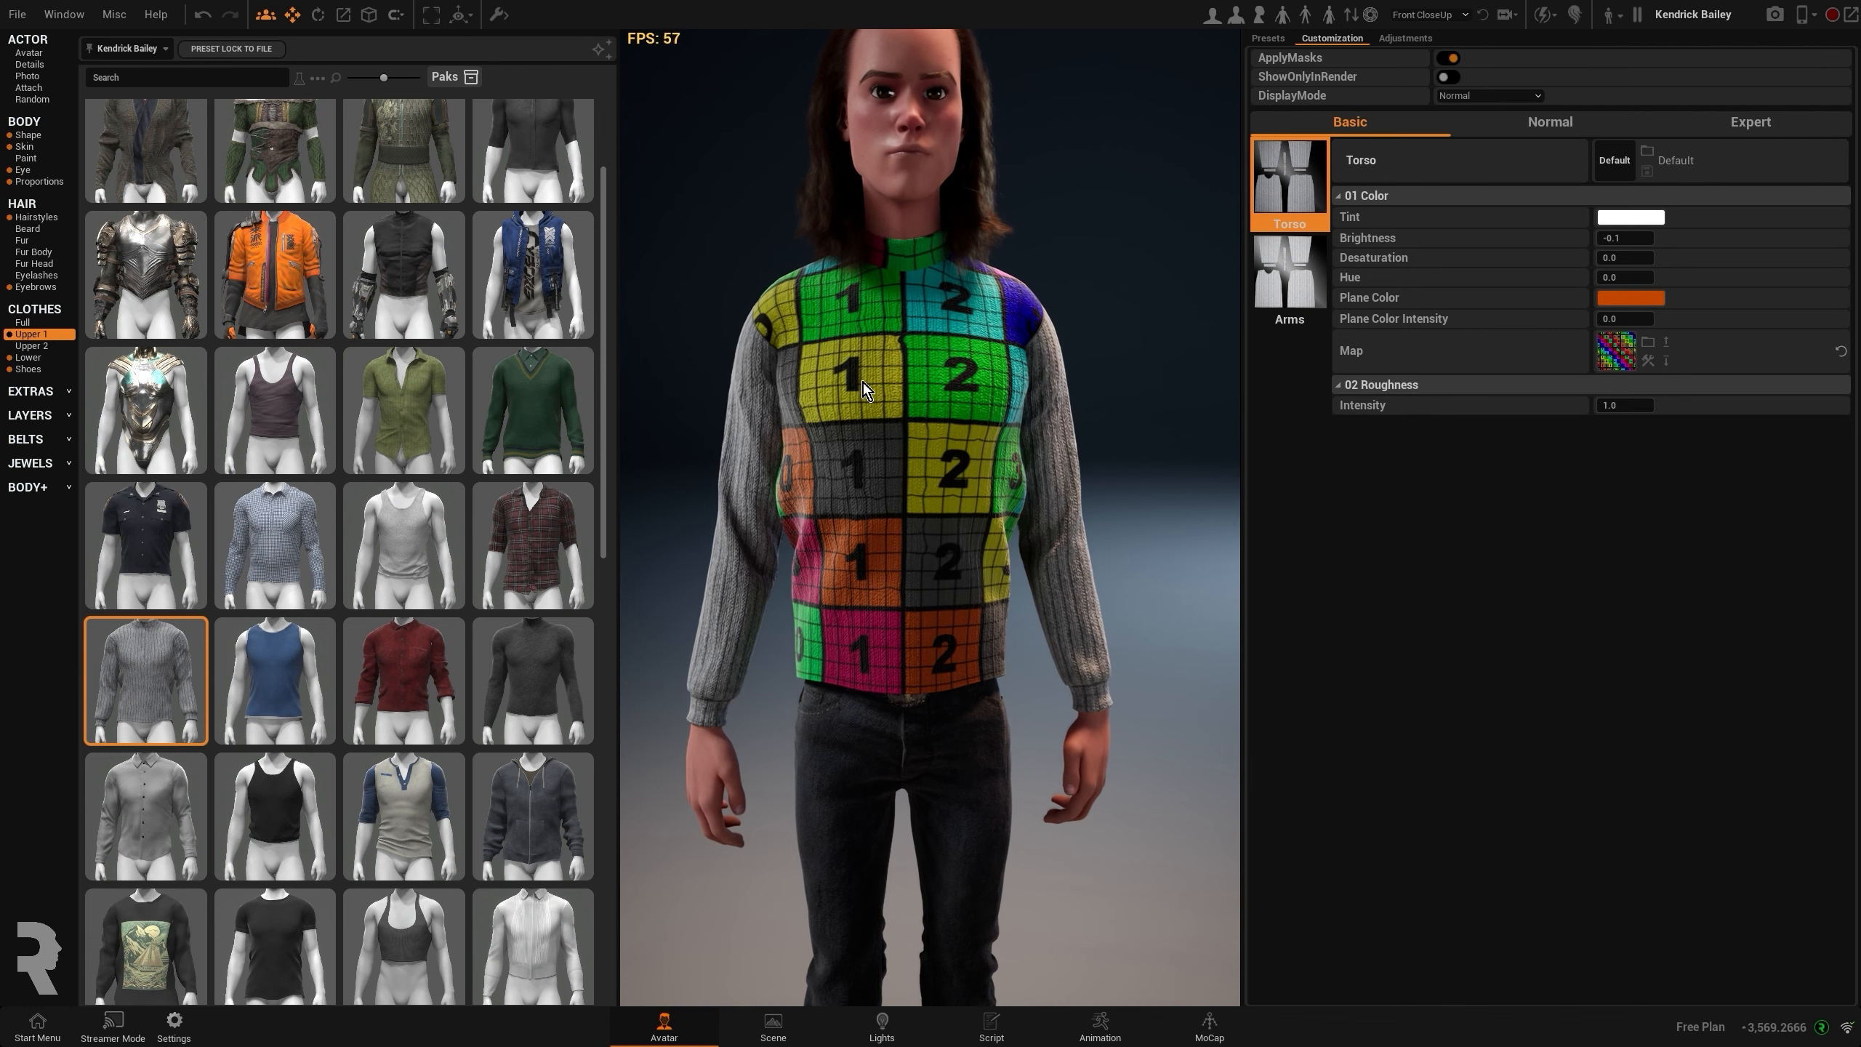
# - Switch to Photoshop and copy the goggled mask artwork from the Eddie image without its blue background layer
pyautogui.hotkey('alt', 'Tab')
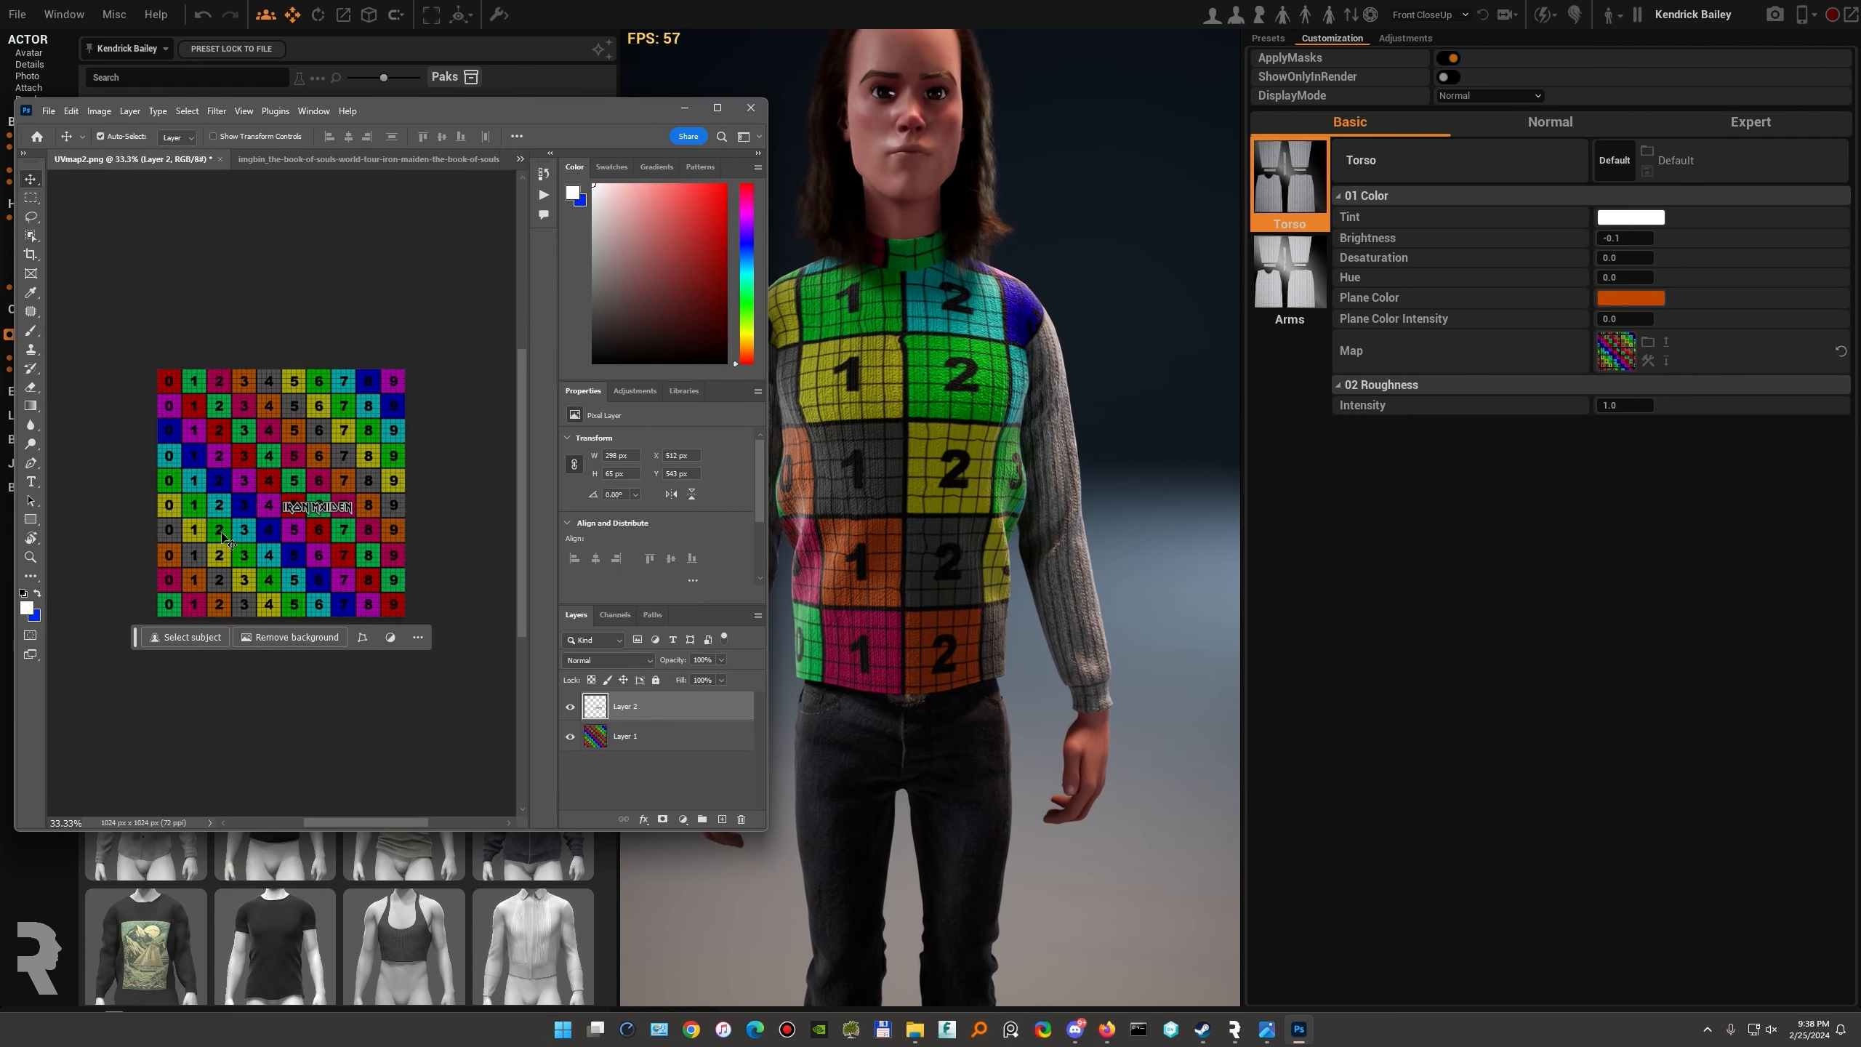
pyautogui.click(392, 161)
pyautogui.click(520, 160)
pyautogui.click(538, 201)
pyautogui.click(641, 708)
pyautogui.hotkey('ctrl', 'a')
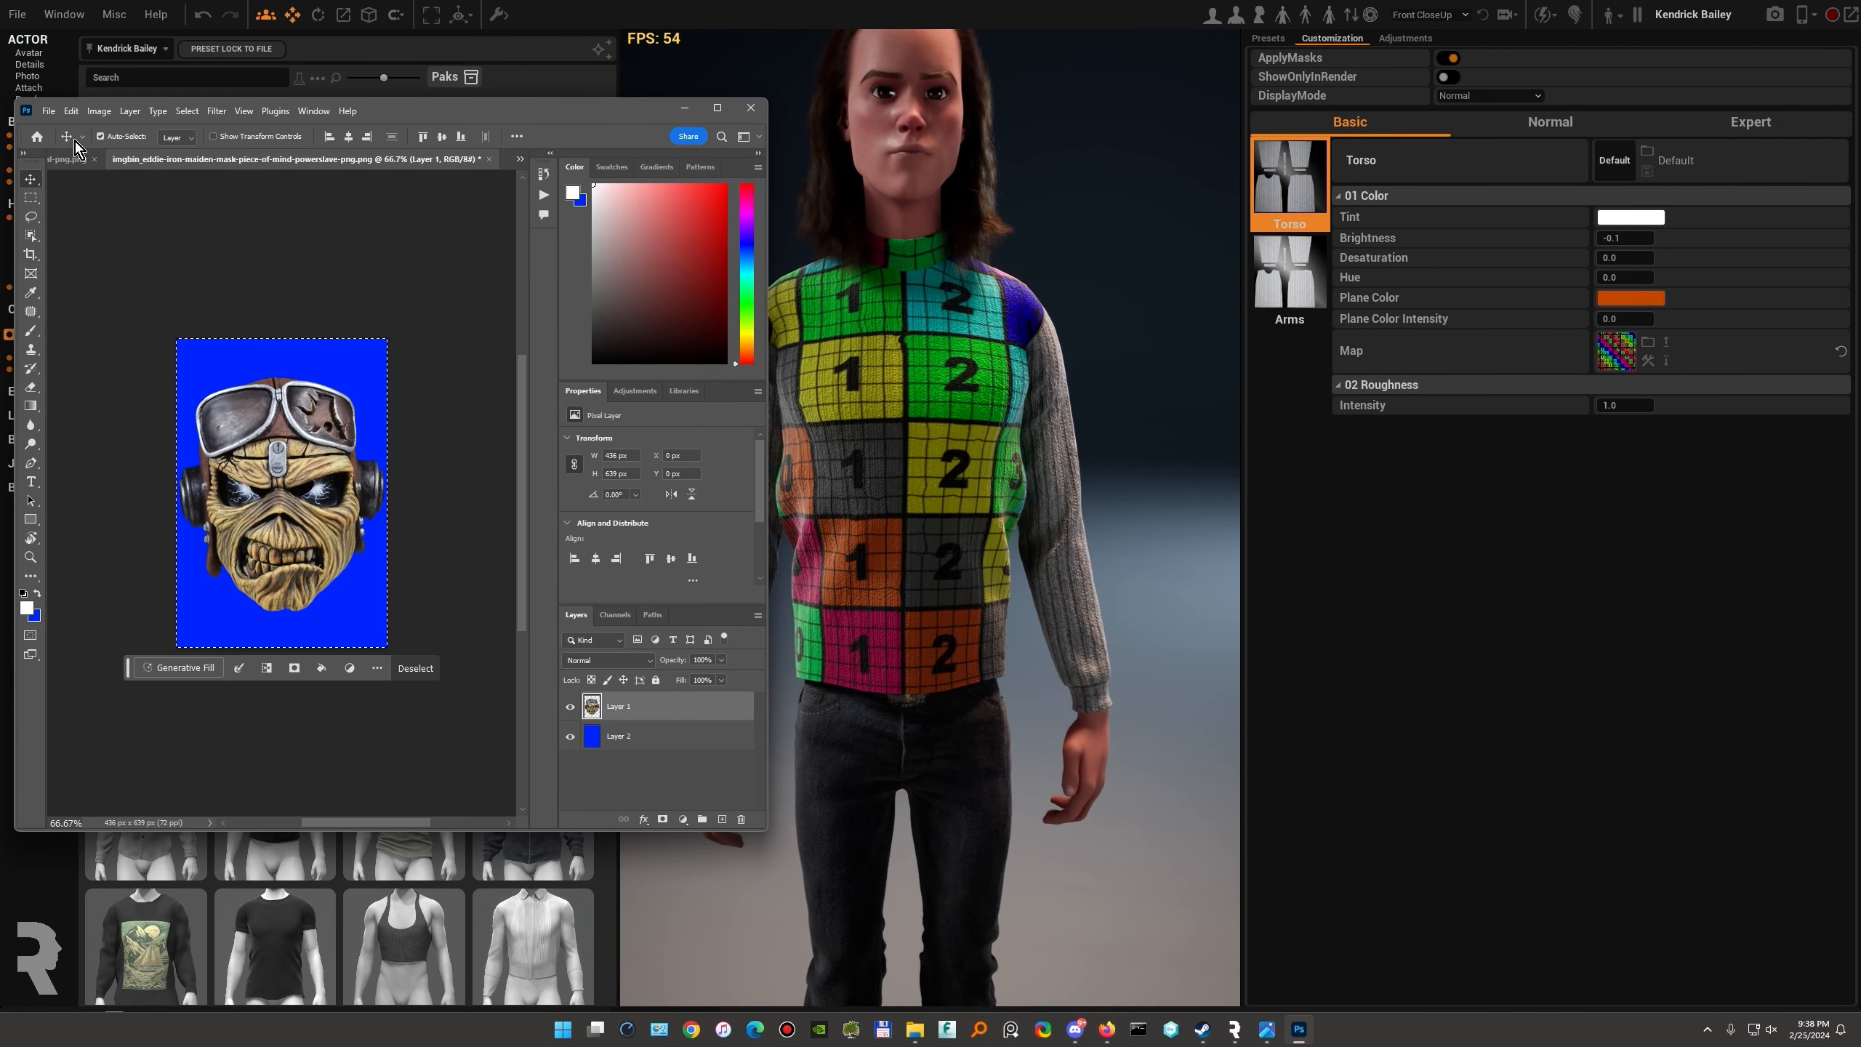
pyautogui.click(72, 159)
# - Paste the mask artwork into UVmap2.png and shrink it to about 229 px wide over the columns numbered 1 and 2
pyautogui.click(520, 160)
pyautogui.click(567, 169)
pyautogui.hotkey('ctrl', 'v')
pyautogui.moveTo(296, 492); pyautogui.dragTo(241, 542)
pyautogui.hotkey('ctrl', 't')
pyautogui.moveTo(283, 611); pyautogui.dragTo(221, 568)
pyautogui.press('Return')
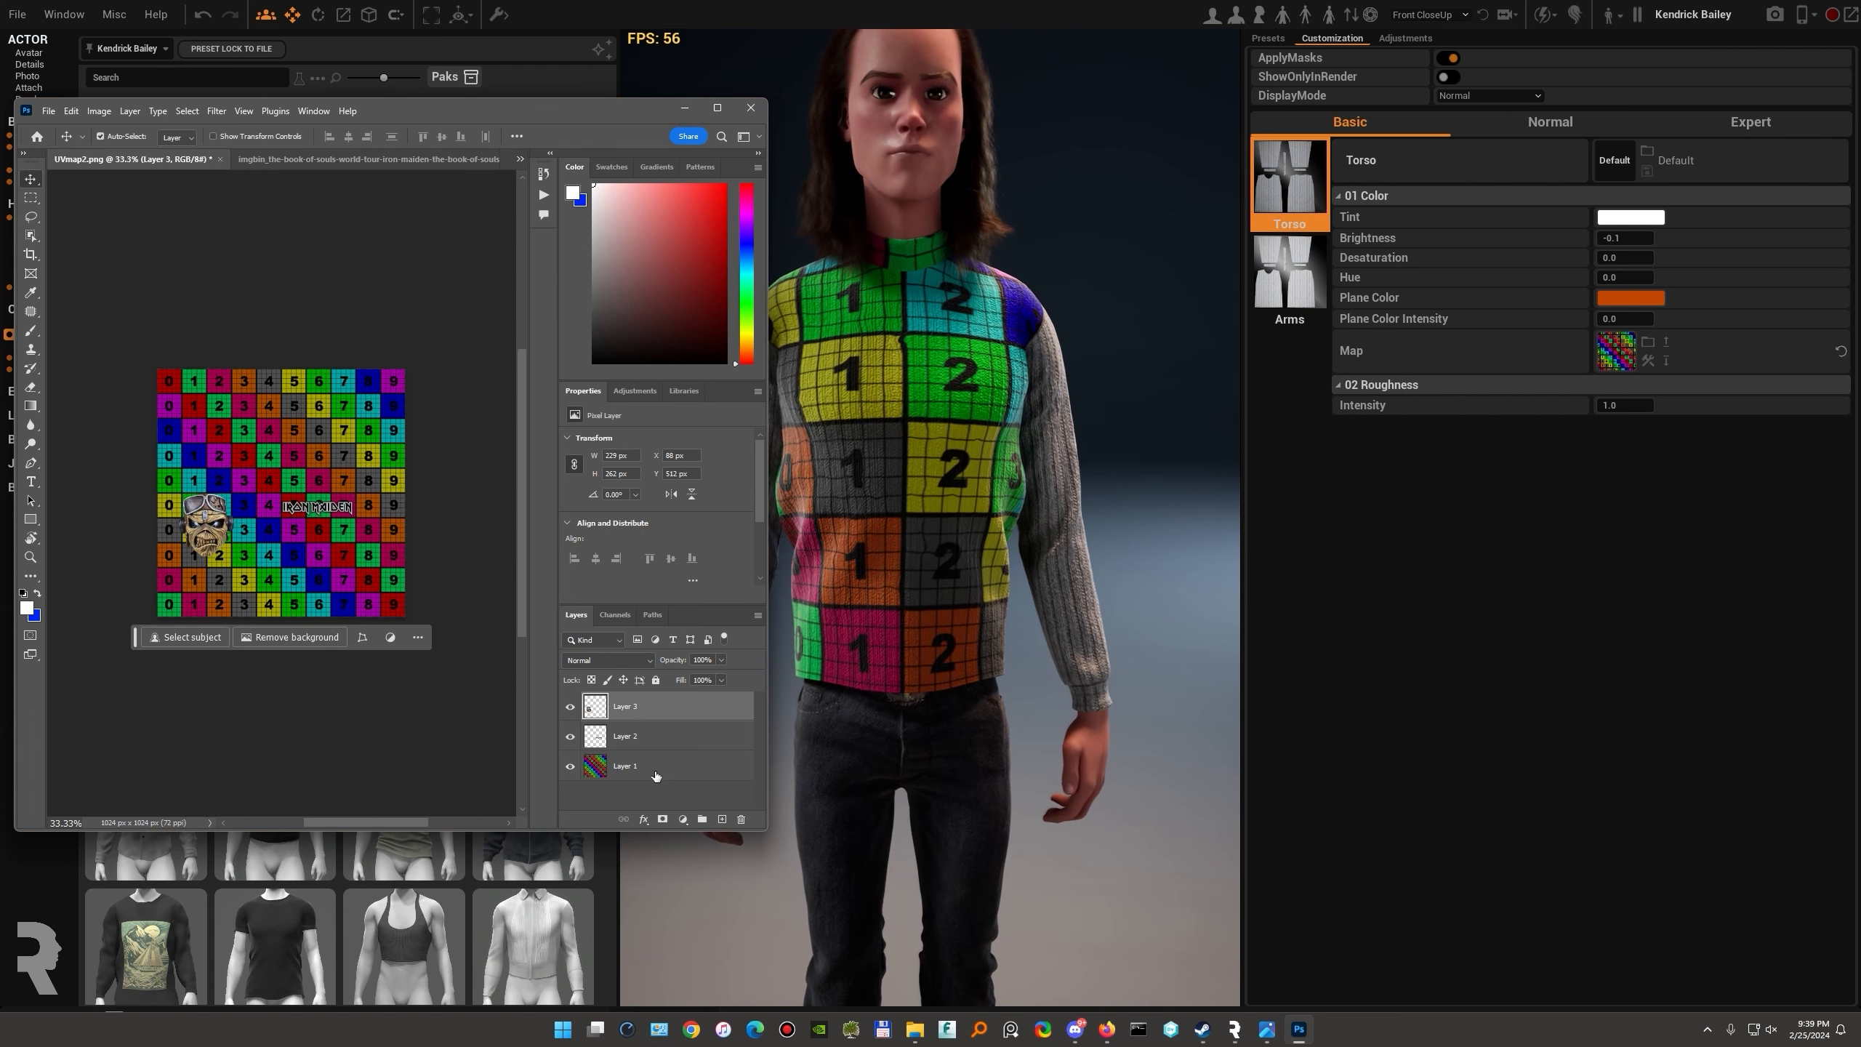
# - Fill the numbered UV grid layer beneath the logo and mask with black
pyautogui.click(655, 775)
pyautogui.hotkey('ctrl', 'BackSpace')
pyautogui.click(23, 593)
pyautogui.hotkey('ctrl', 'BackSpace')
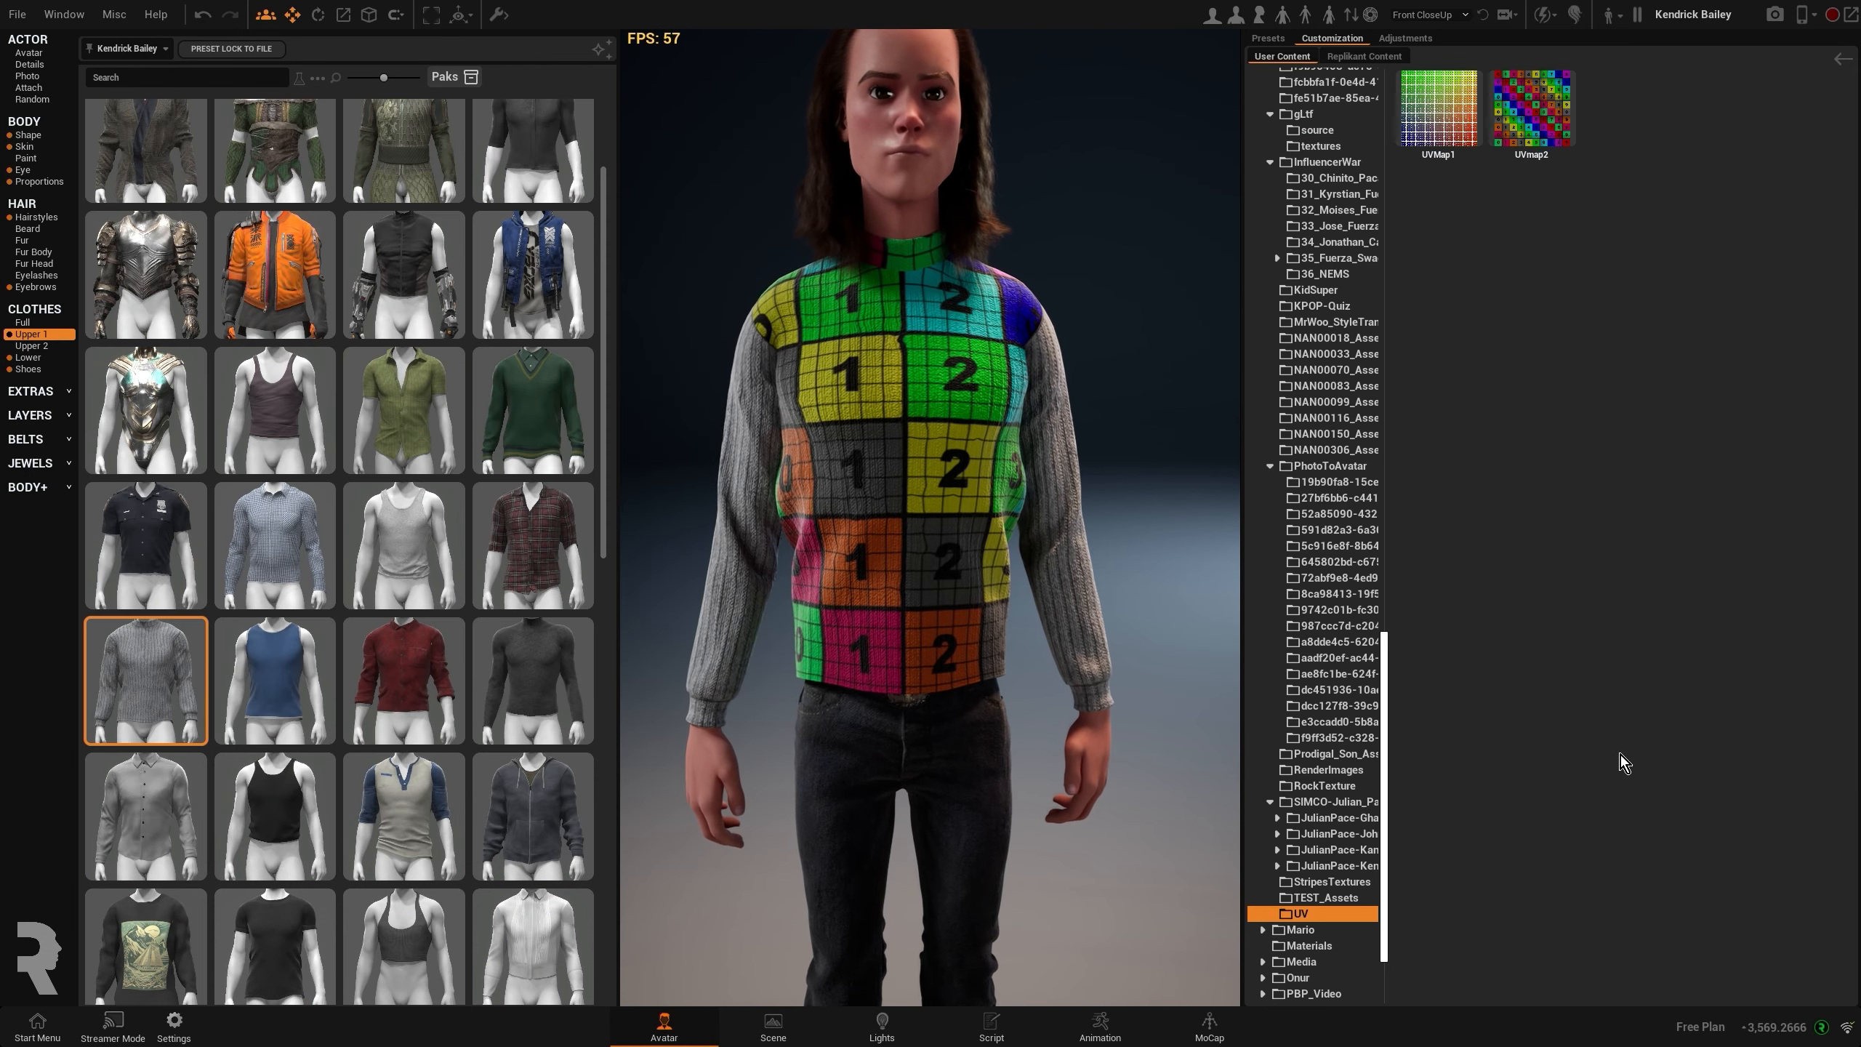
# - Refresh the UV folder and apply the IronMaiden texture as the sweater torso's color map
pyautogui.click(1372, 914)
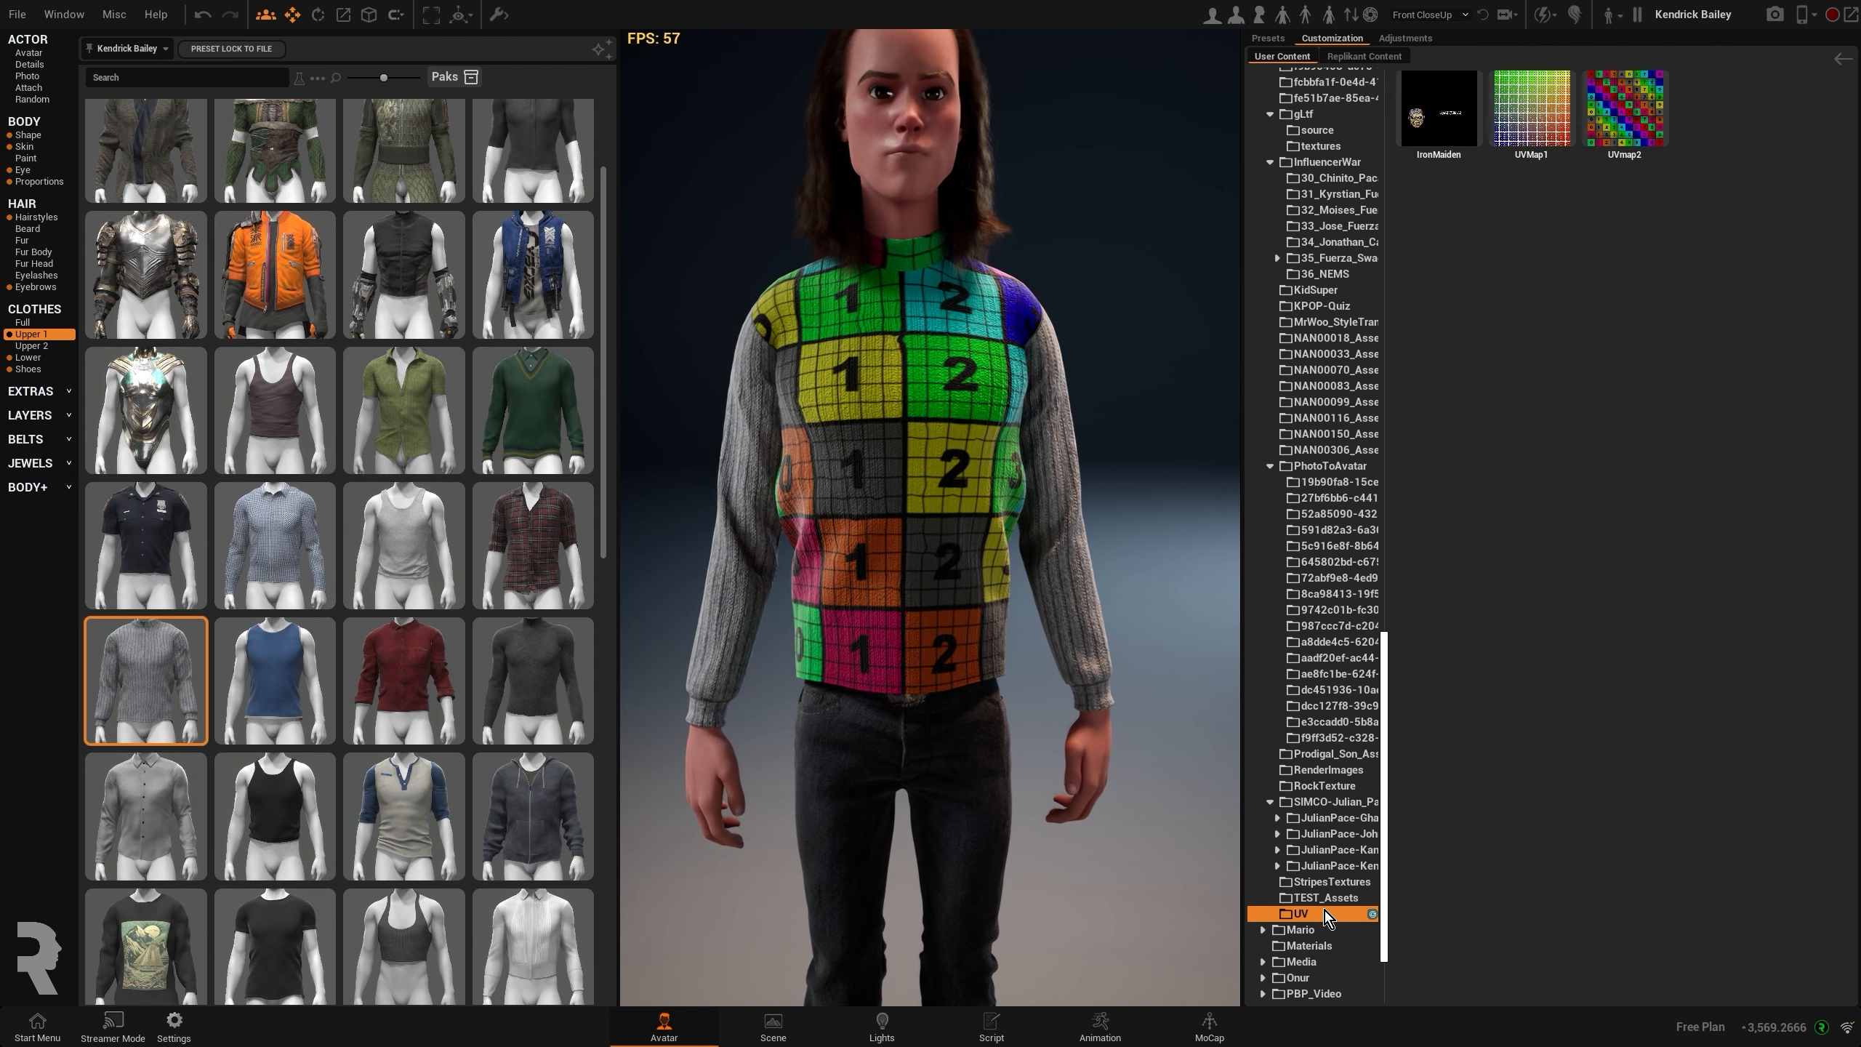
pyautogui.doubleClick(1444, 128)
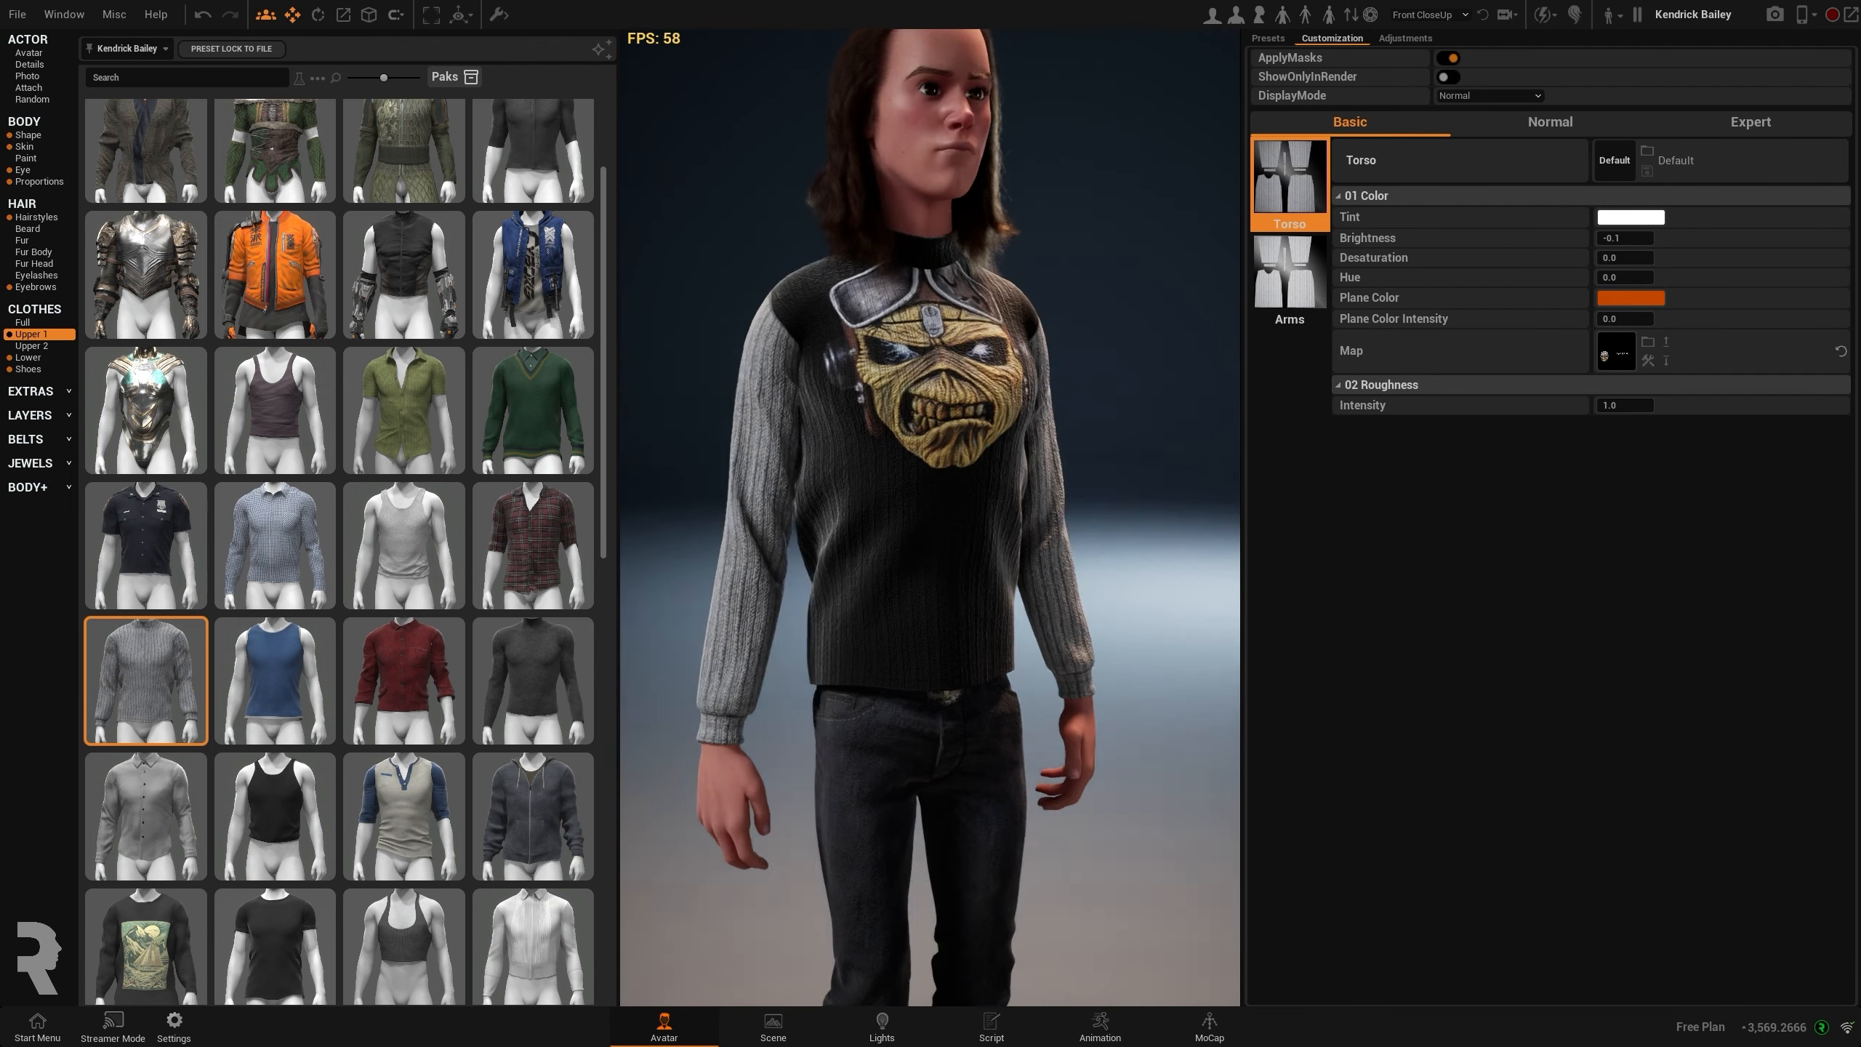
# - Switch to Photoshop, nudge the mask artwork down on the black texture, and export it as IronMaiden_Lower_01
pyautogui.hotkey('alt', 'Tab')
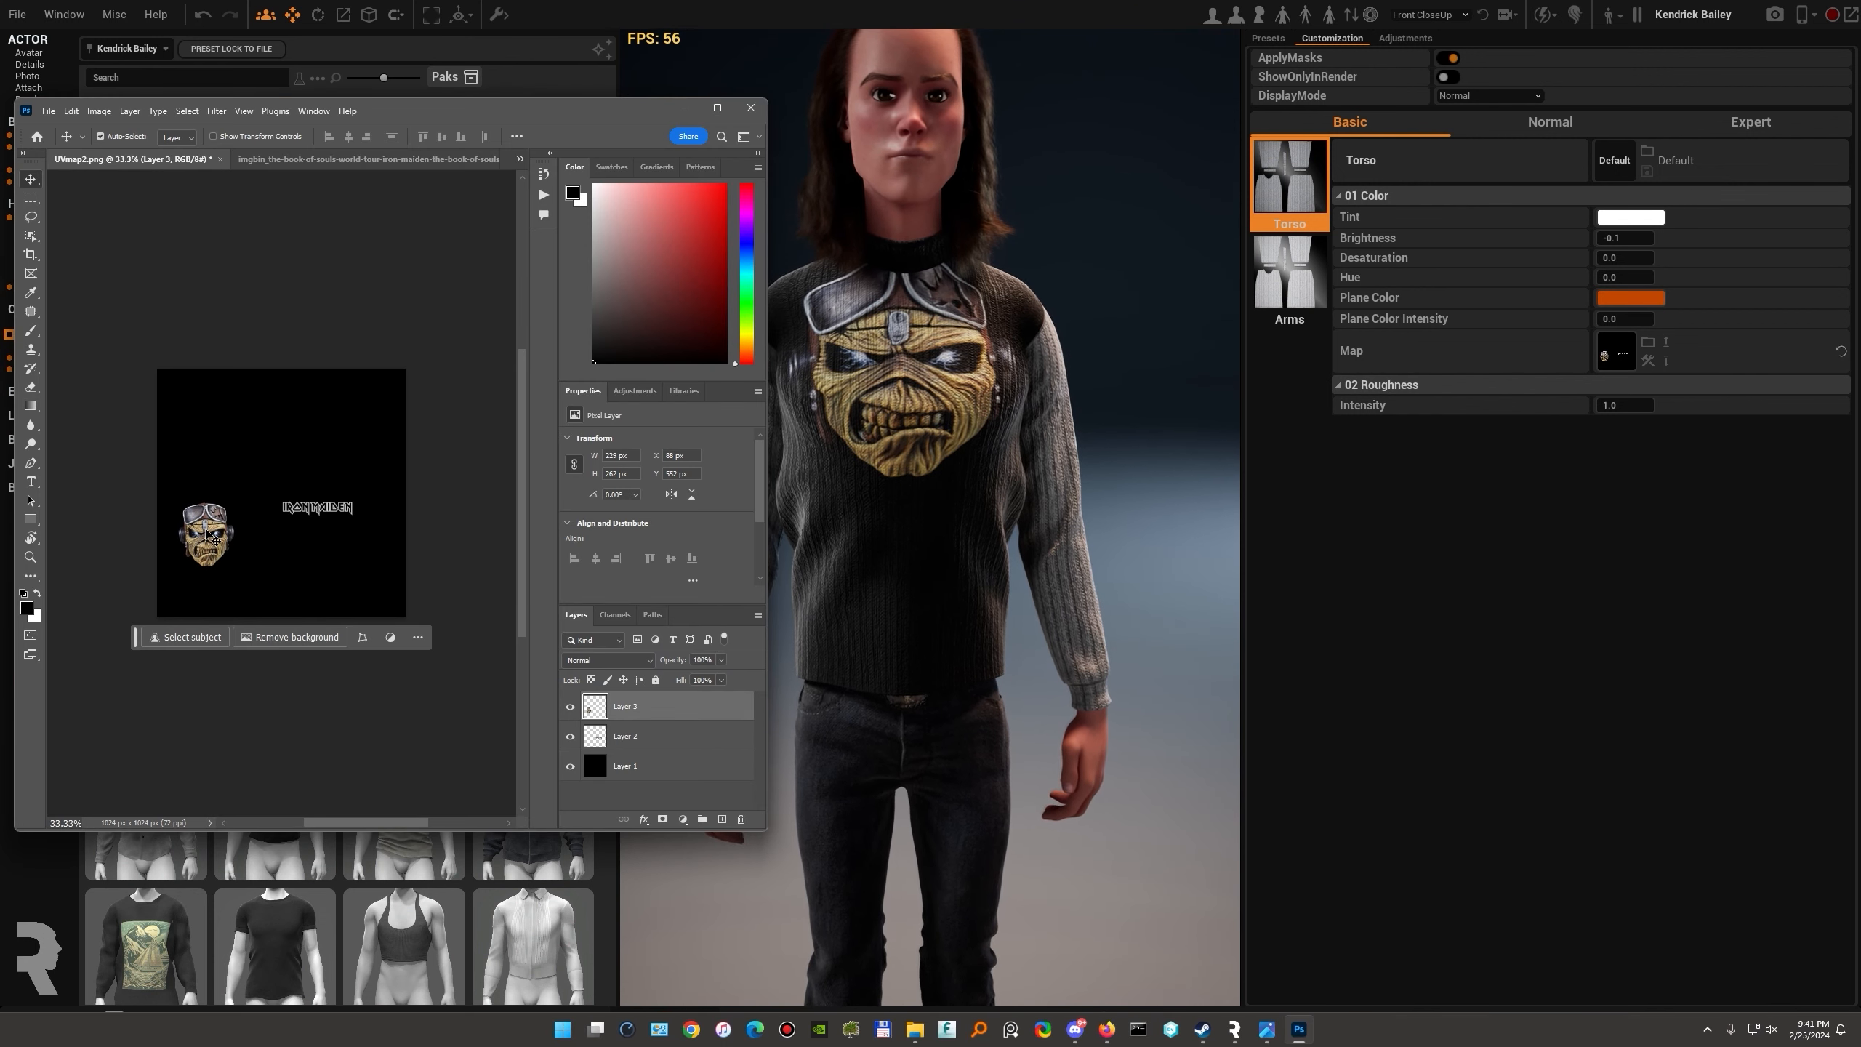
pyautogui.hotkey('shift', 'Down')
pyautogui.click(48, 110)
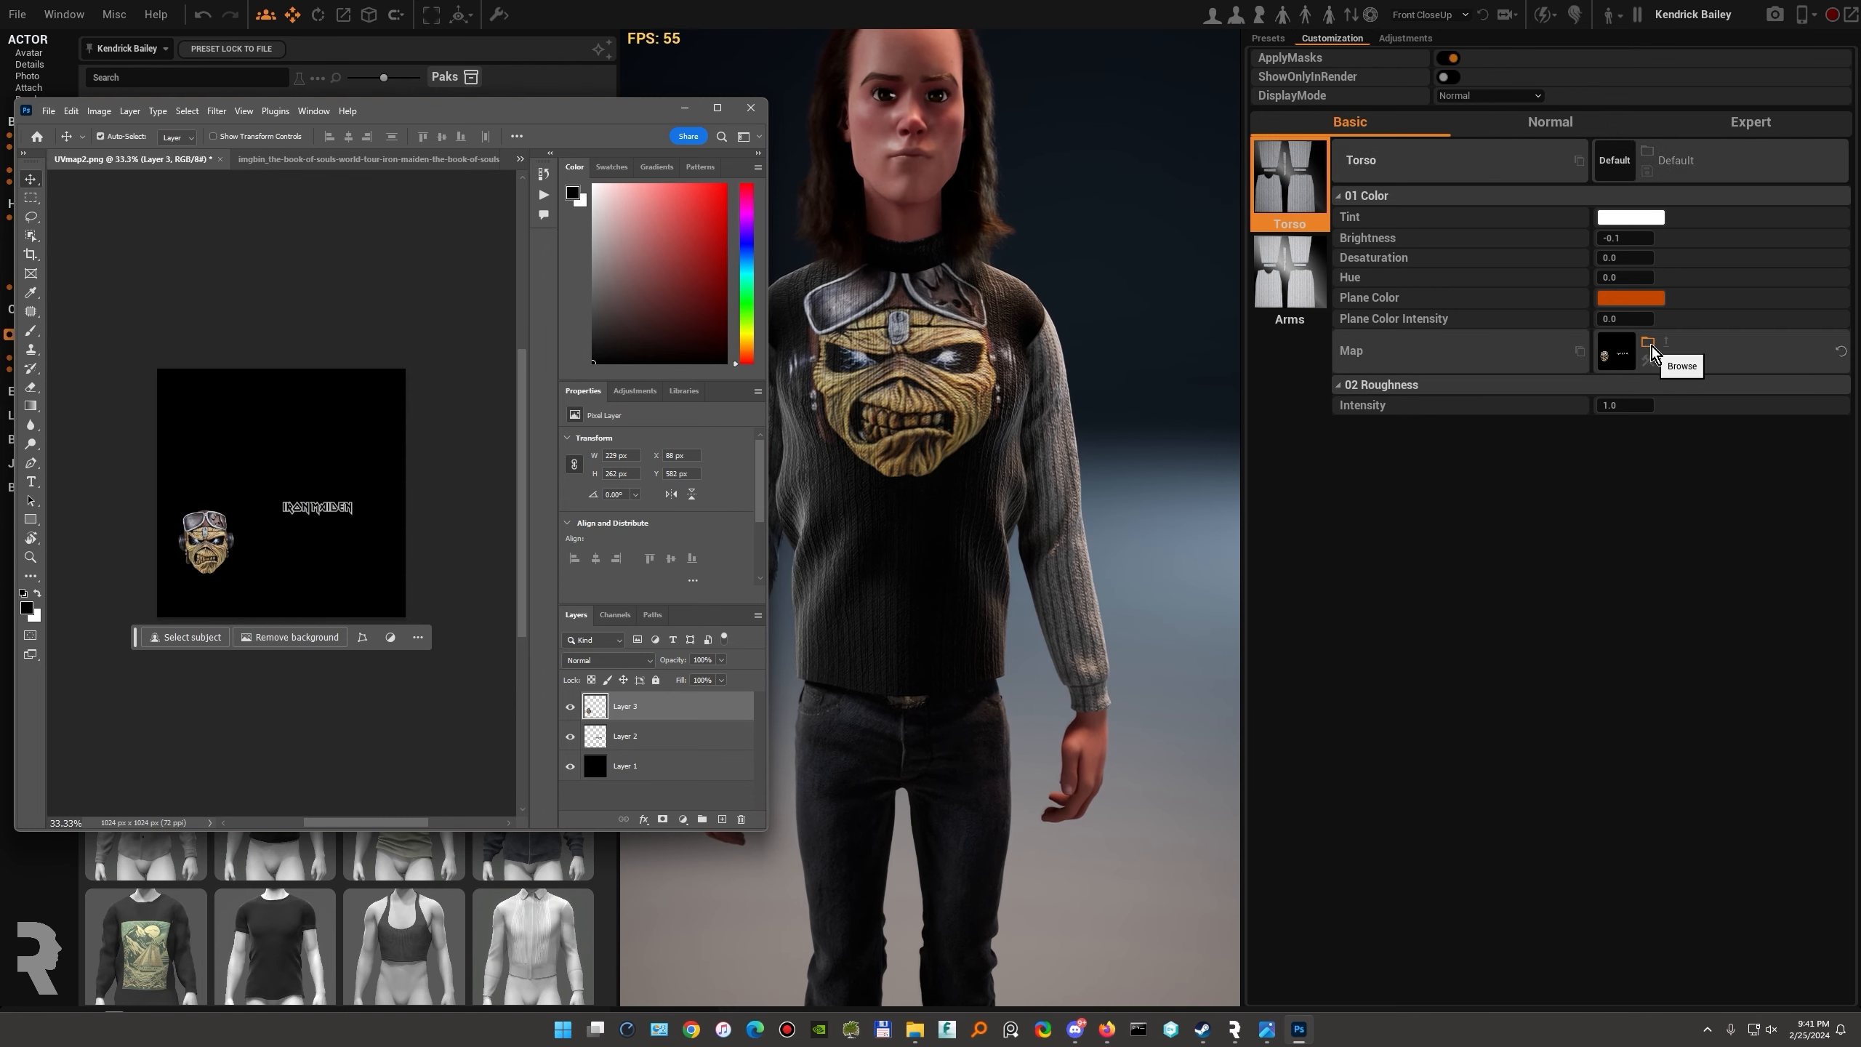
# - Refresh the UV folder and apply the IronMaiden_Lower_01 texture as the color map of the sweater's torso and arms
pyautogui.click(1649, 343)
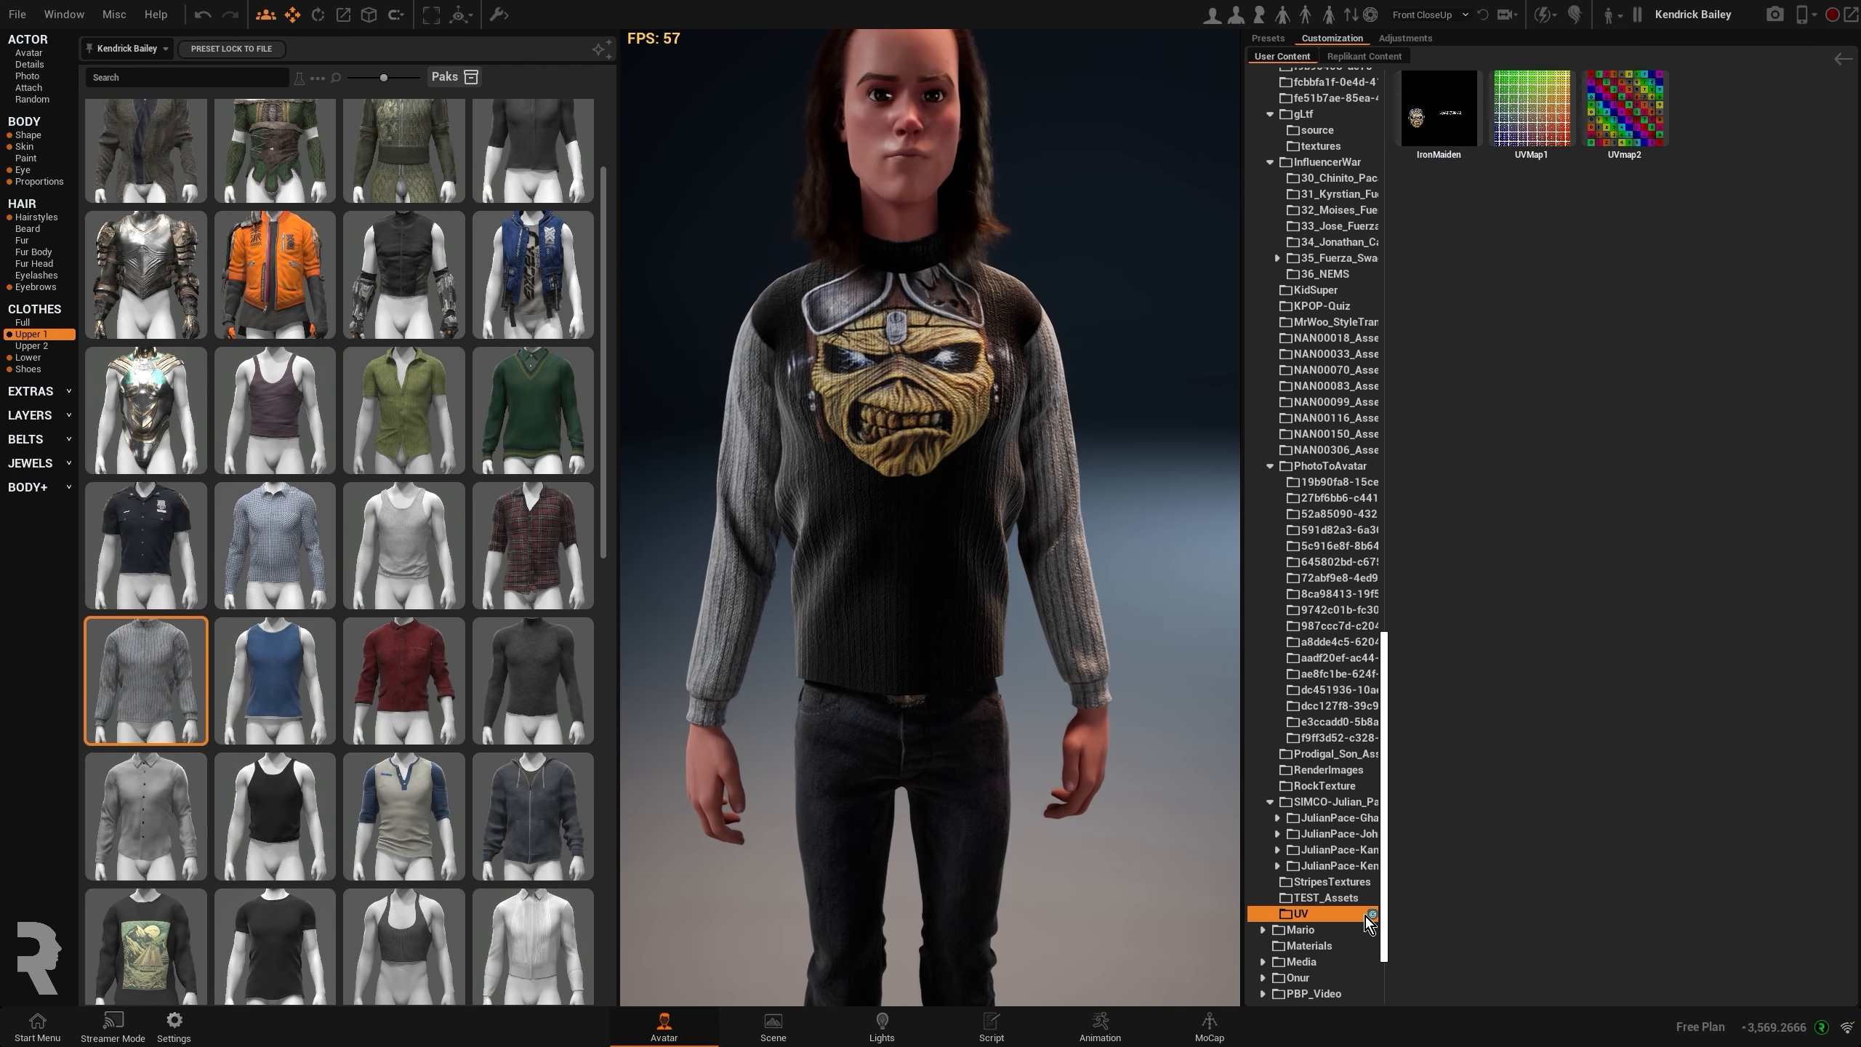
pyautogui.click(1371, 915)
pyautogui.doubleClick(1566, 124)
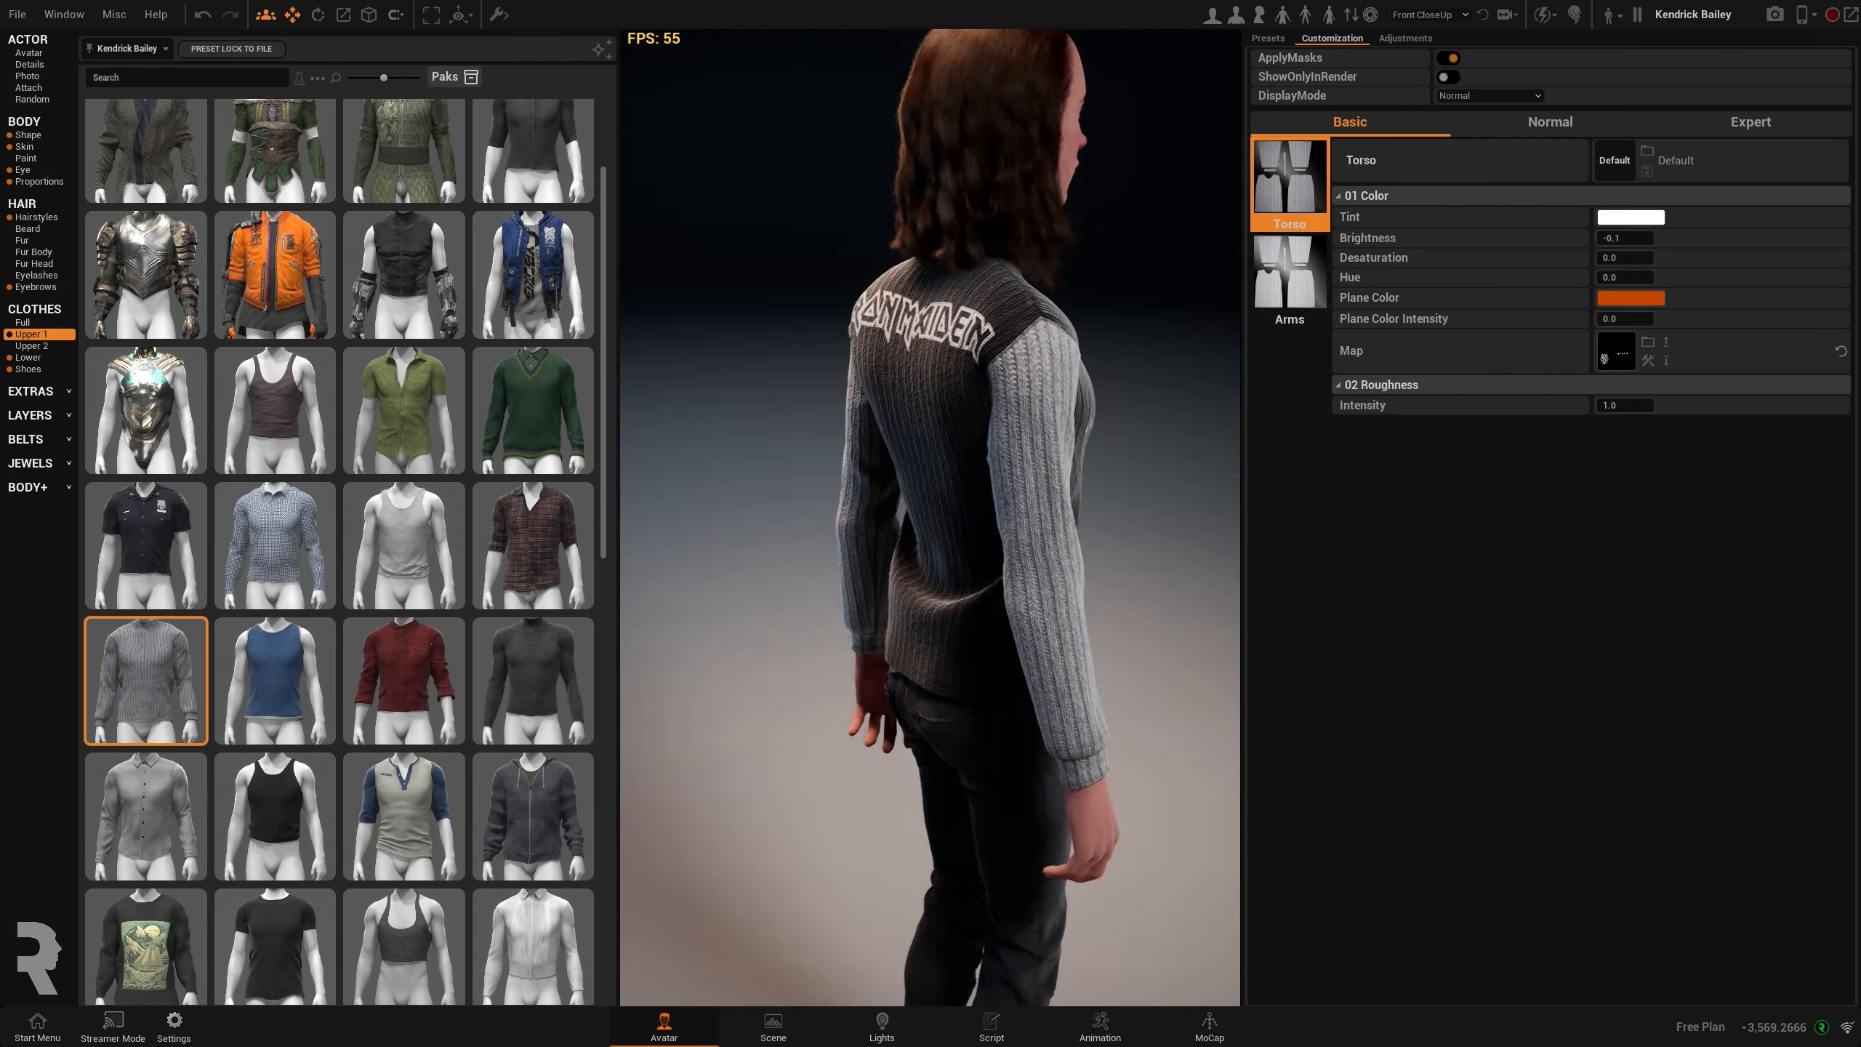
pyautogui.click(1649, 344)
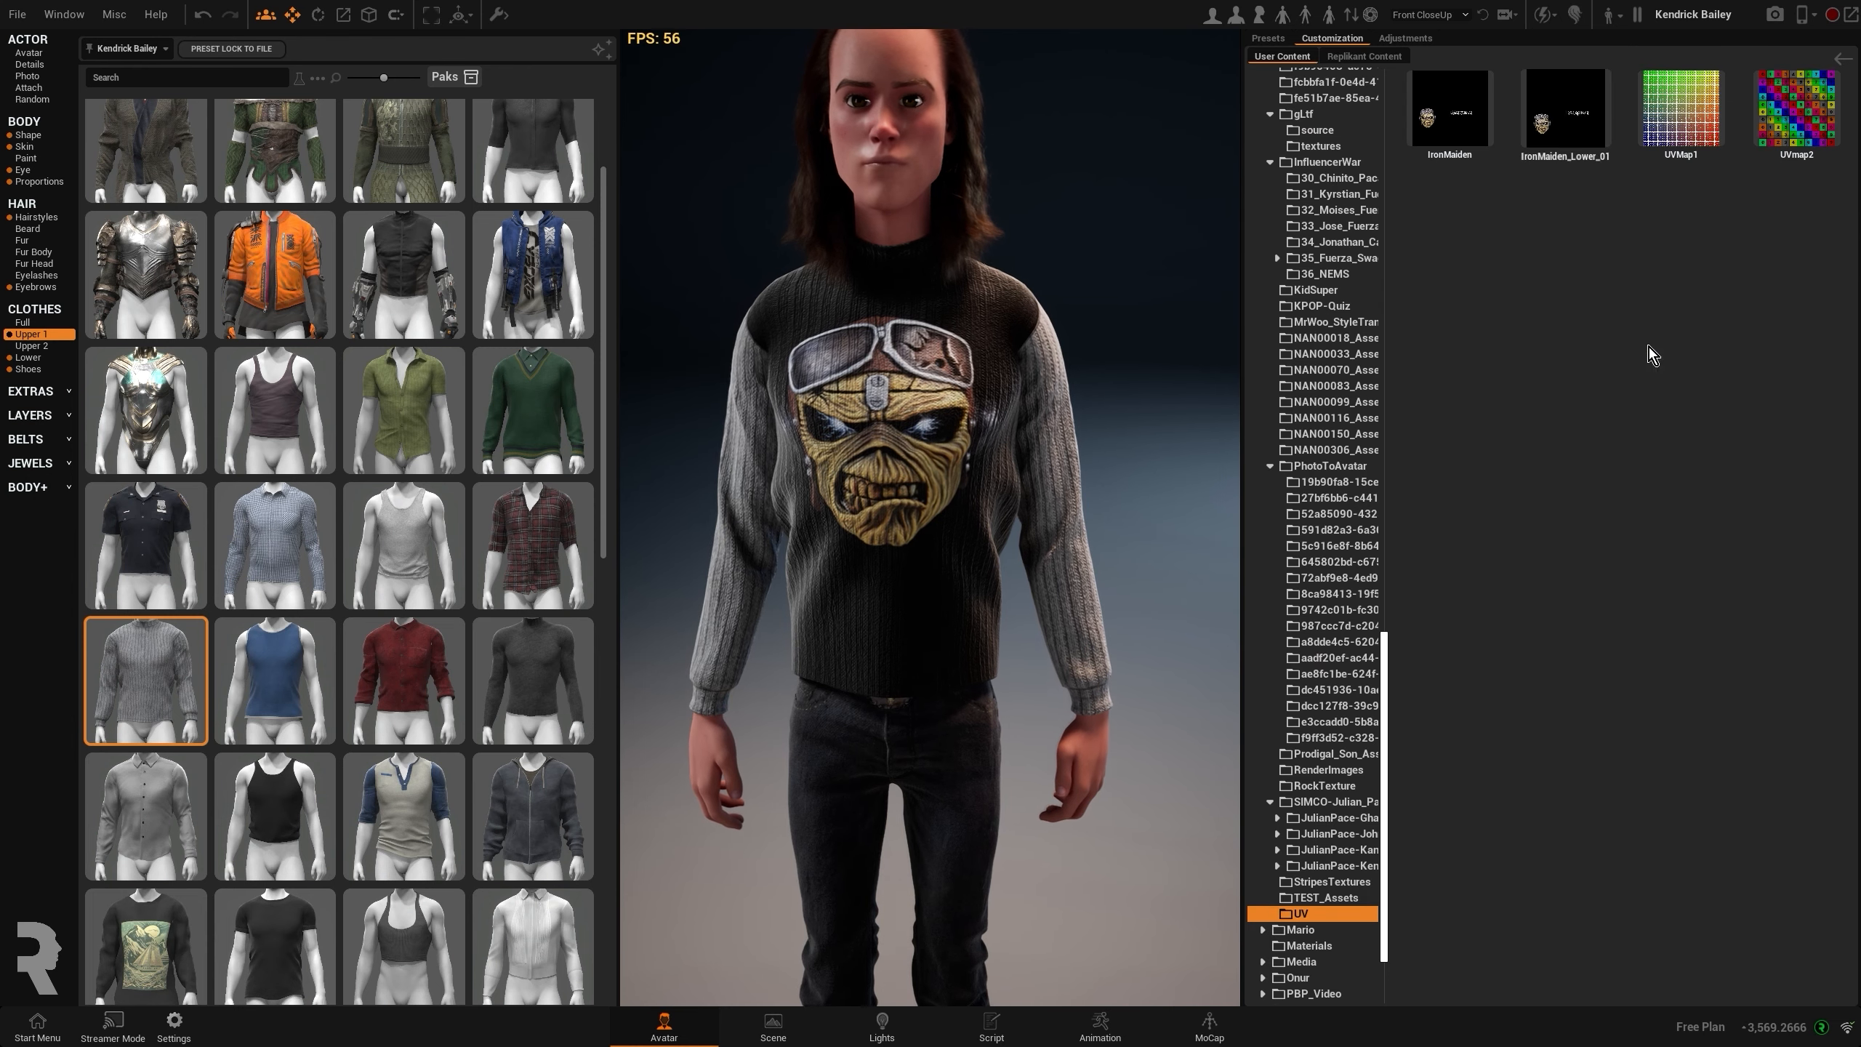
pyautogui.doubleClick(1565, 109)
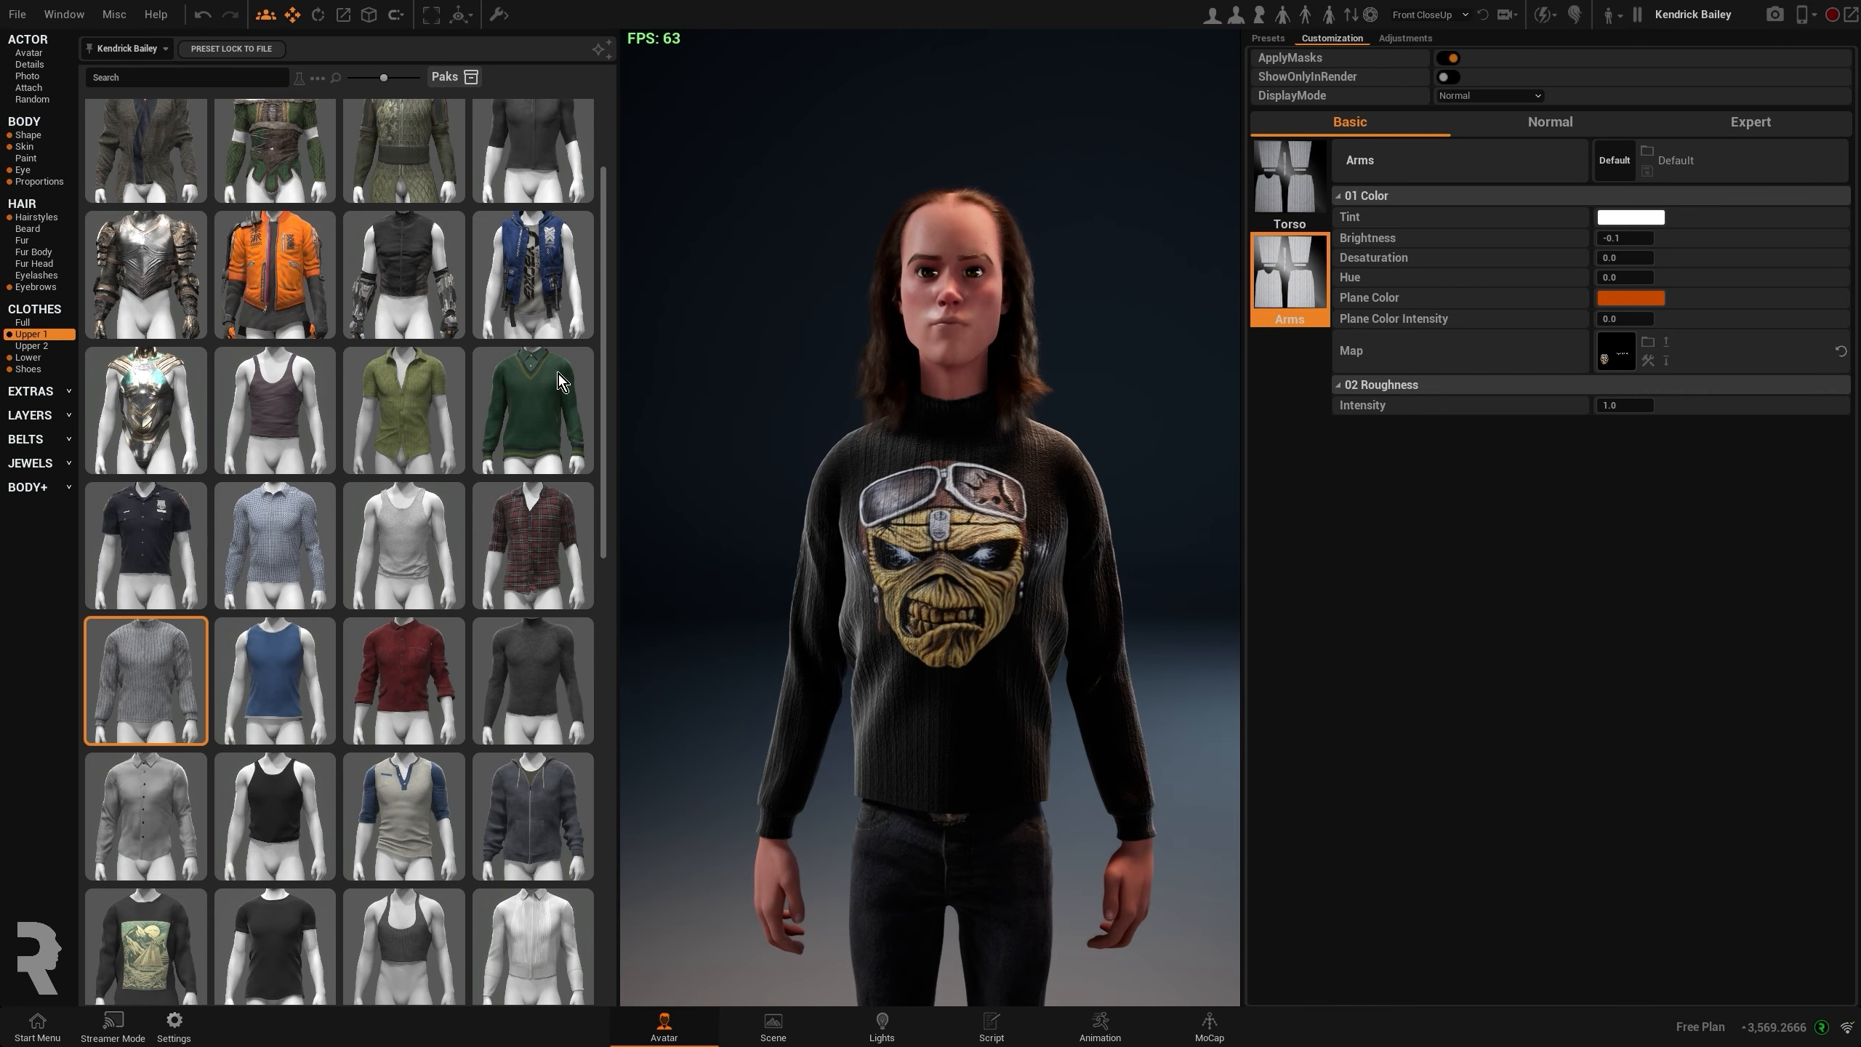
# - Try the blue tank top, red shirt and dark turtleneck on the avatar, settling on the light grey tank top
pyautogui.click(274, 682)
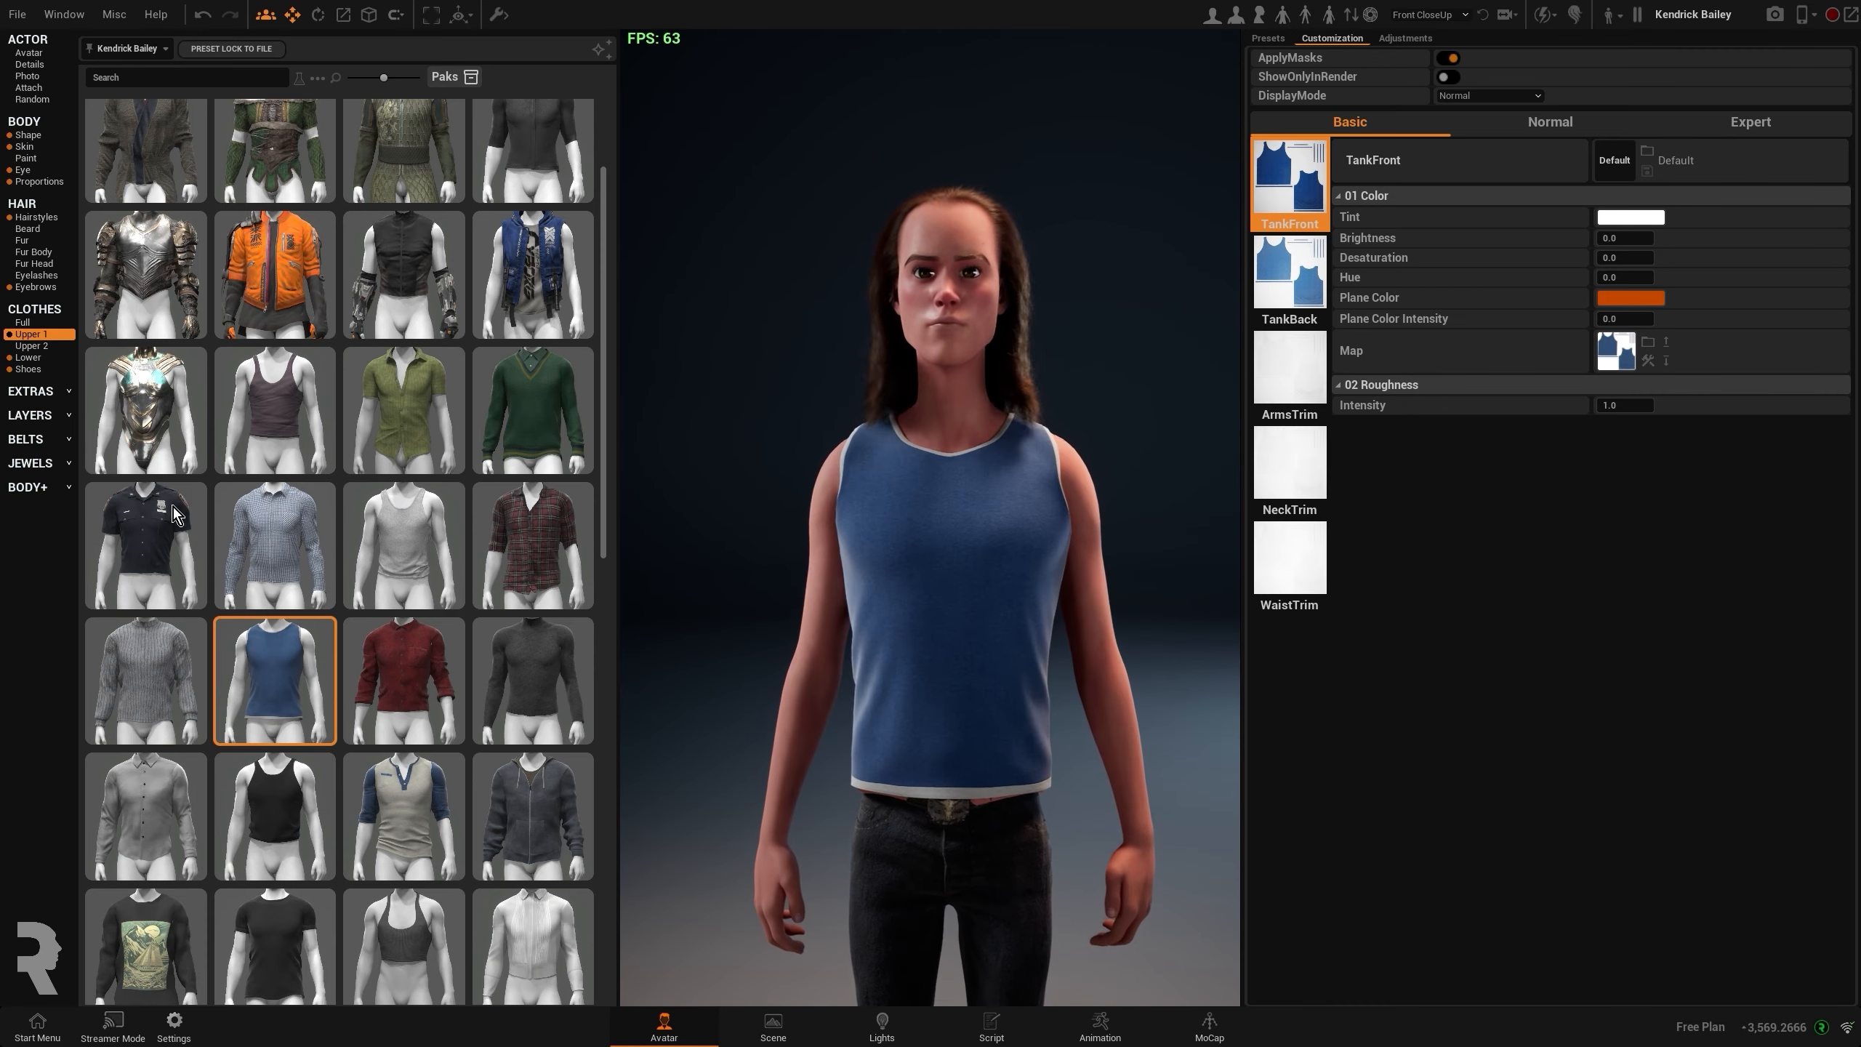
pyautogui.click(402, 711)
pyautogui.click(533, 682)
pyautogui.scroll(-2, 440, 549)
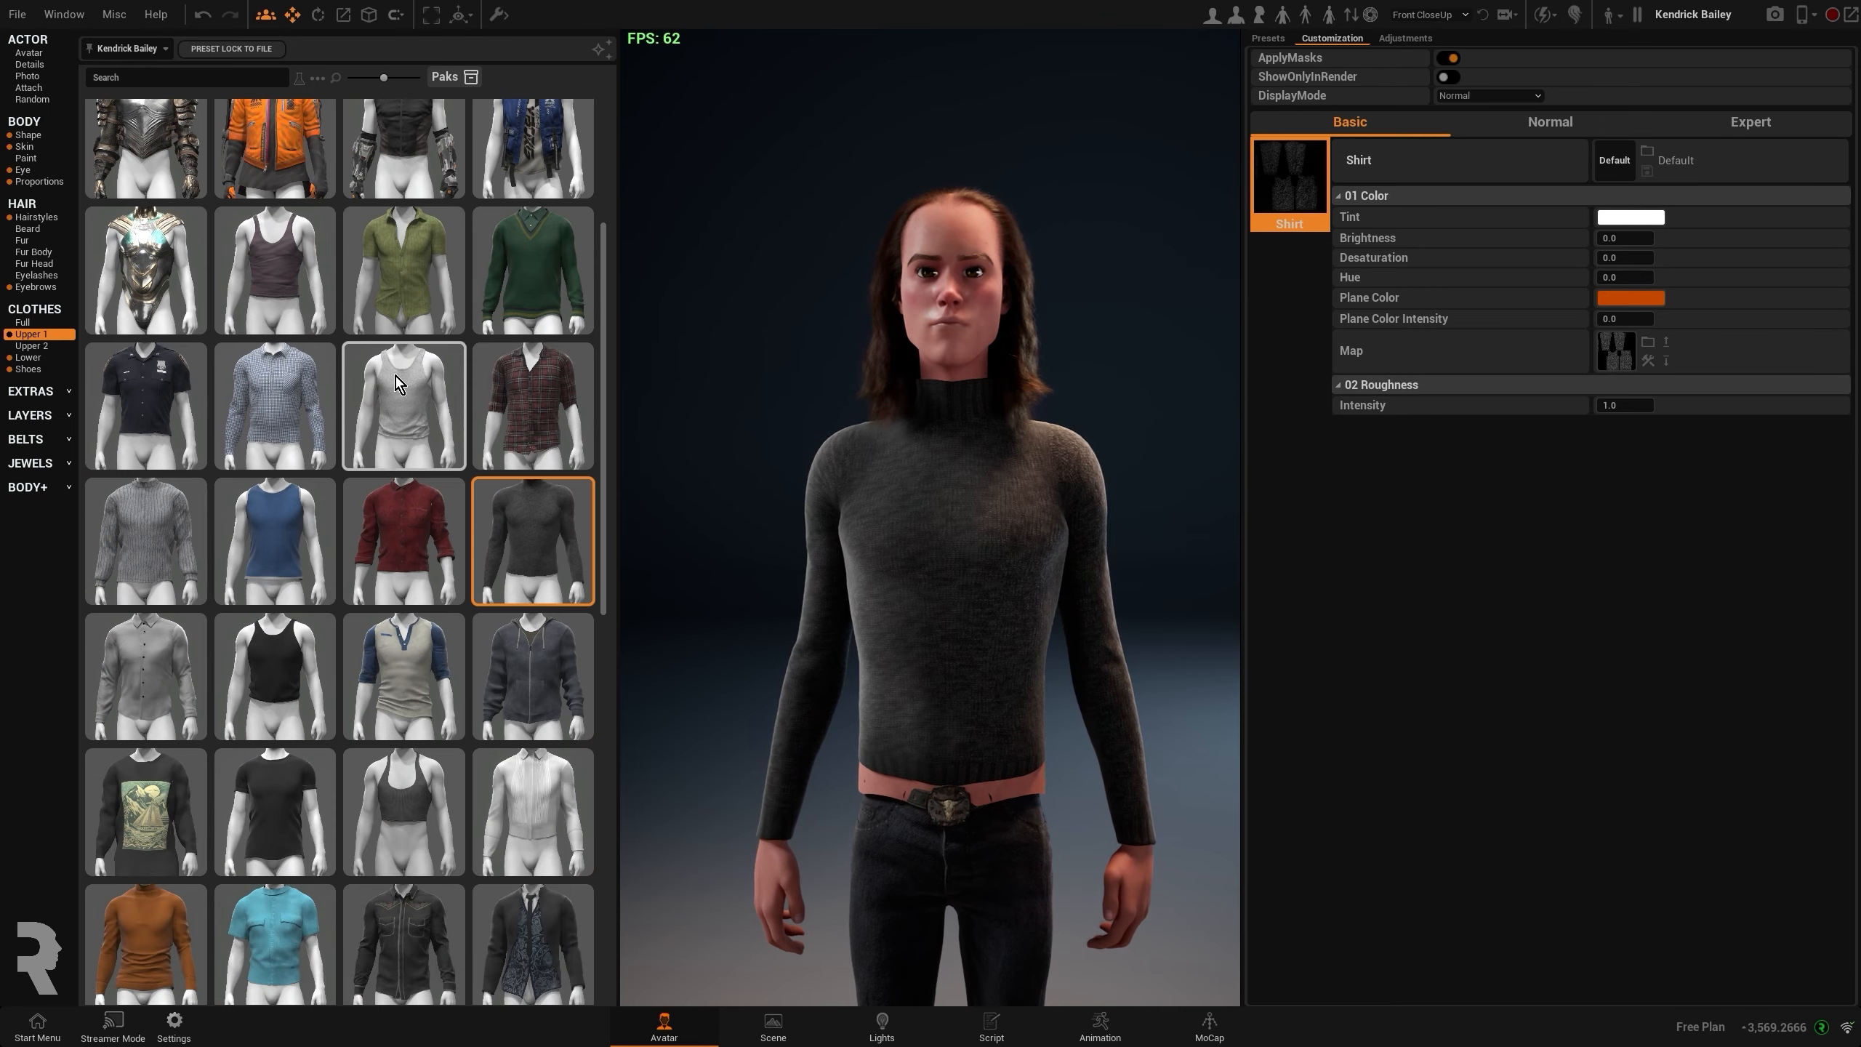
pyautogui.click(403, 405)
# - Try the strapped cargo pants on the avatar, then dress it in the dark grey belted jeans
pyautogui.click(28, 357)
pyautogui.click(146, 426)
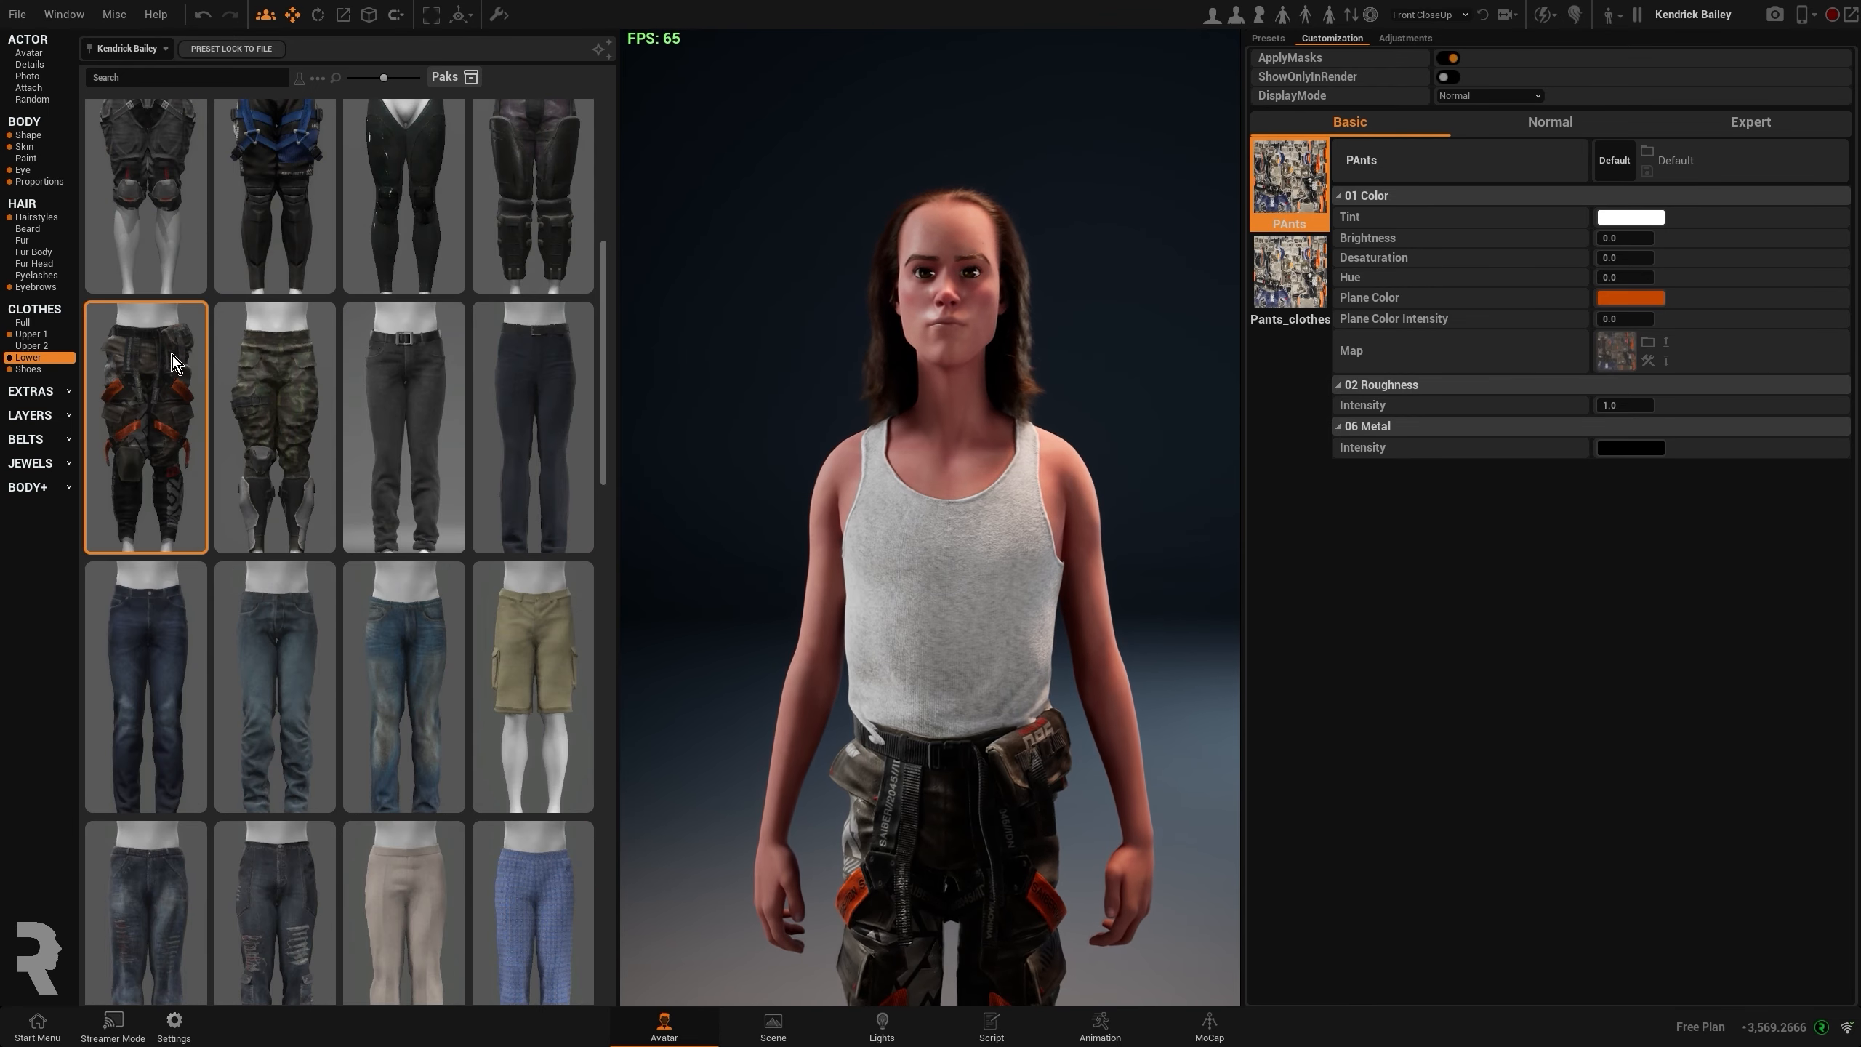
pyautogui.click(404, 426)
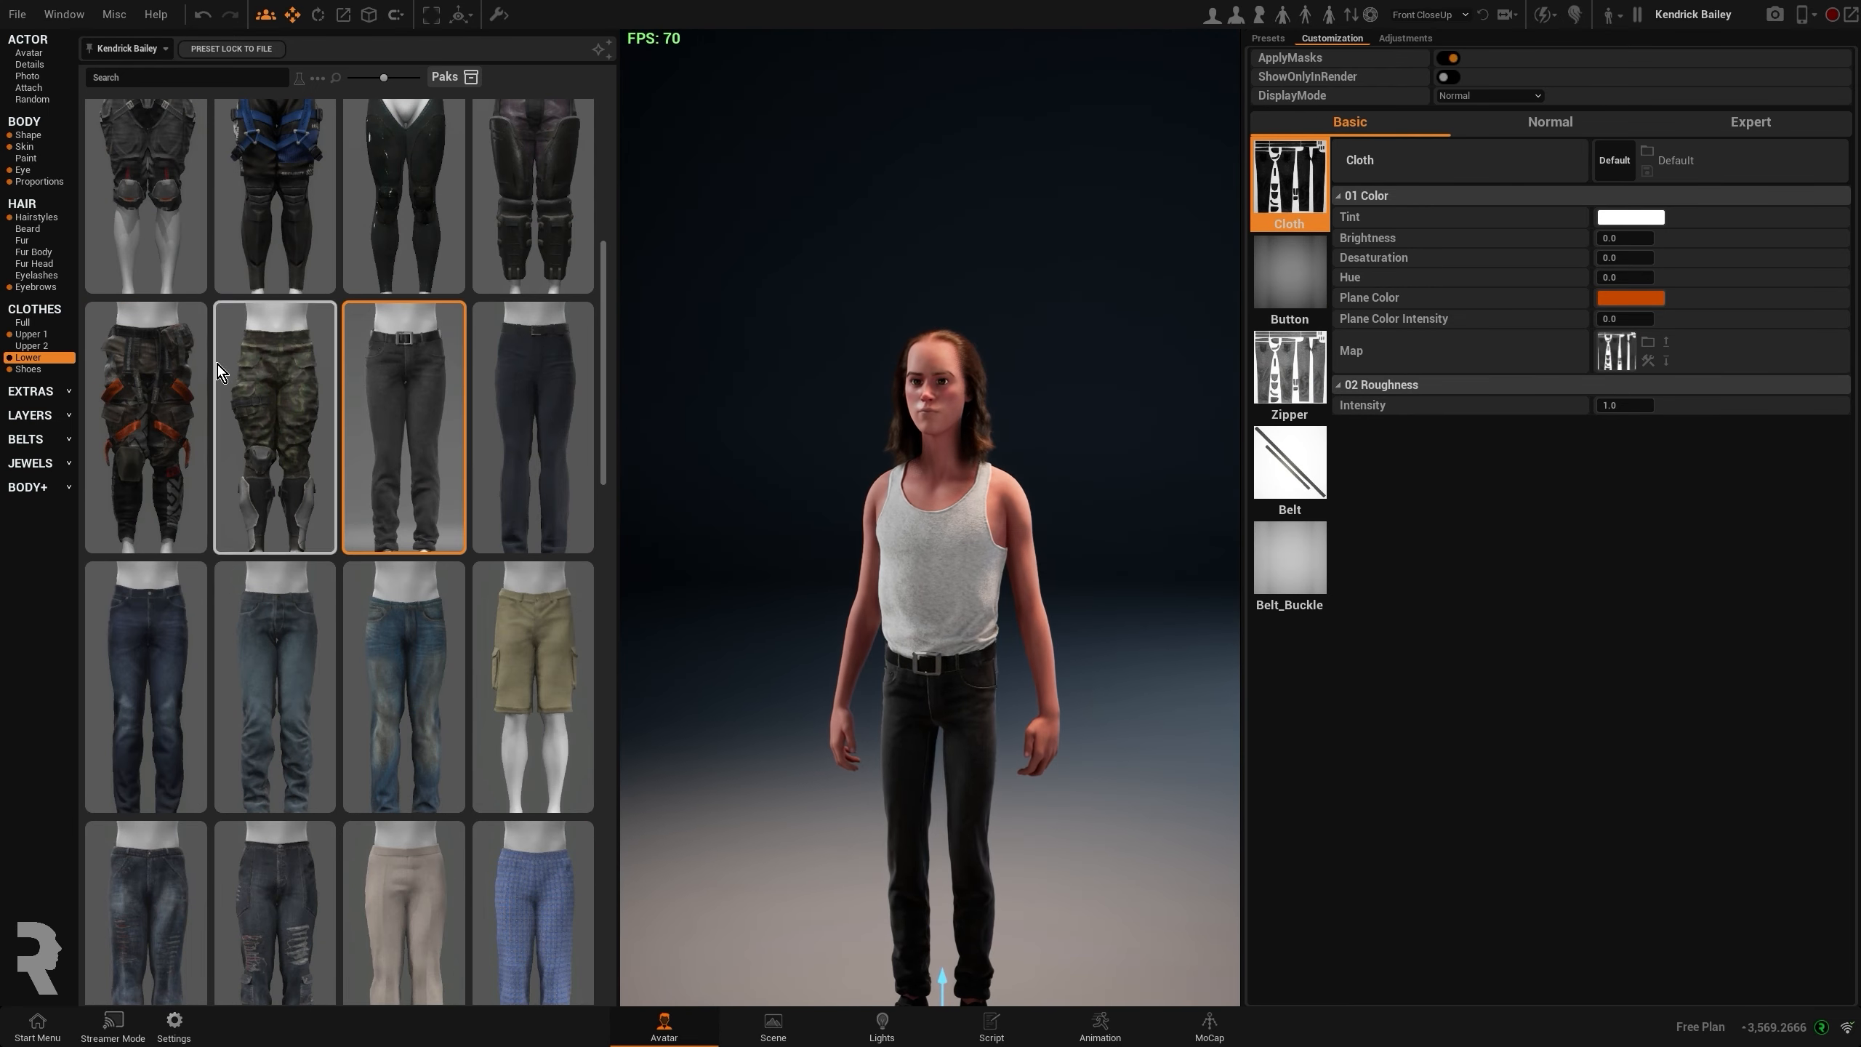
# - For the tank top, scale the mask artwork to about 38% and place it around the number 2 squares near the UV map's upper edge
pyautogui.click(28, 334)
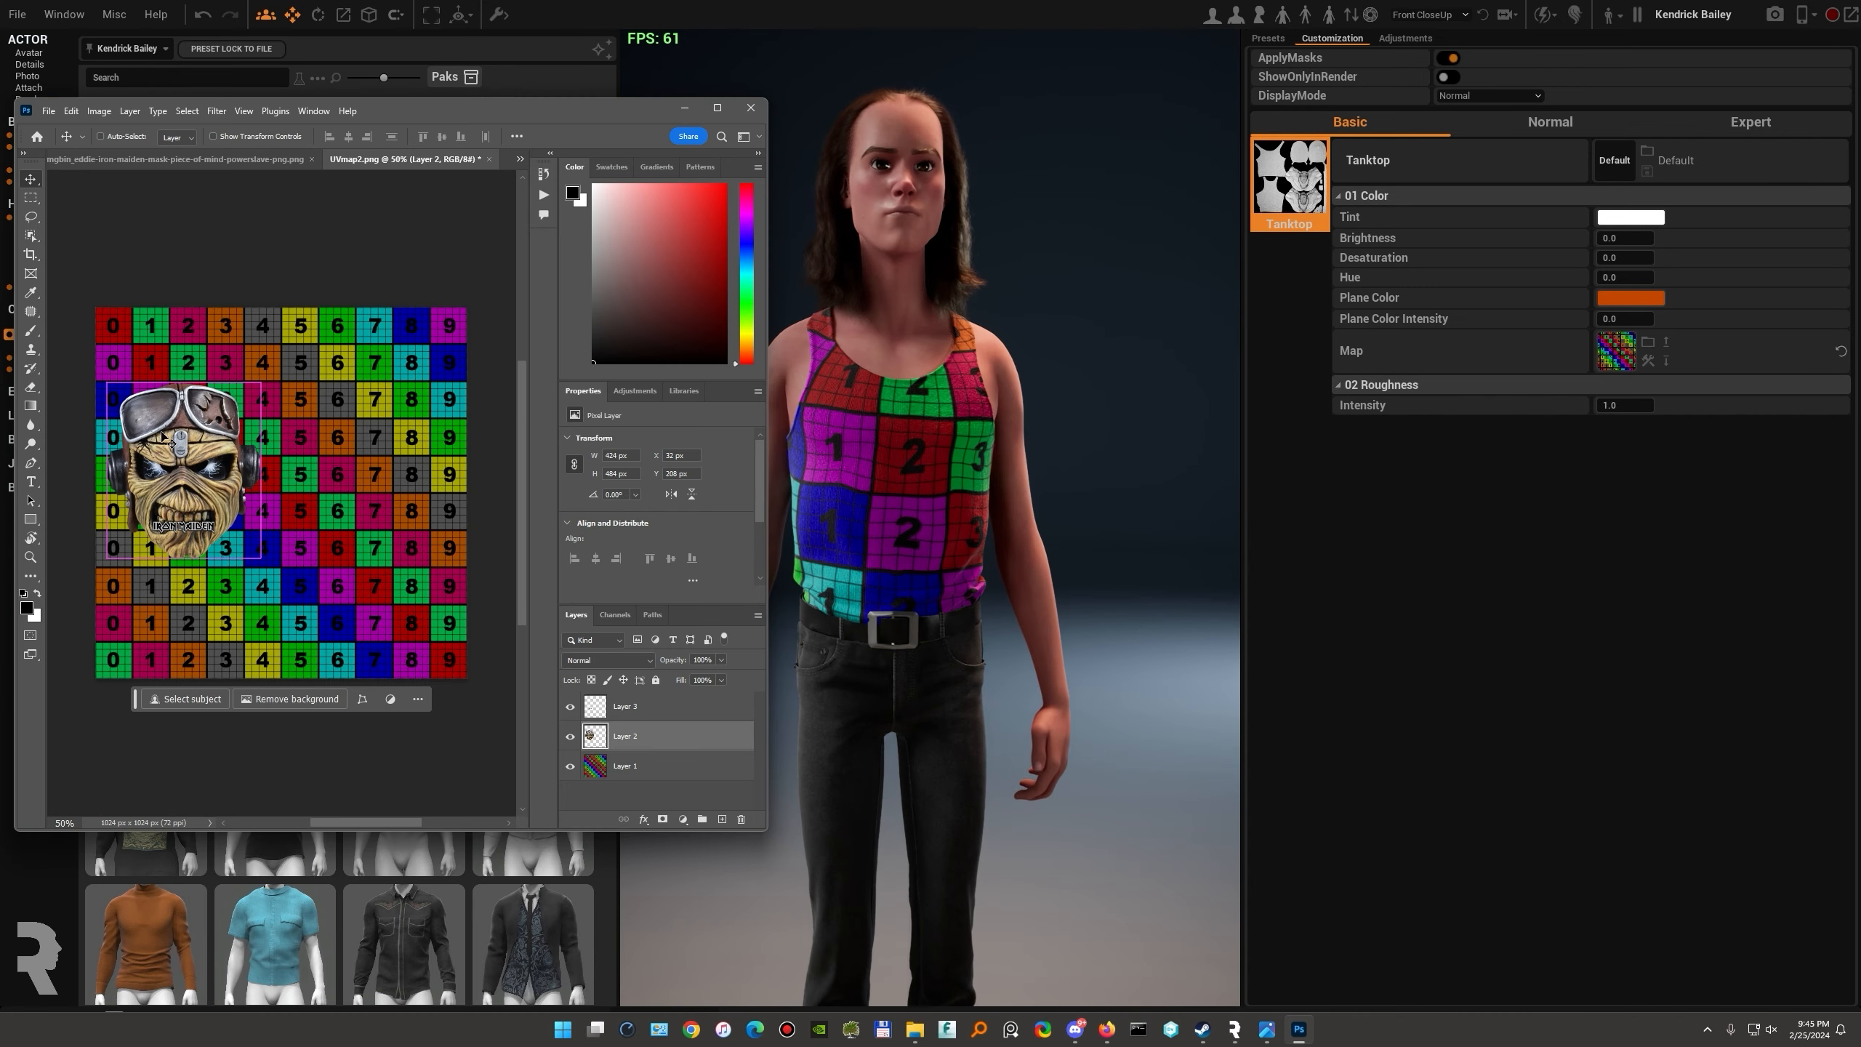
pyautogui.moveTo(198, 476); pyautogui.dragTo(205, 419)
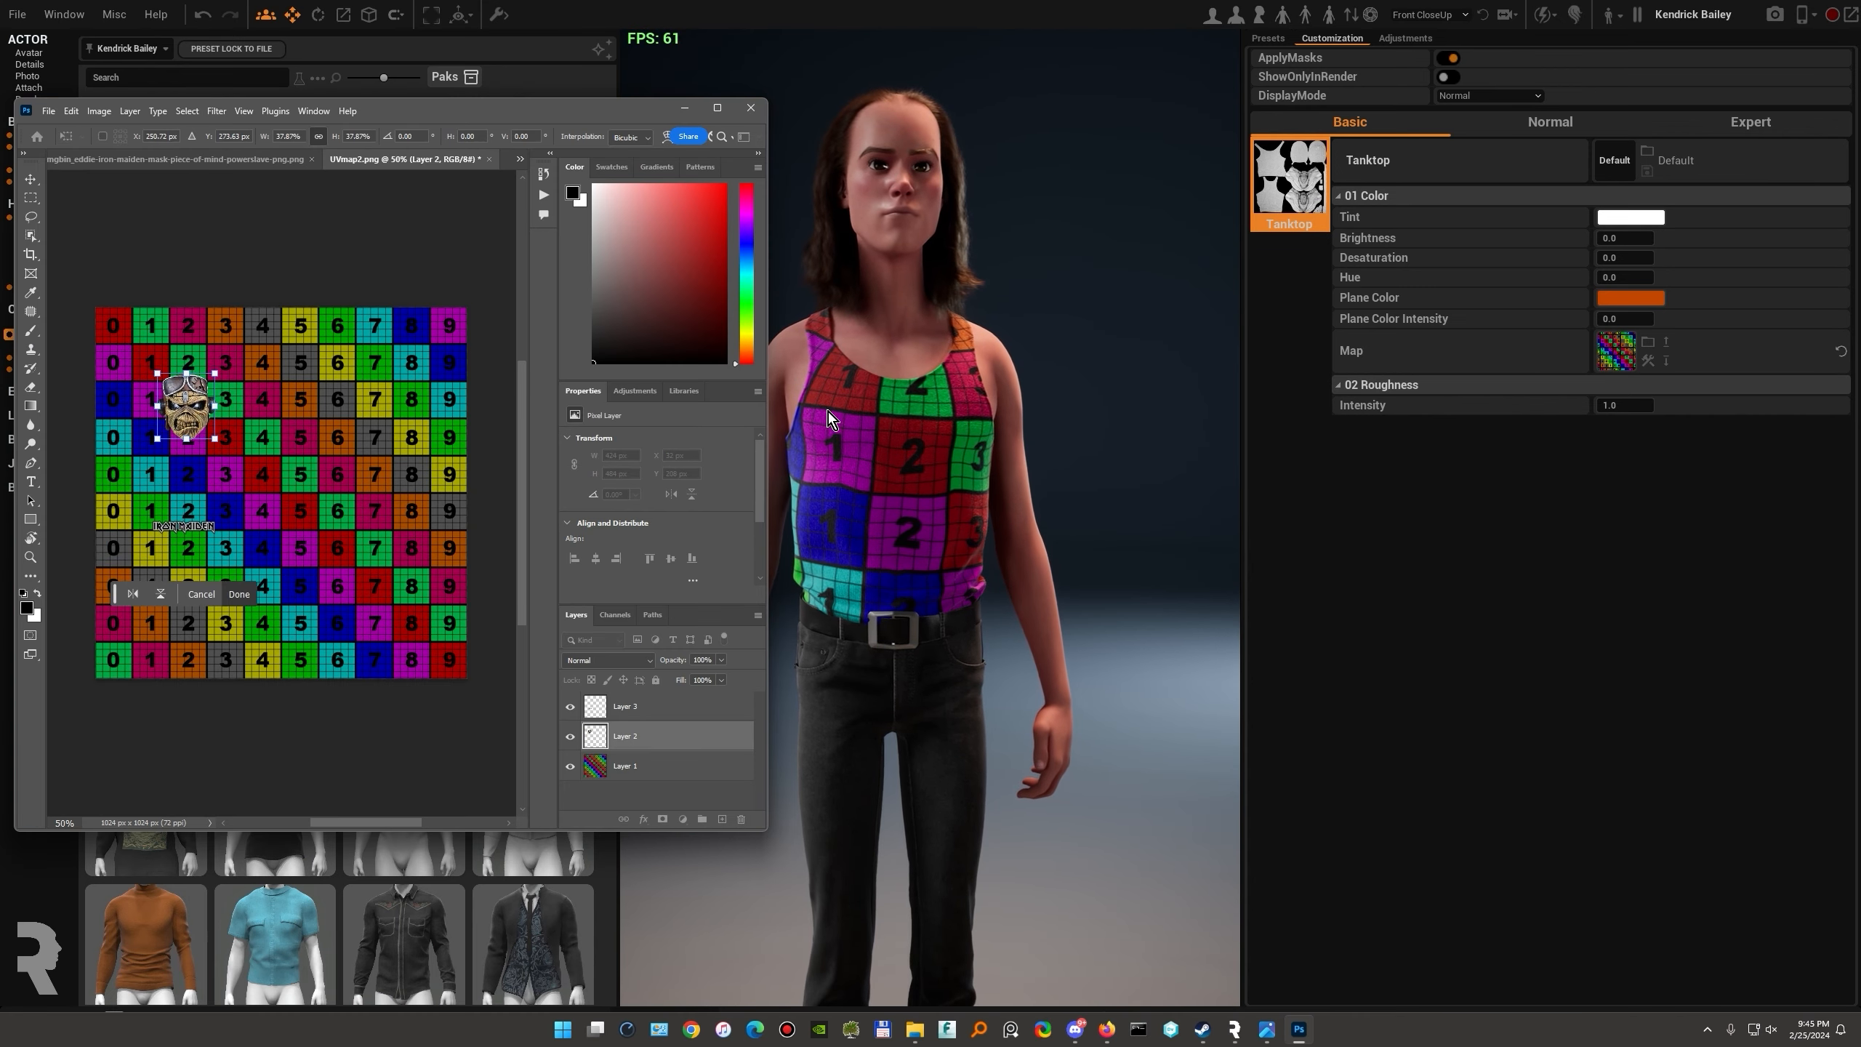
pyautogui.press('Return')
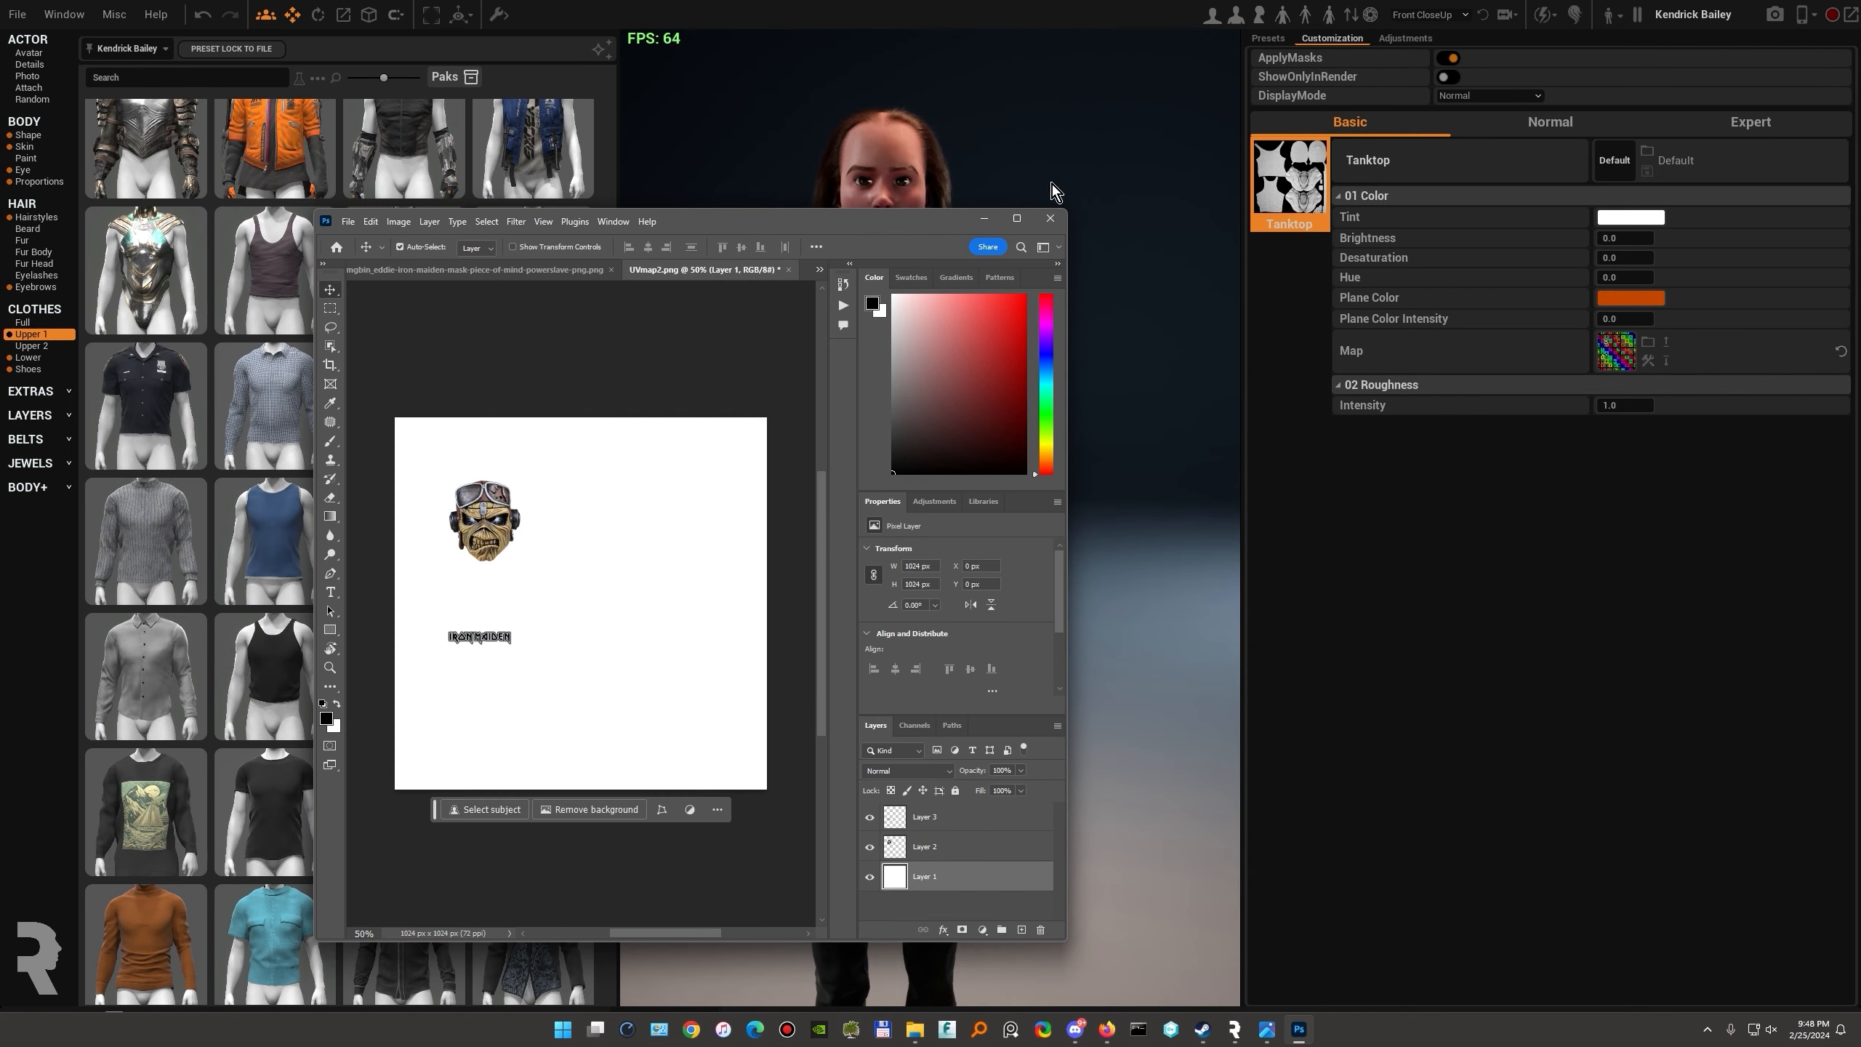
# - Inspect the mask print on the avatar's tank top from close up and from farther away
pyautogui.click(1050, 187)
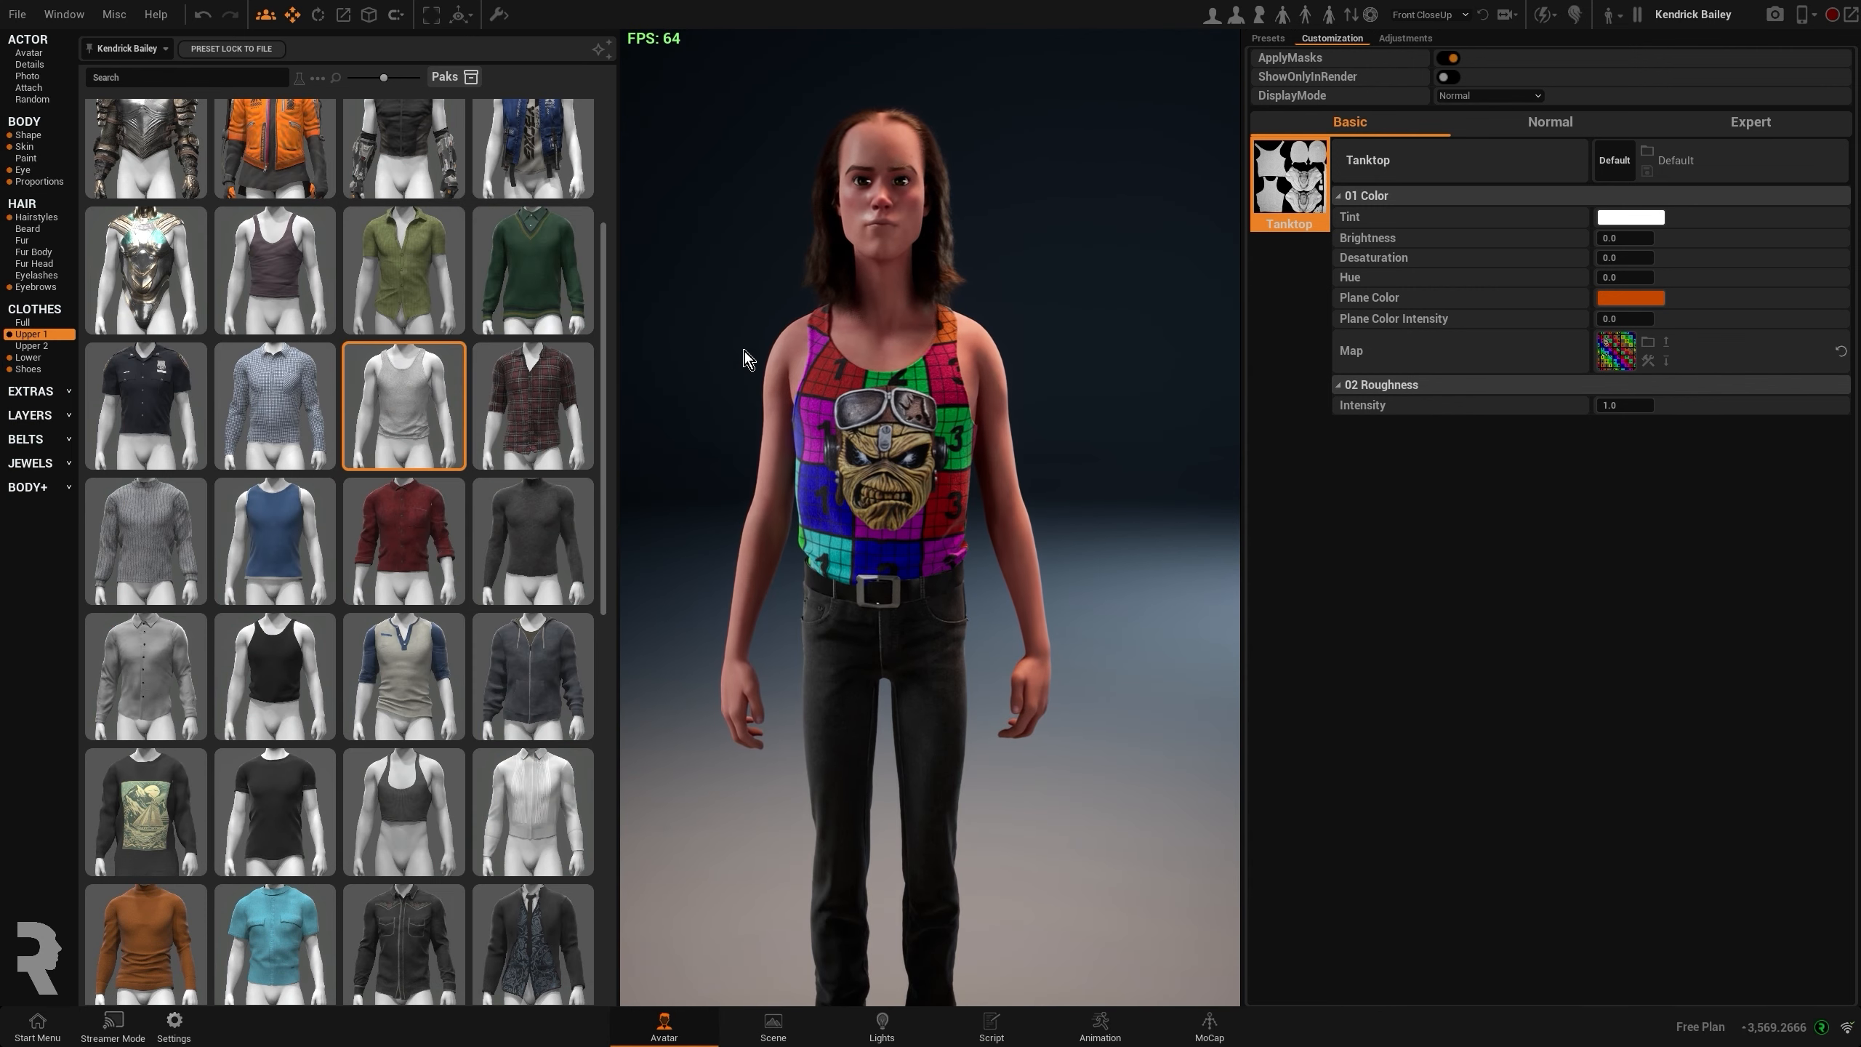
pyautogui.scroll(5, 801, 486)
pyautogui.scroll(-3, 801, 485)
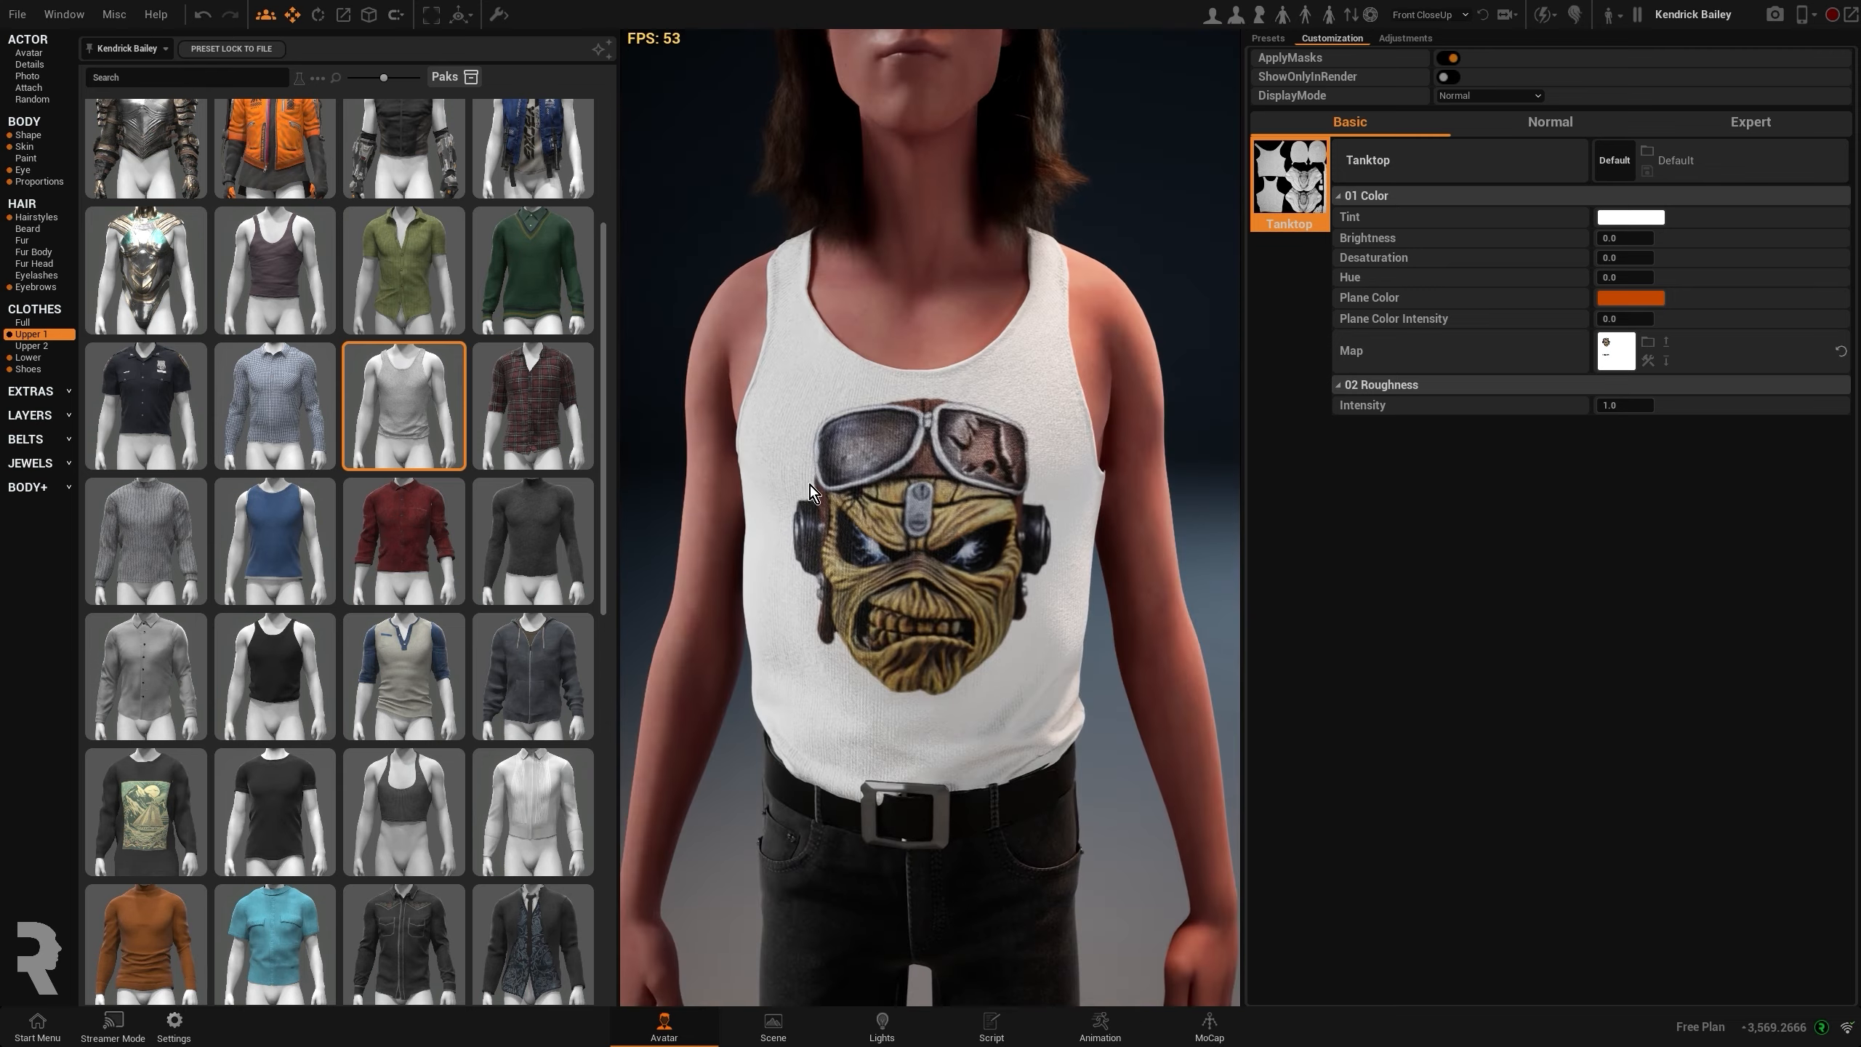
pyautogui.scroll(2, 801, 485)
pyautogui.scroll(-4, 801, 485)
pyautogui.moveTo(801, 486); pyautogui.dragTo(718, 553)
pyautogui.scroll(-4, 880, 556)
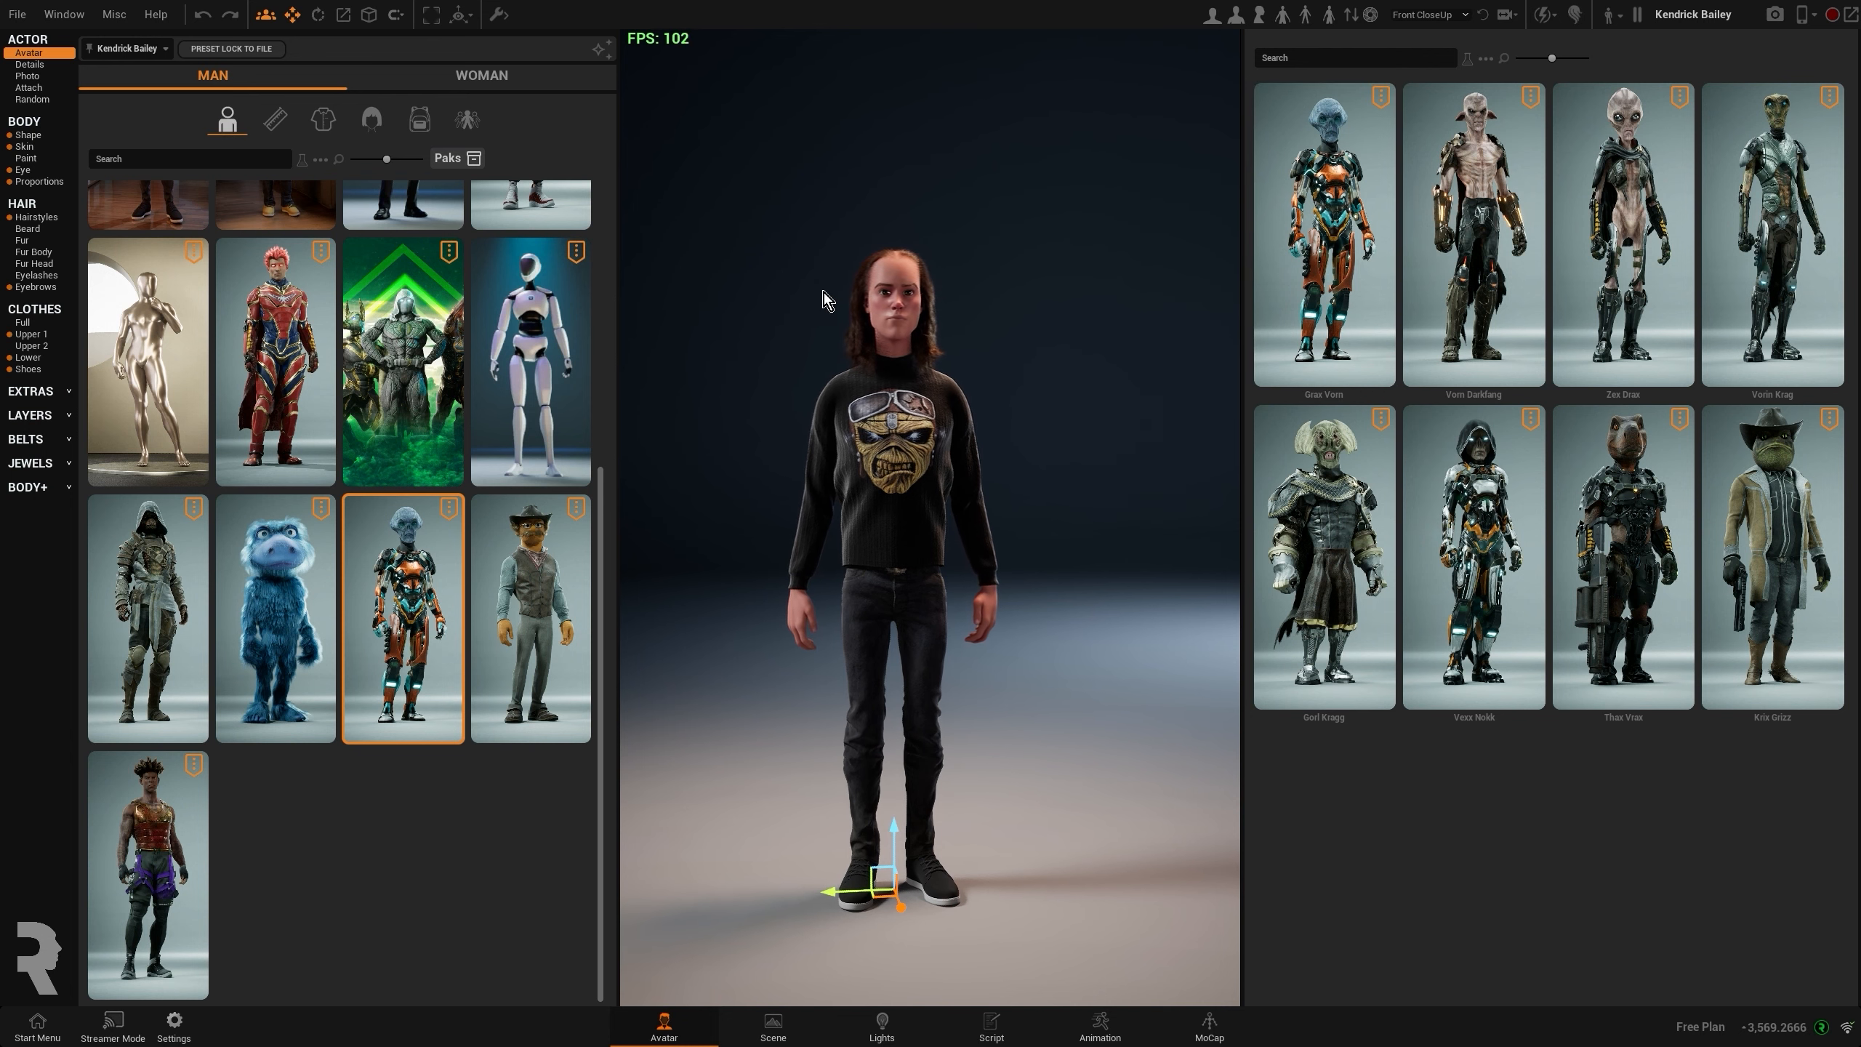
# - Change the sweater-wearing avatar to the Grax Vorn alien, including its body proportions, and check the print on it
pyautogui.click(1268, 253)
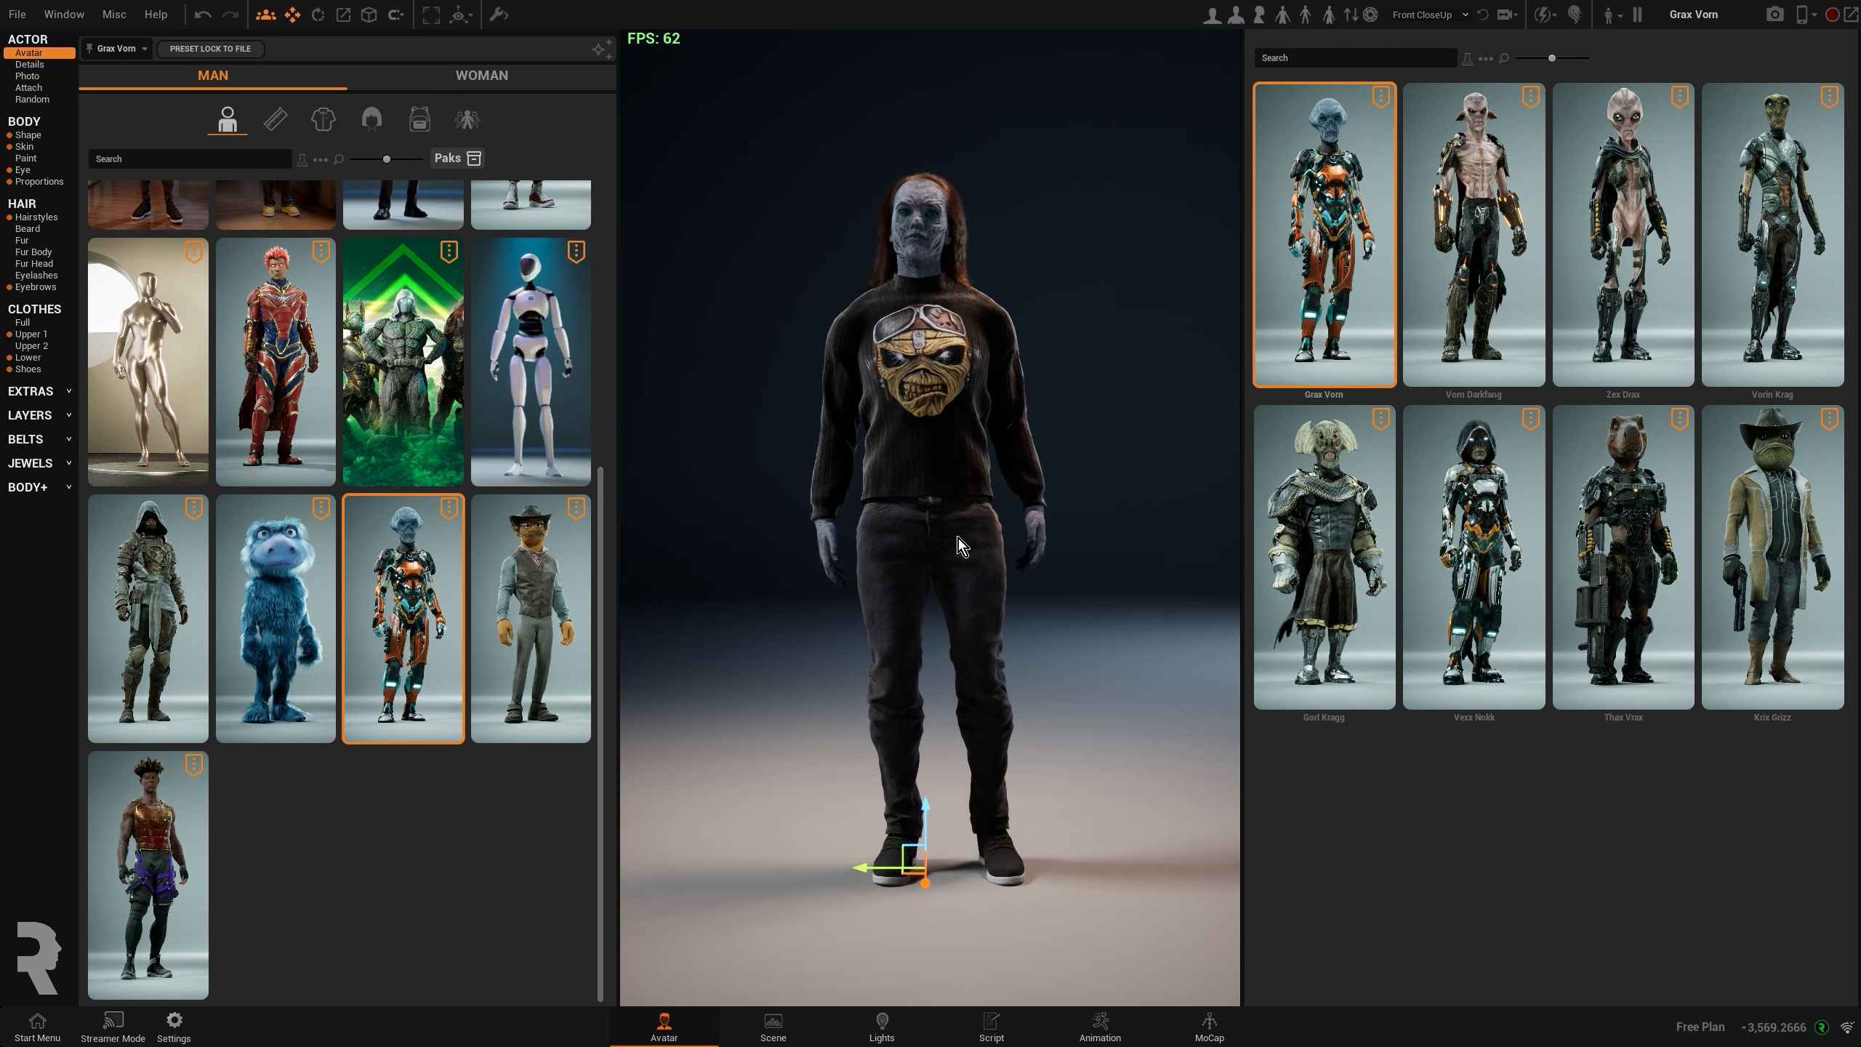
pyautogui.moveTo(912, 453); pyautogui.dragTo(853, 458, button='middle')
pyautogui.click(275, 120)
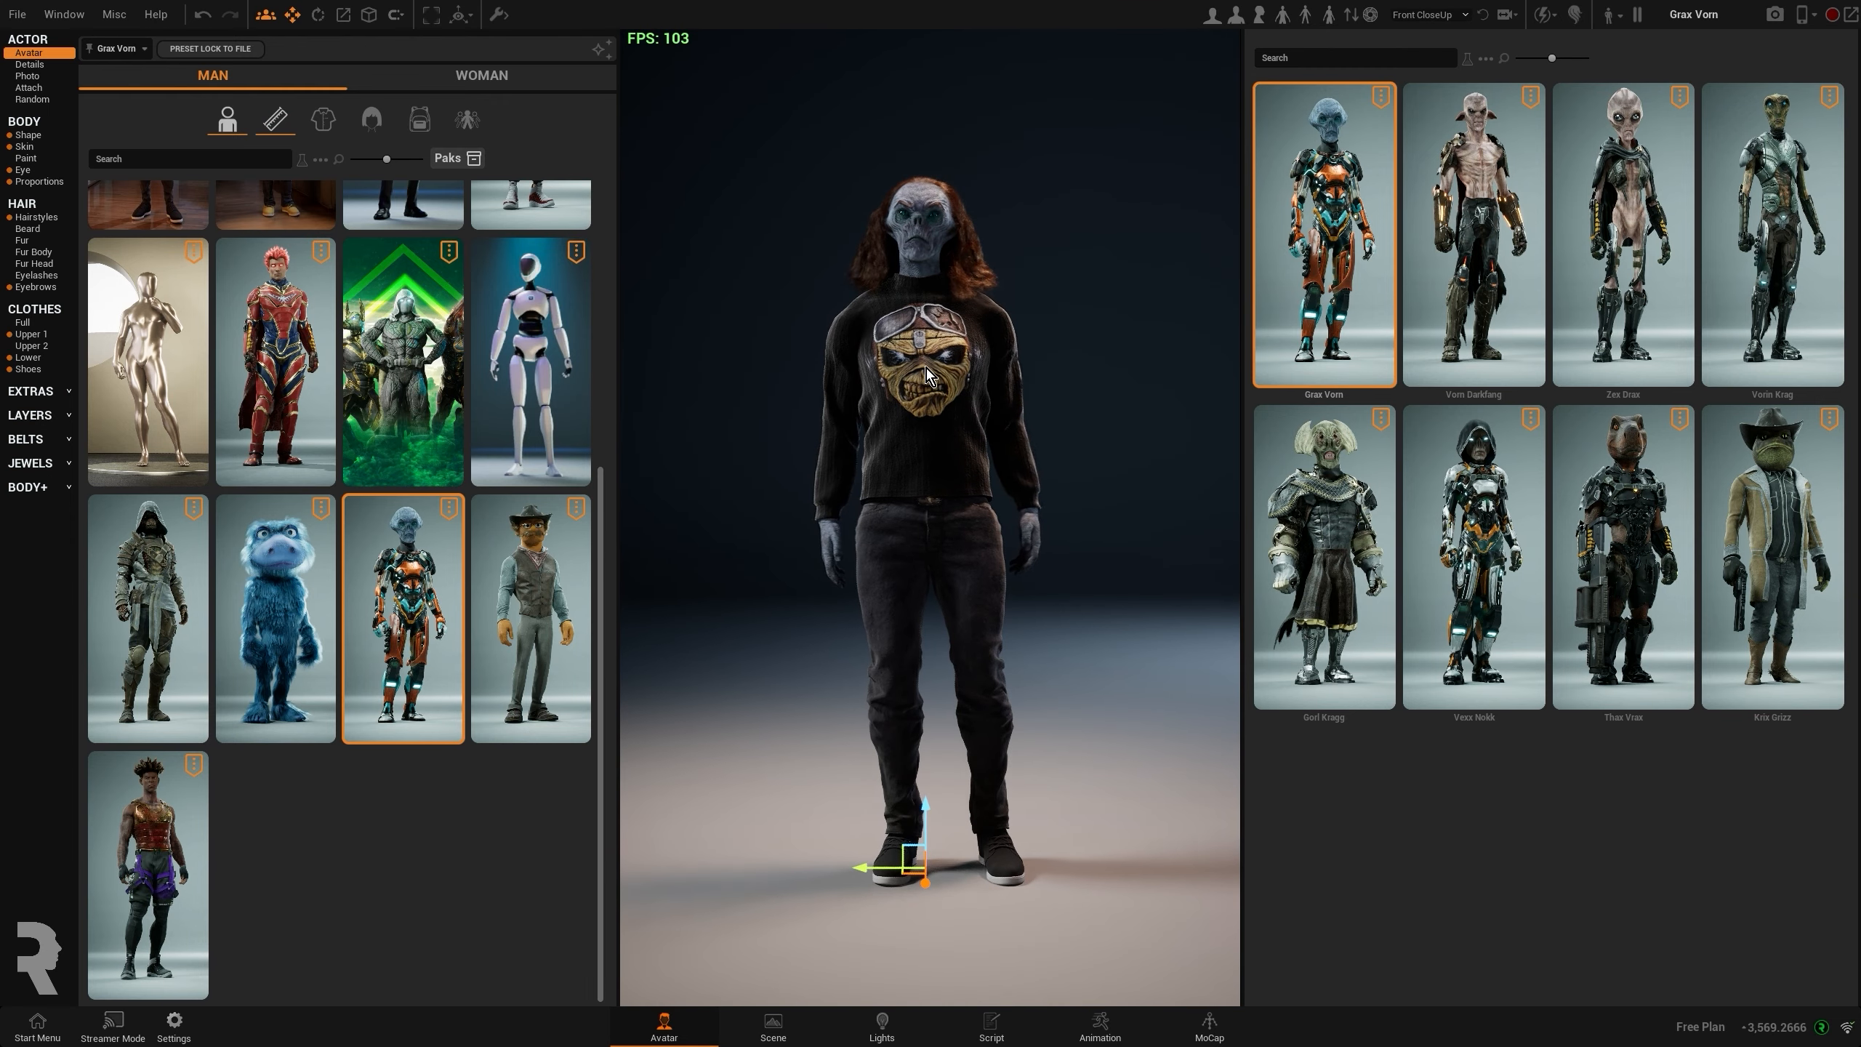
pyautogui.moveTo(926, 366); pyautogui.dragTo(916, 411)
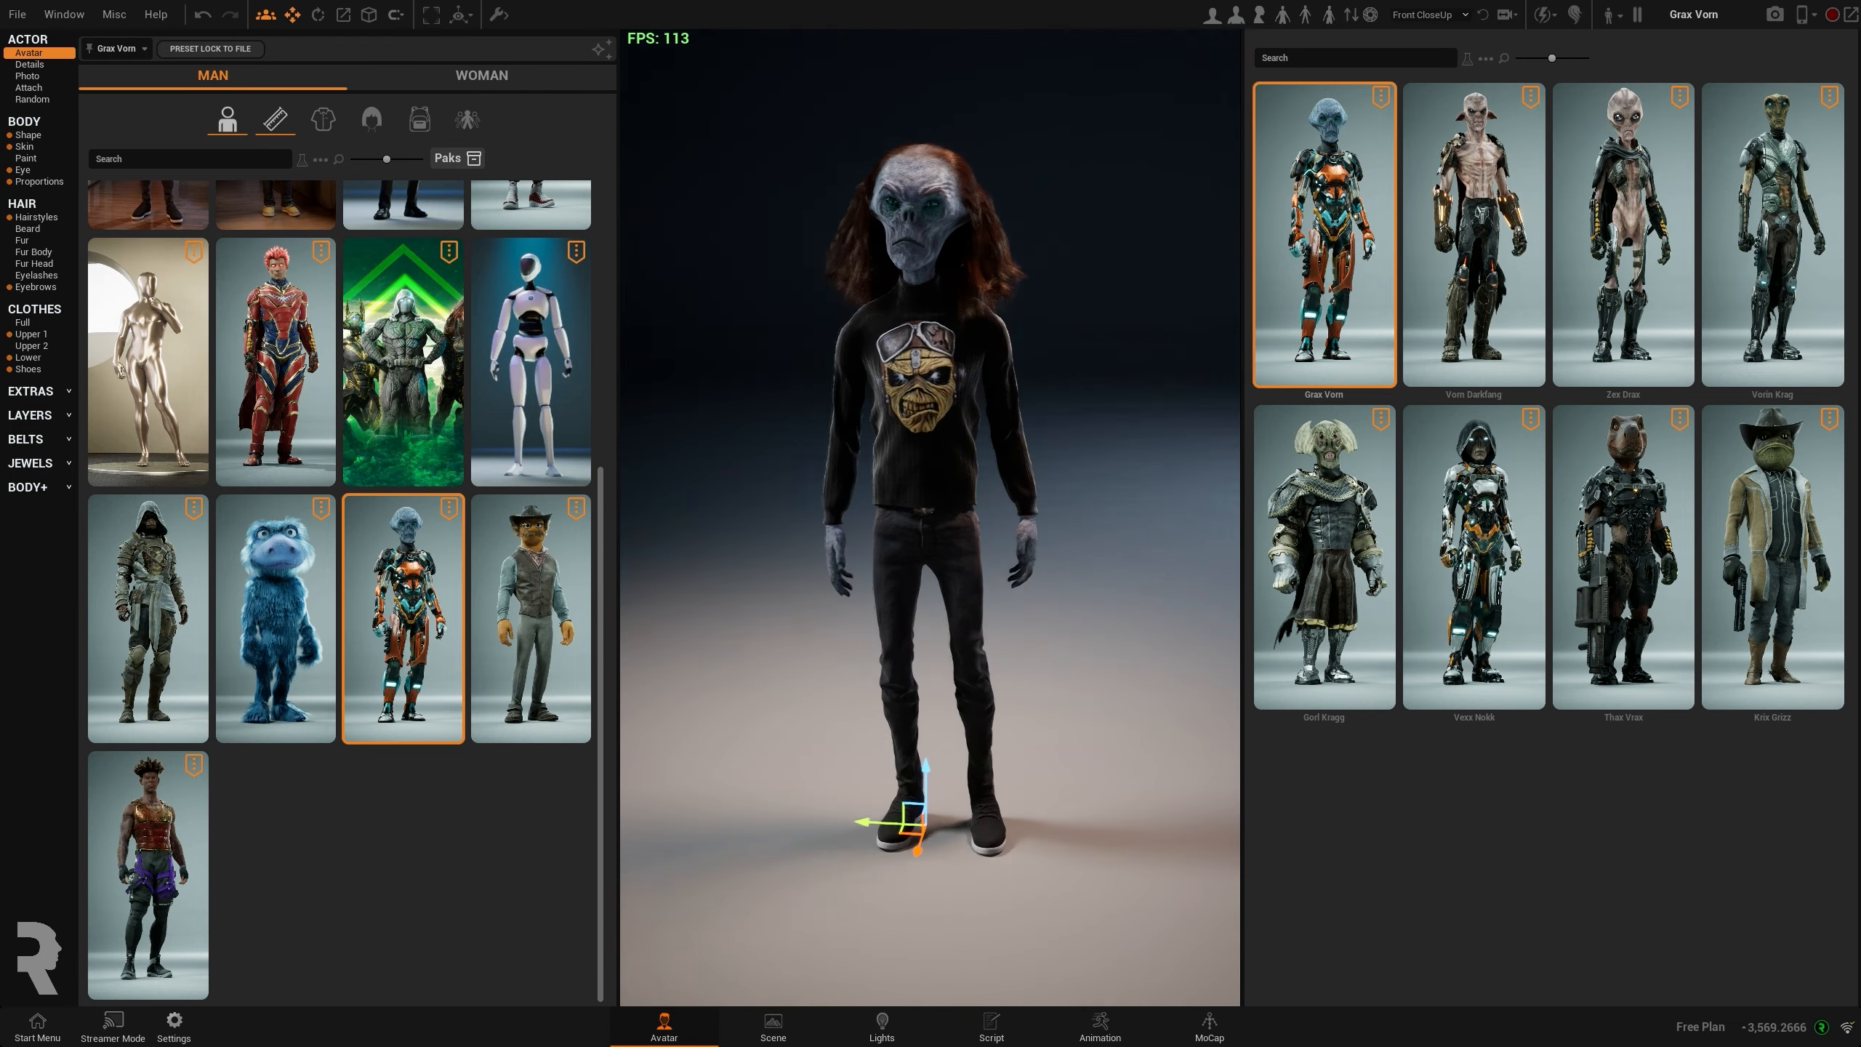
pyautogui.moveTo(1019, 366); pyautogui.dragTo(659, 366)
pyautogui.scroll(3, 1019, 367)
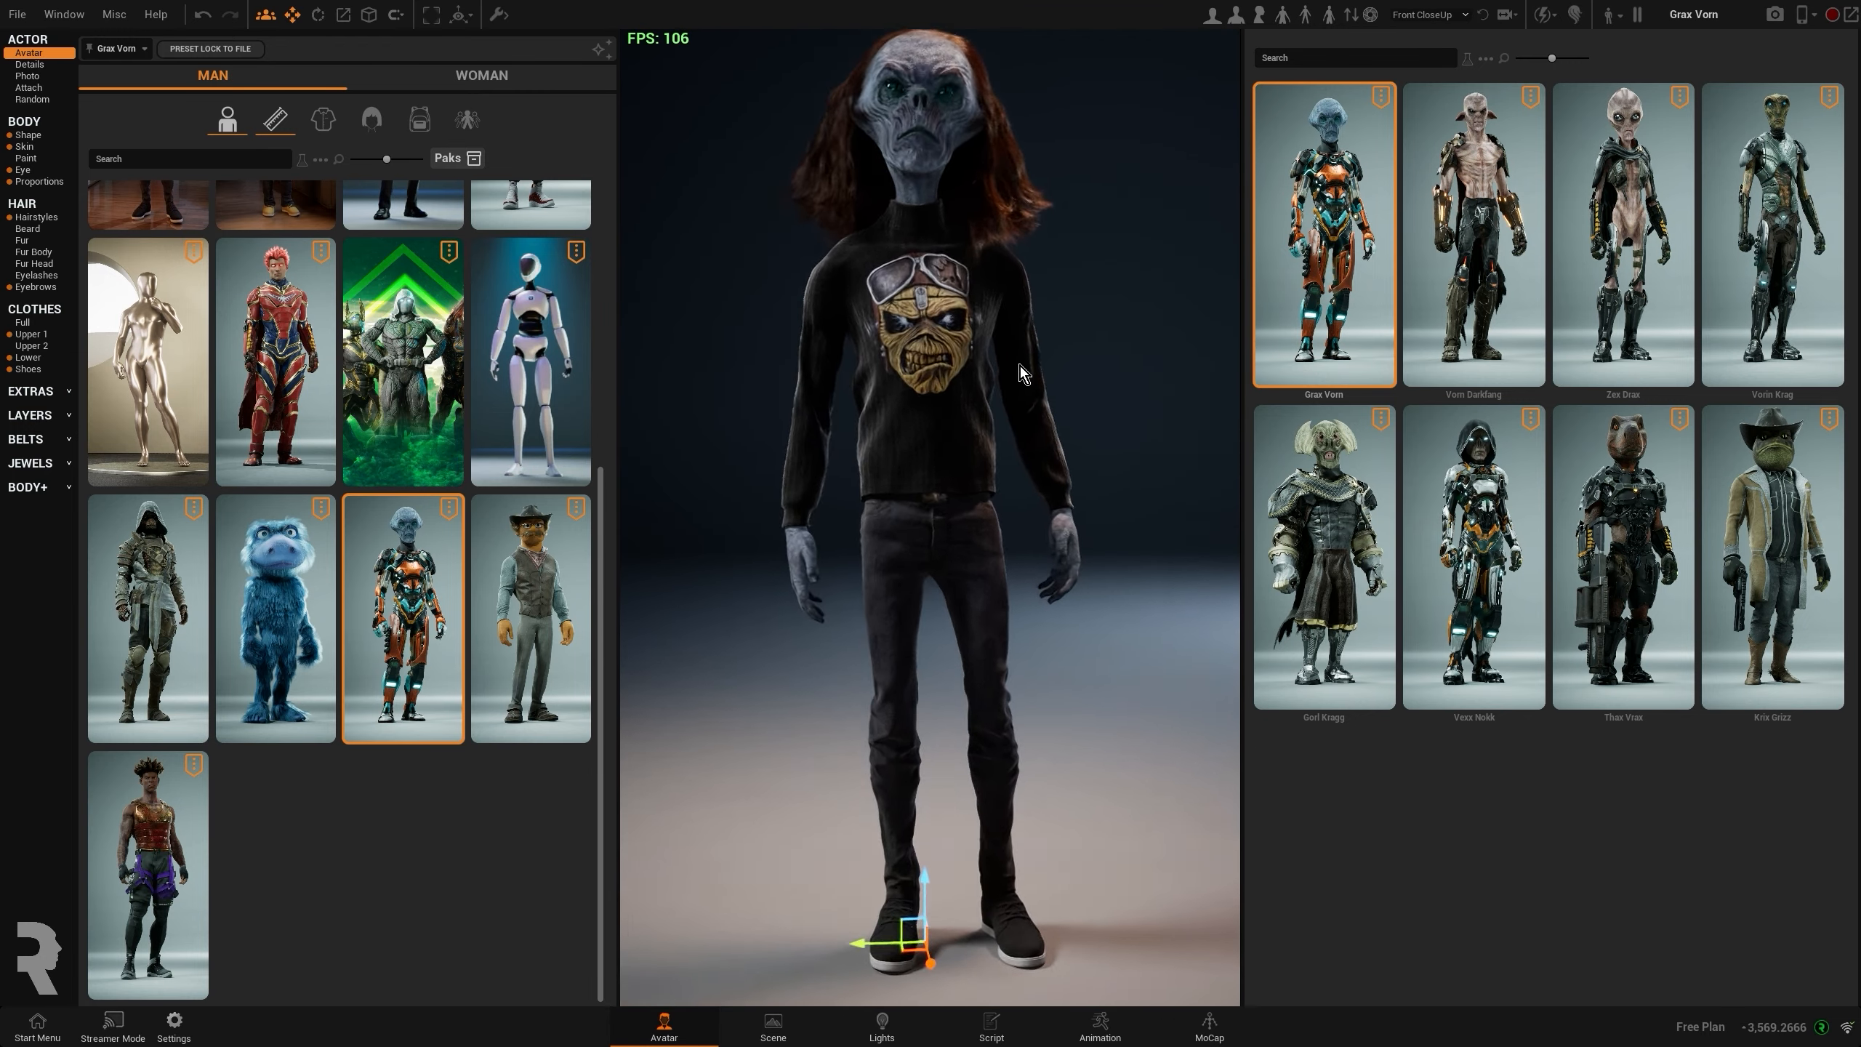
pyautogui.scroll(5, 1020, 372)
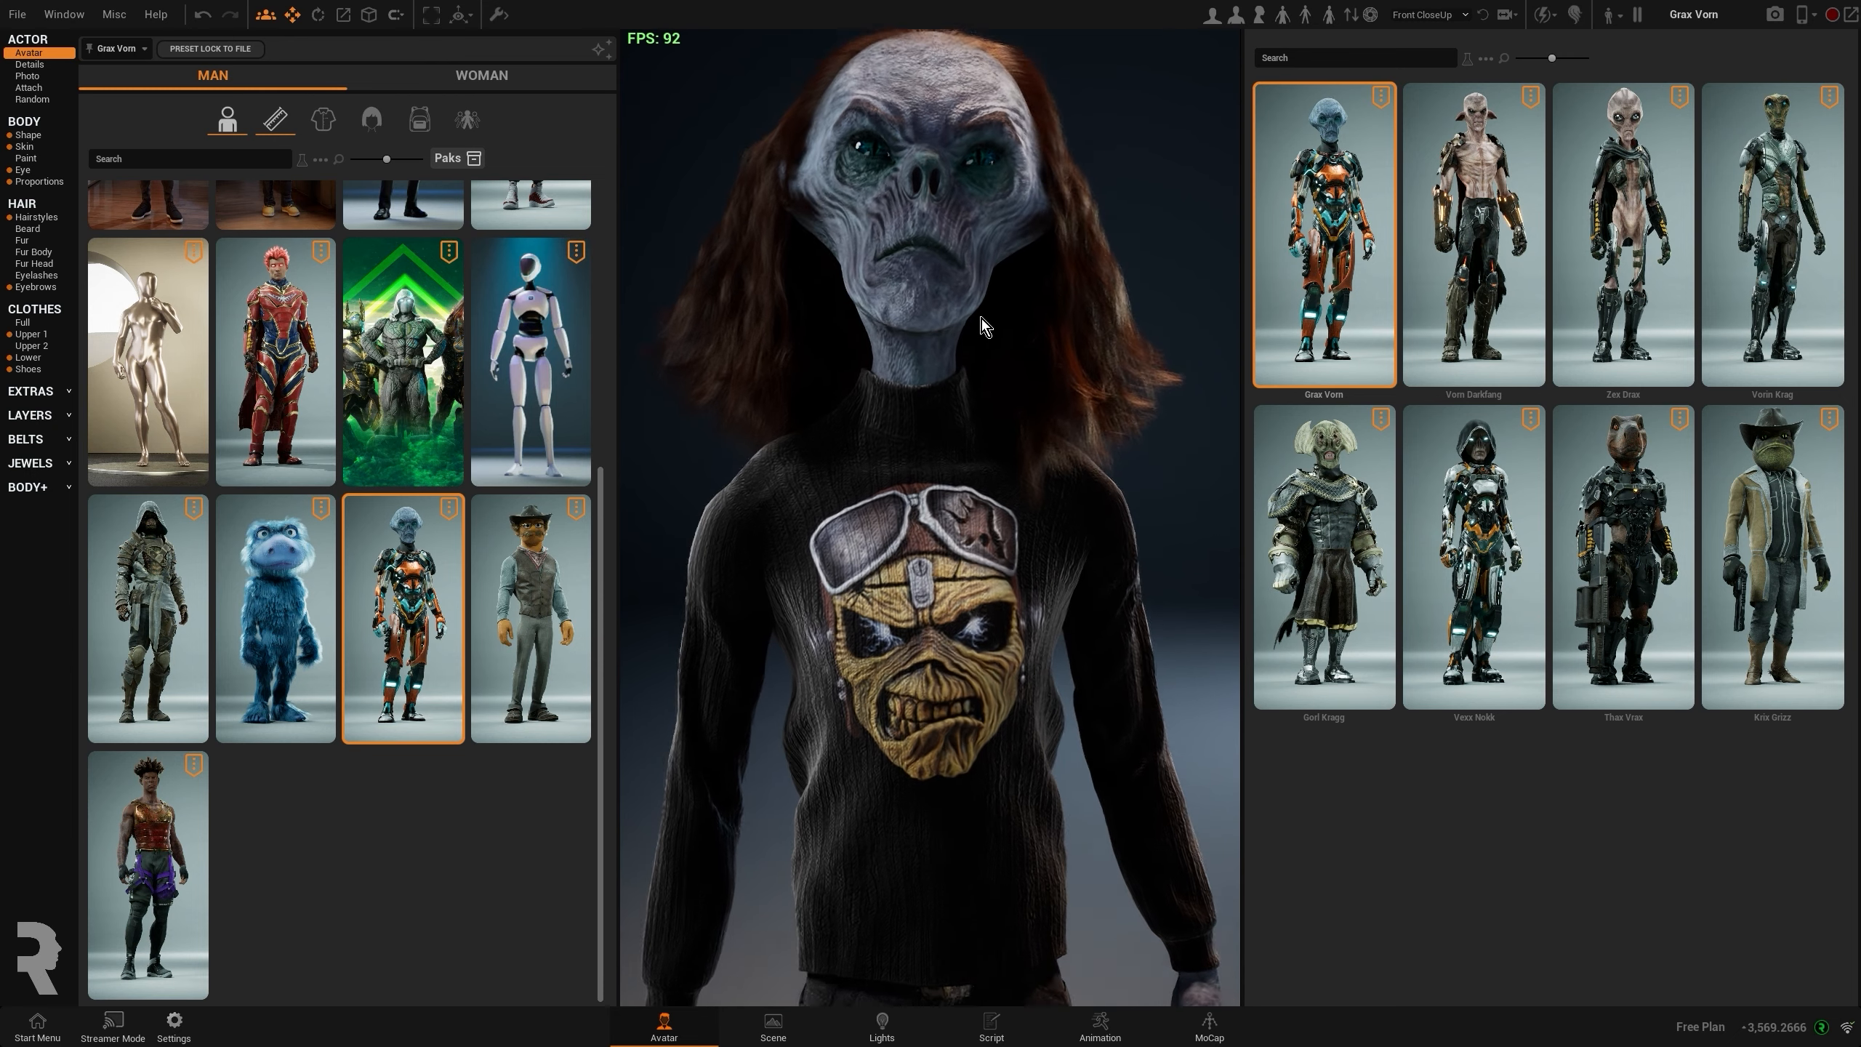
pyautogui.scroll(-1, 985, 326)
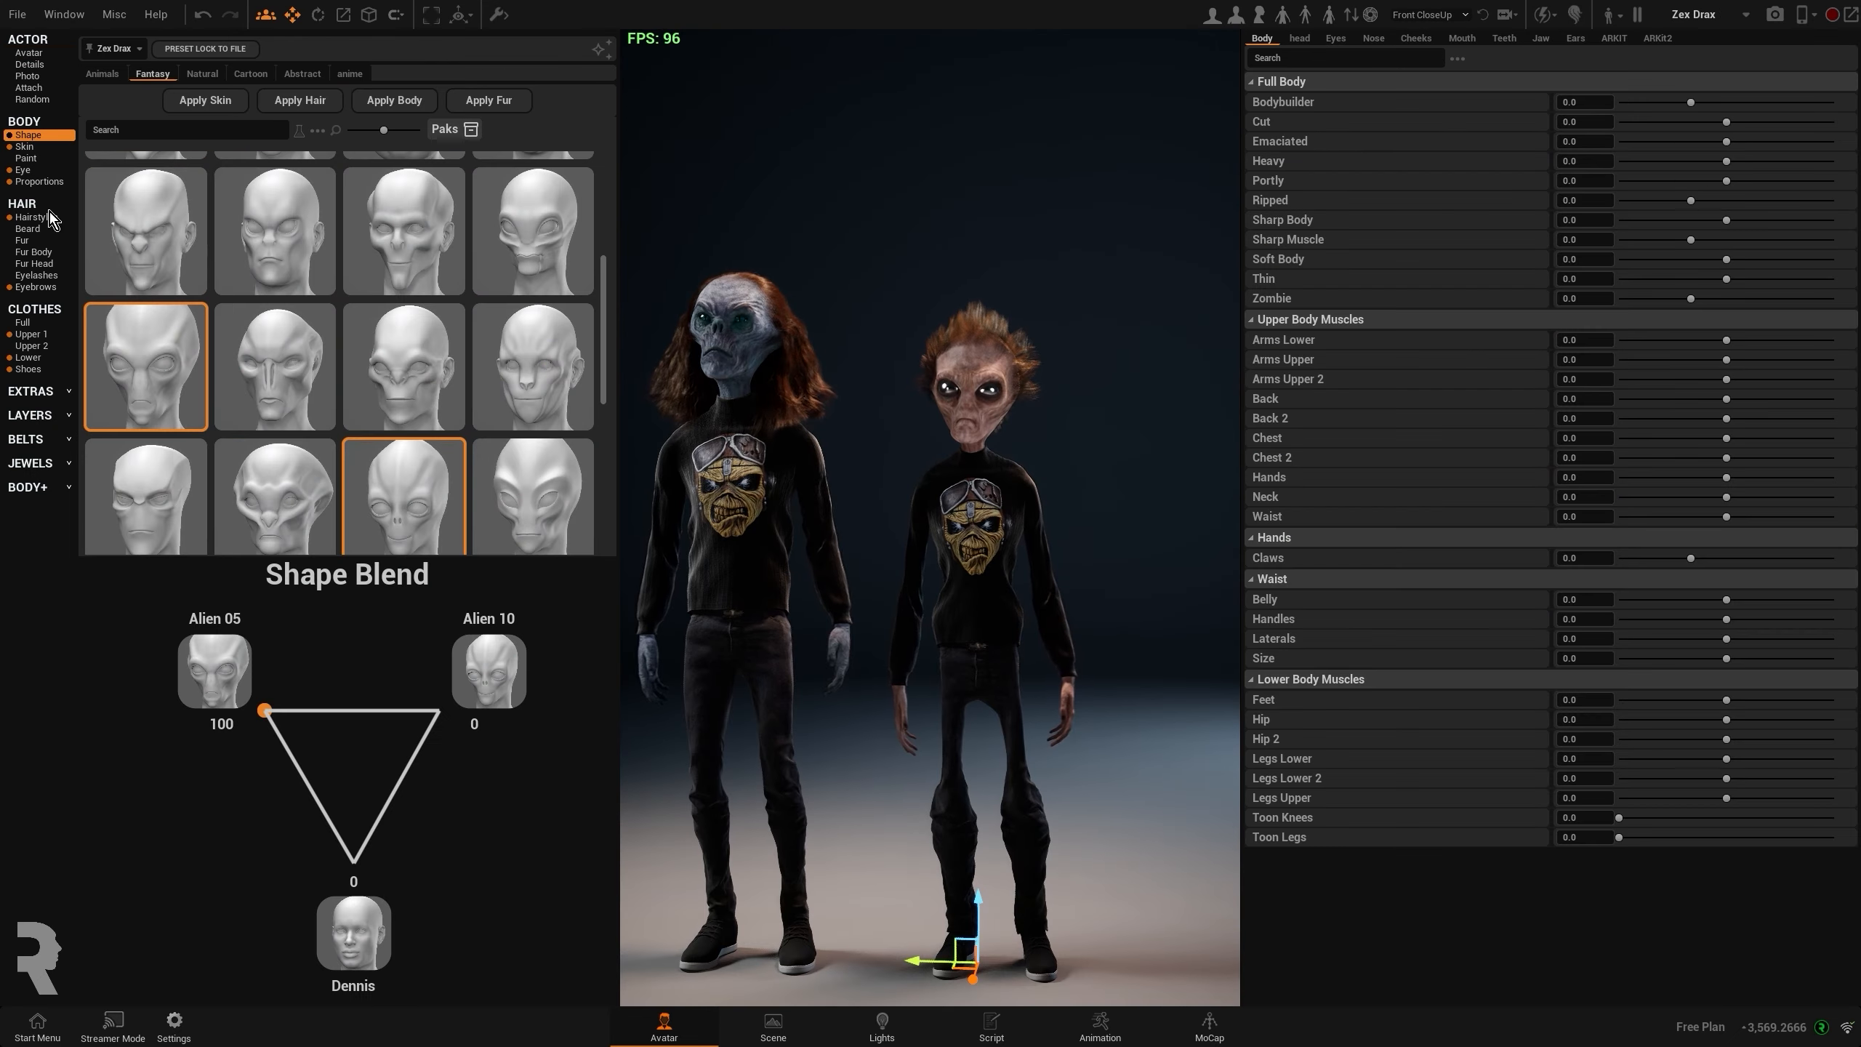
# - Dress the Zex Drax alien in the blue trimmed tank top and give it the light grey preset
pyautogui.click(39, 333)
pyautogui.click(275, 618)
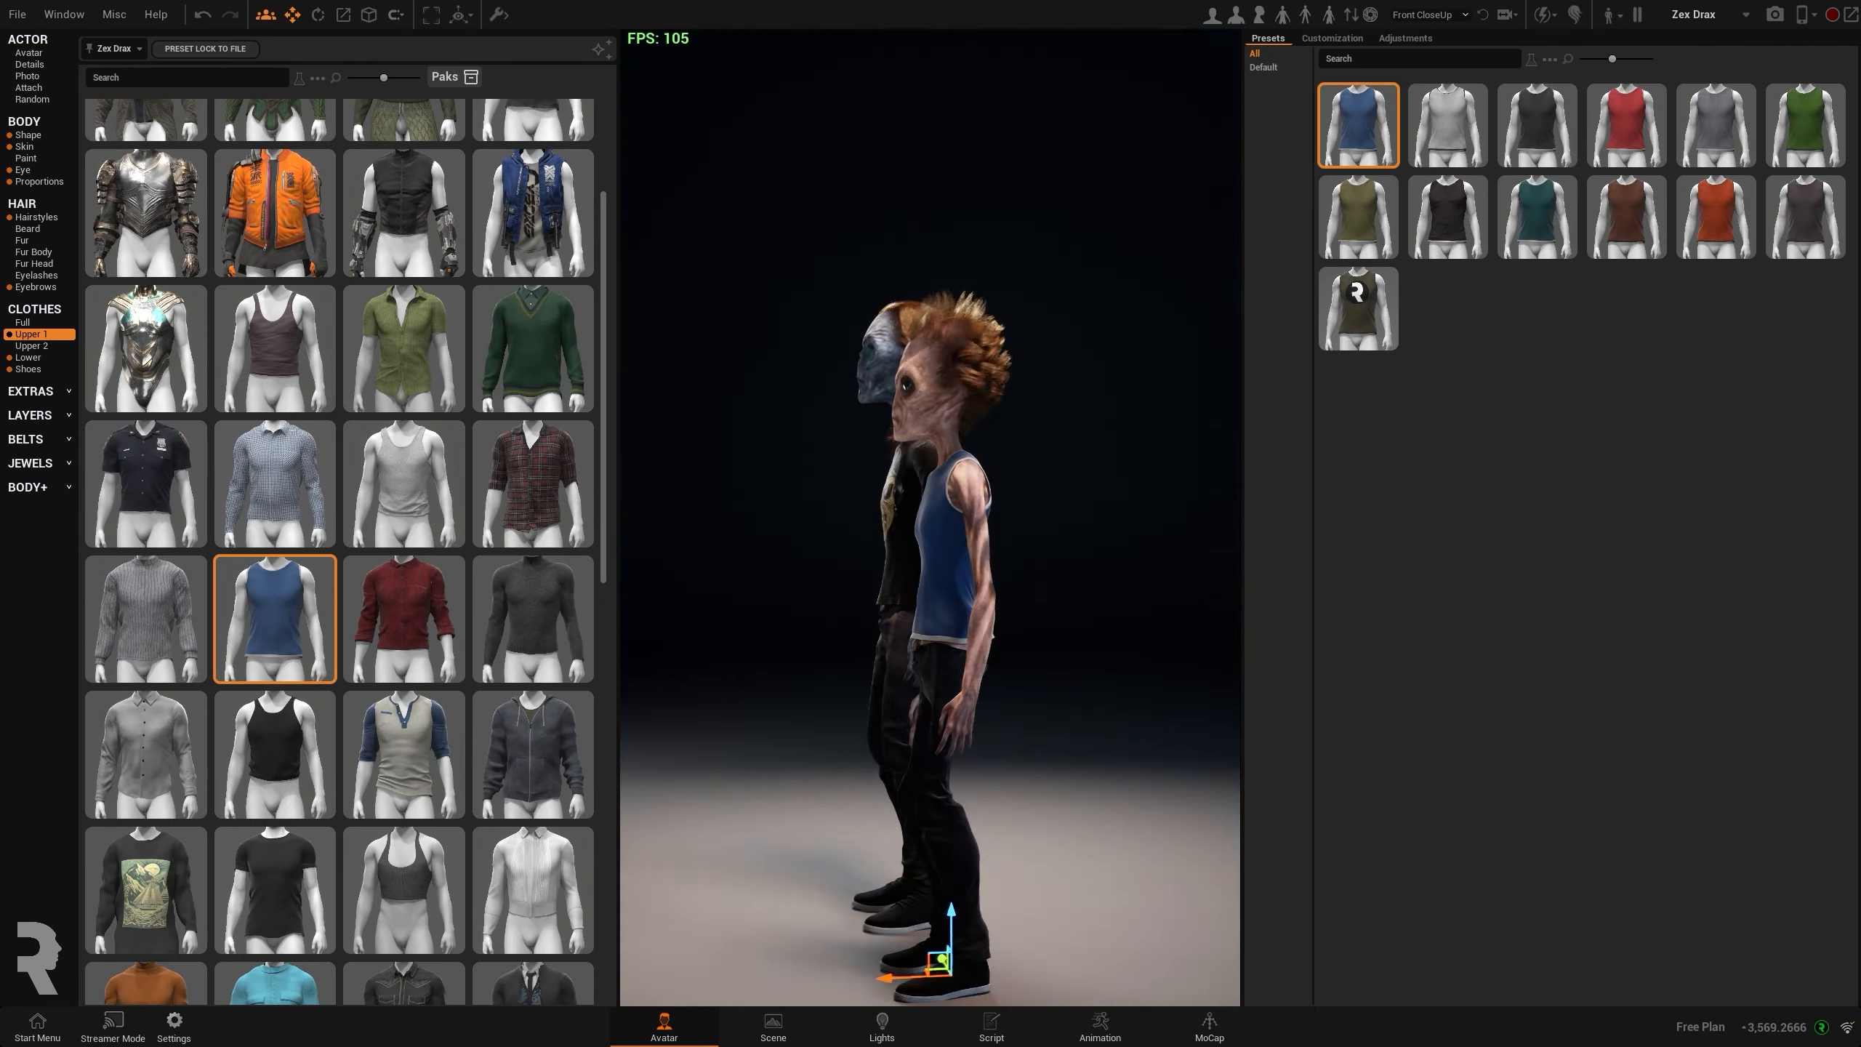
pyautogui.moveTo(842, 550); pyautogui.dragTo(1018, 544)
pyautogui.scroll(5, 1018, 544)
pyautogui.click(1447, 125)
pyautogui.scroll(-4, 913, 702)
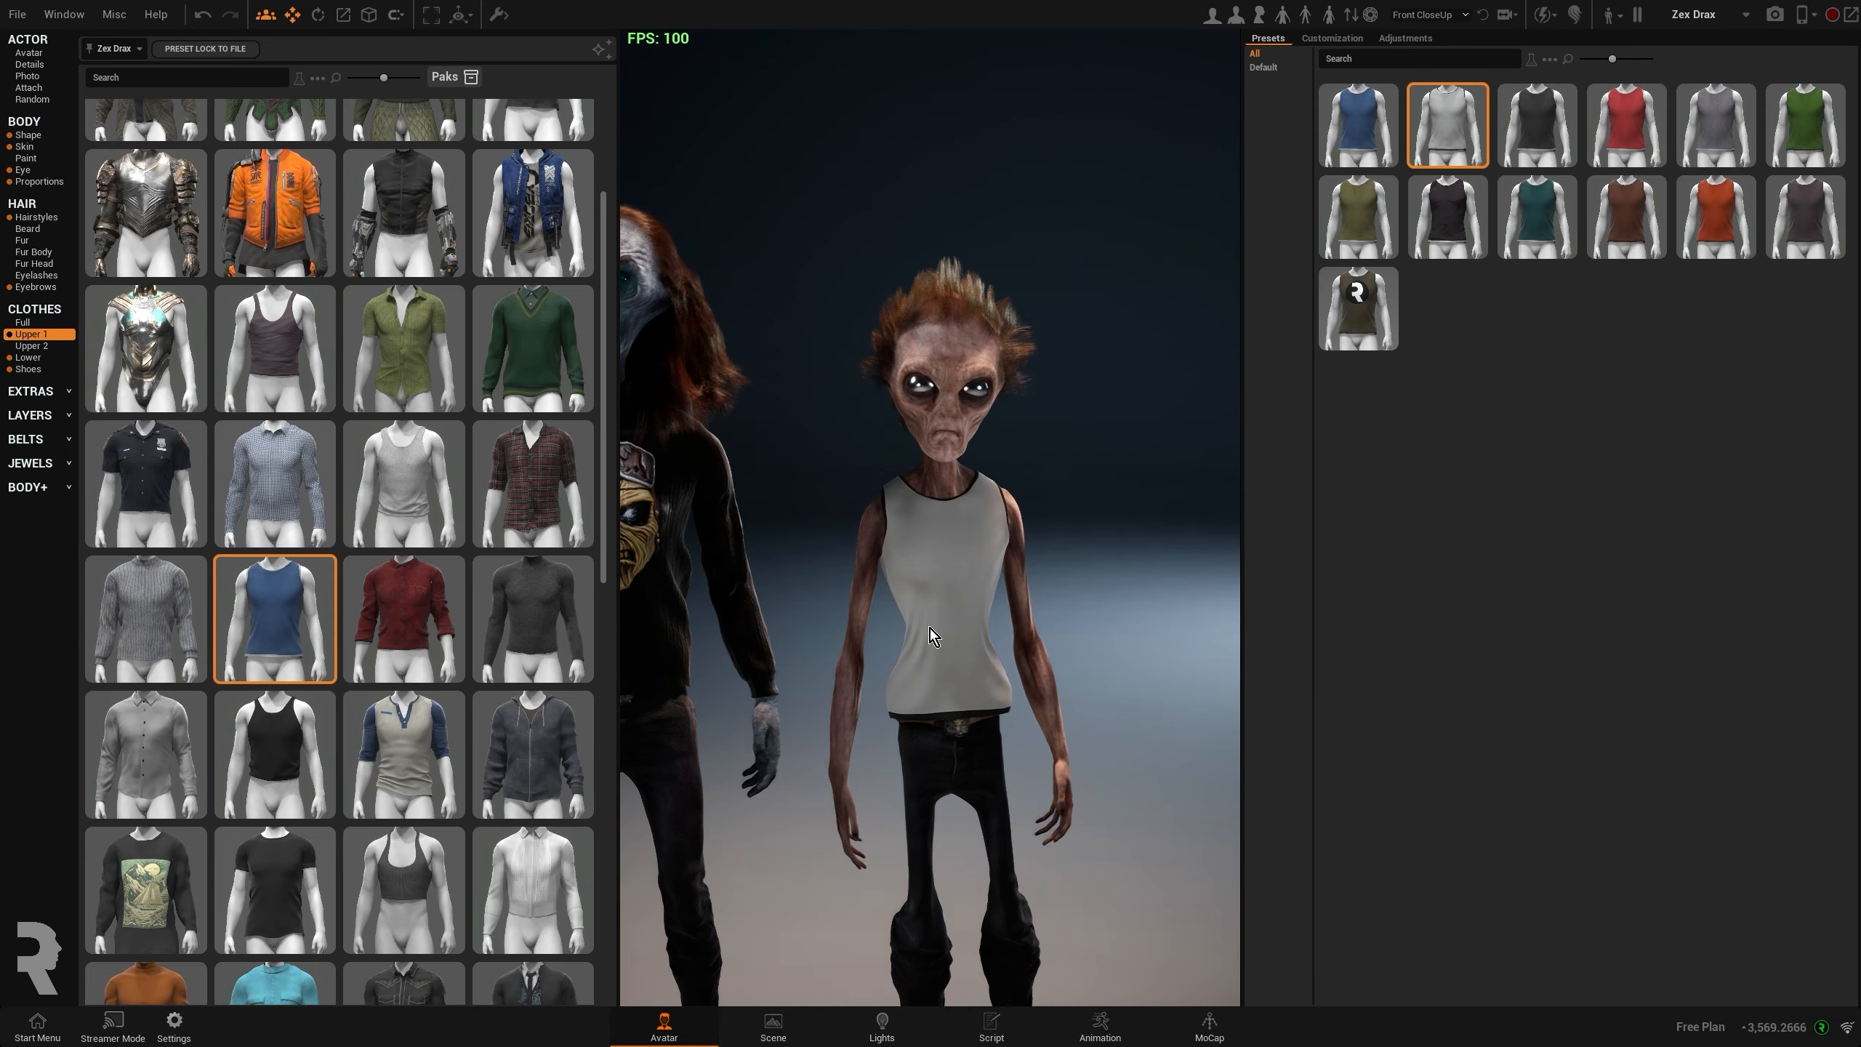
# - Apply the UVmap2 numbered grid texture as the color map of the tank top's TankFront material
pyautogui.click(1332, 37)
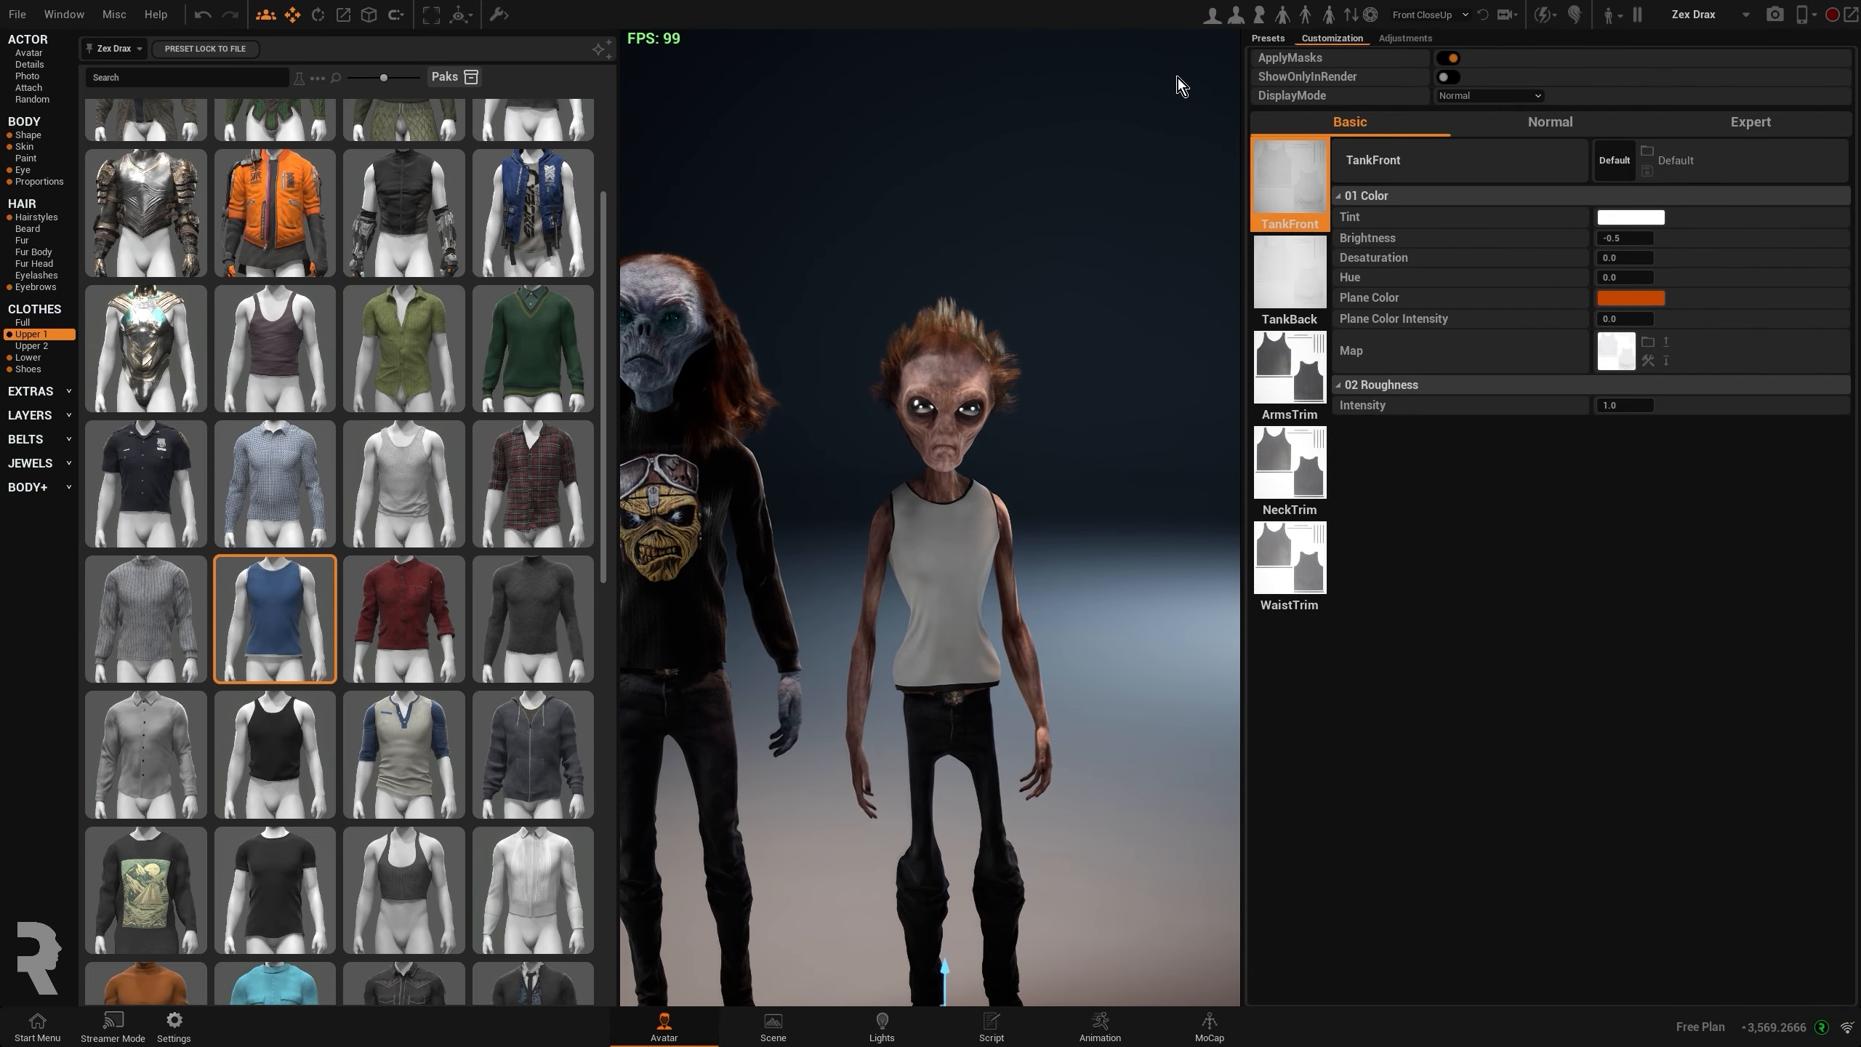
pyautogui.click(1647, 344)
pyautogui.doubleClick(1694, 209)
pyautogui.scroll(5, 930, 513)
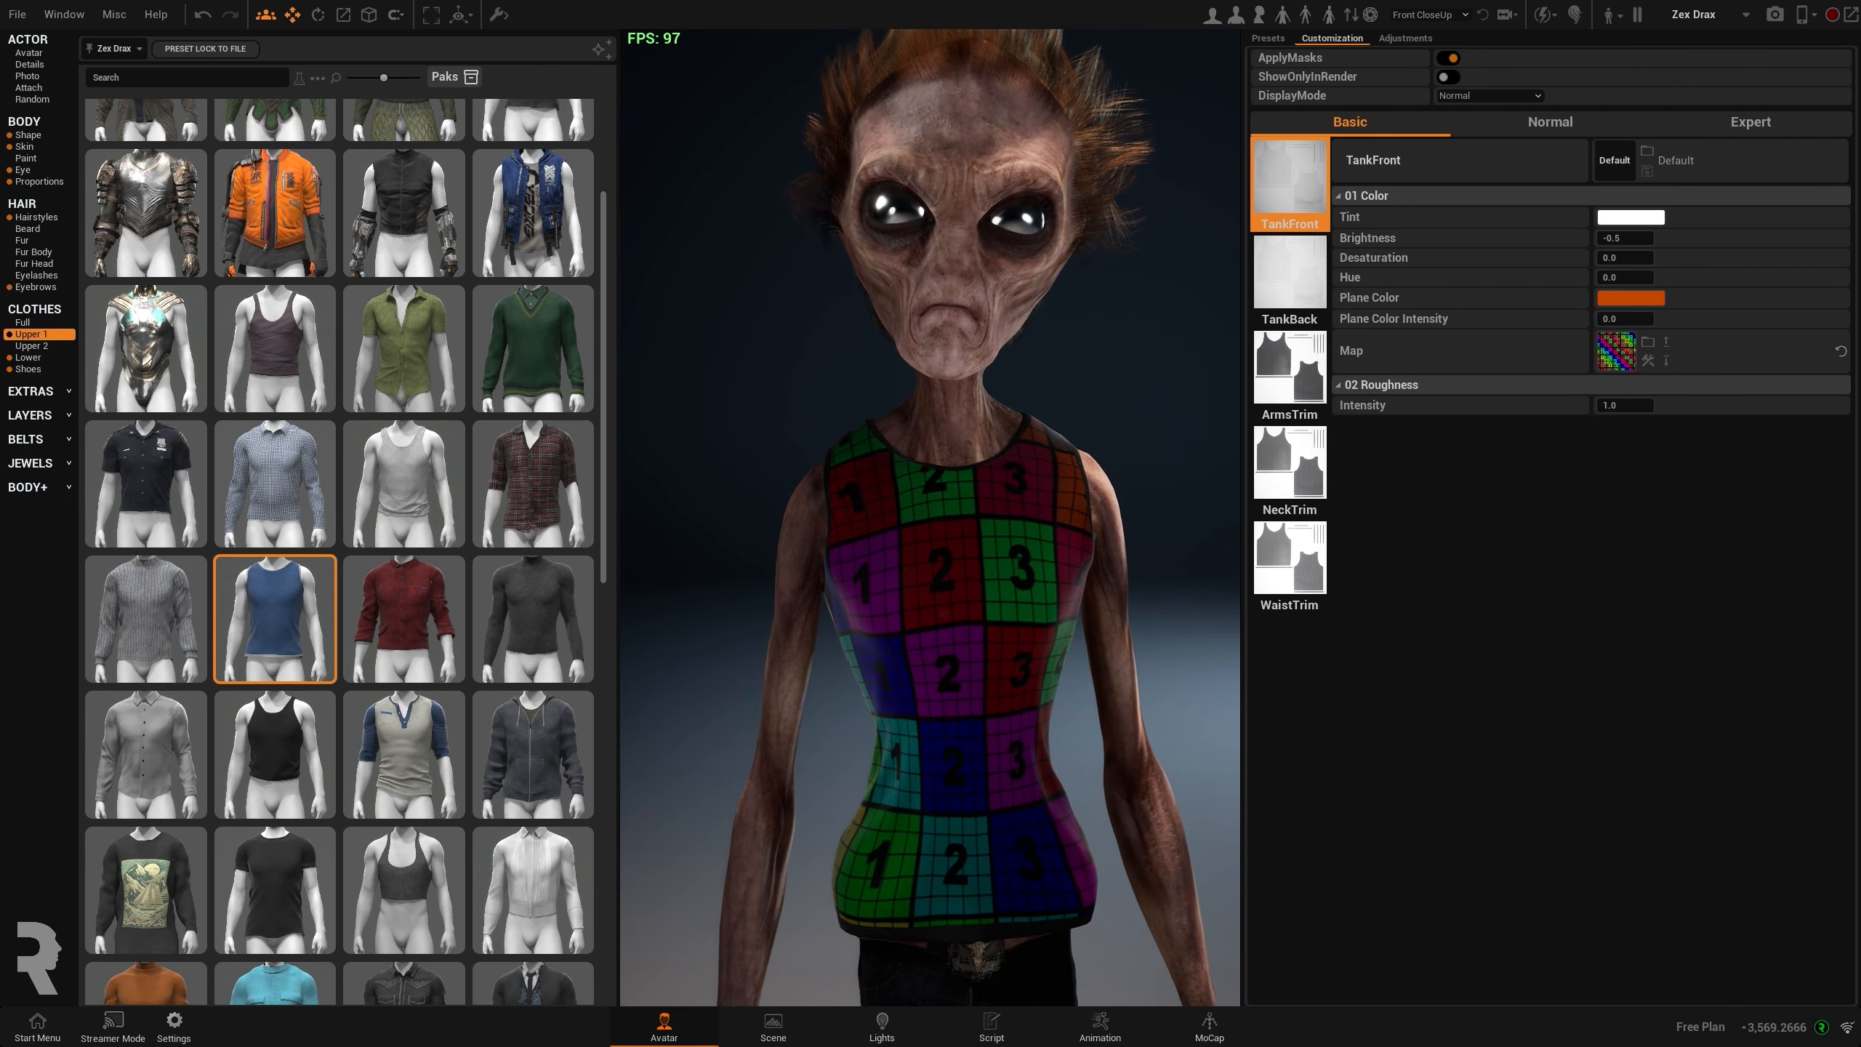
pyautogui.moveTo(1062, 542)
pyautogui.mouseDown()
pyautogui.moveTo(754, 542)
pyautogui.moveTo(1025, 542)
pyautogui.mouseUp()
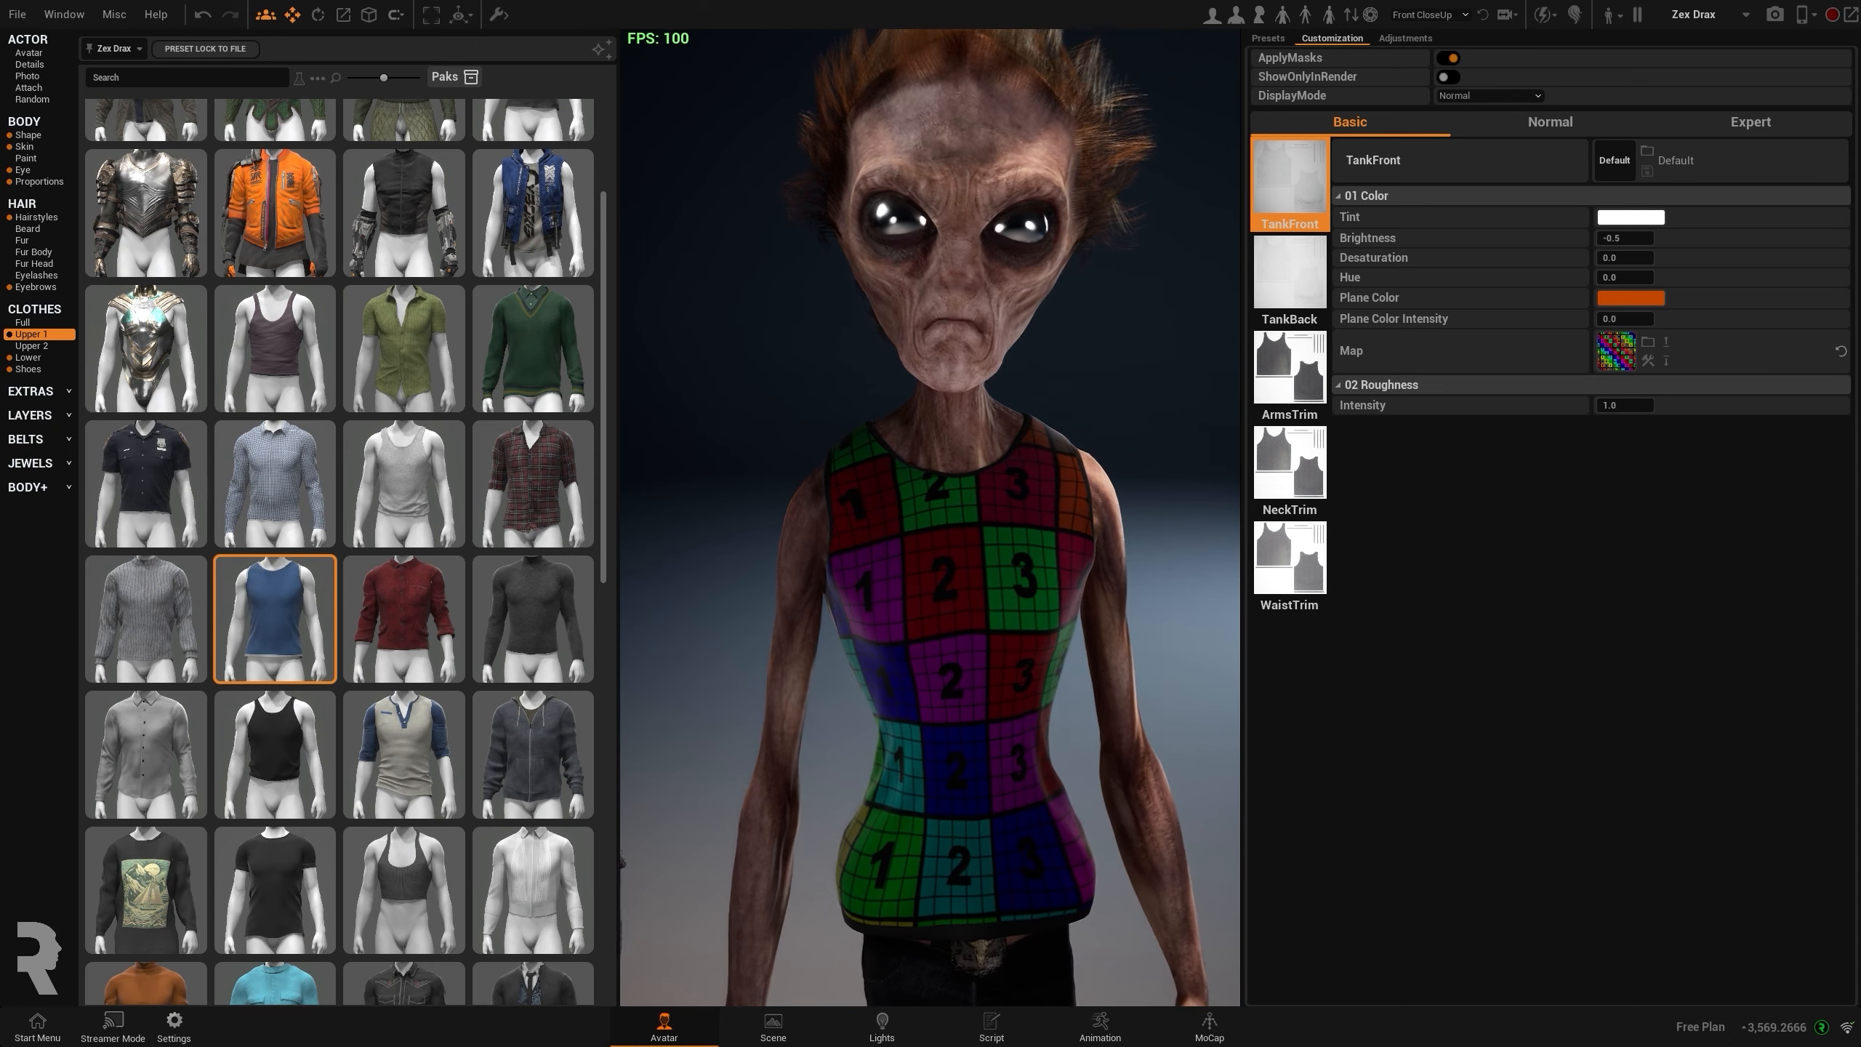
# - Load the skull-and-bones image as the color map of the tank top's TankBack material
pyautogui.moveTo(827, 542); pyautogui.dragTo(1084, 542)
pyautogui.click(1288, 285)
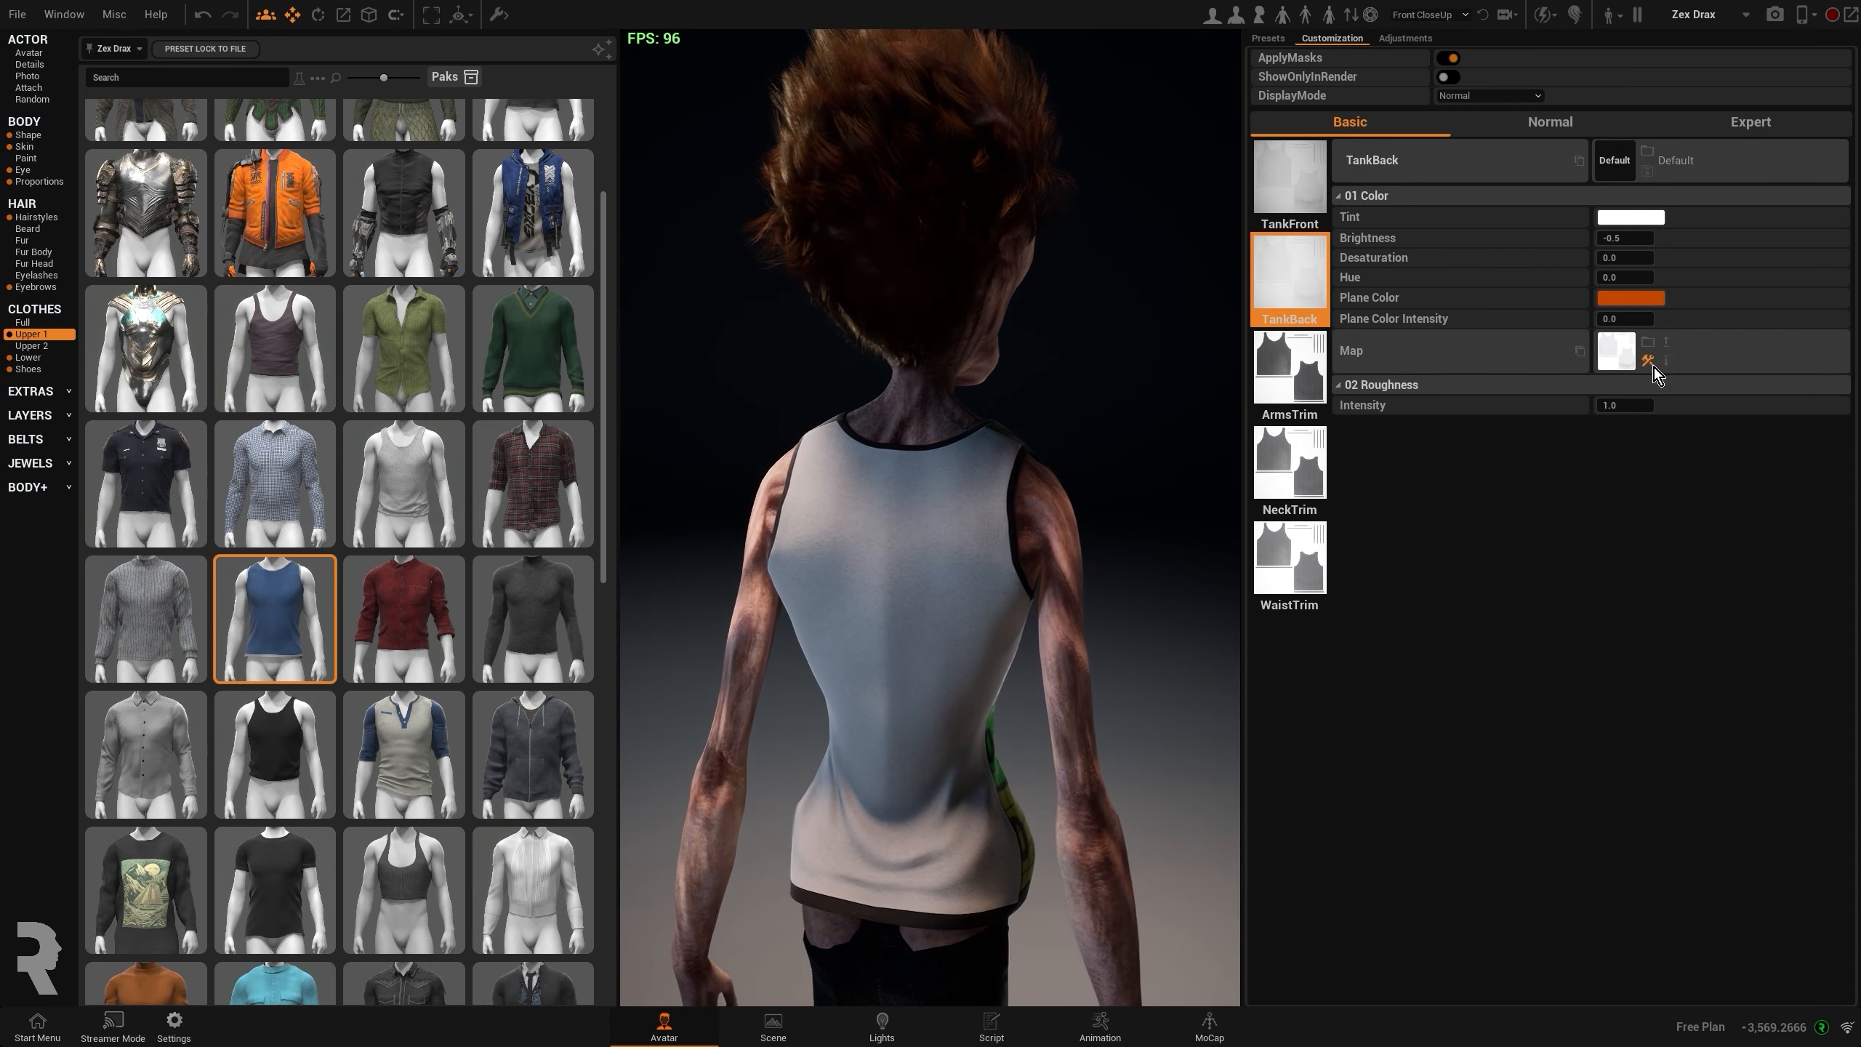
pyautogui.click(1647, 341)
pyautogui.click(1567, 224)
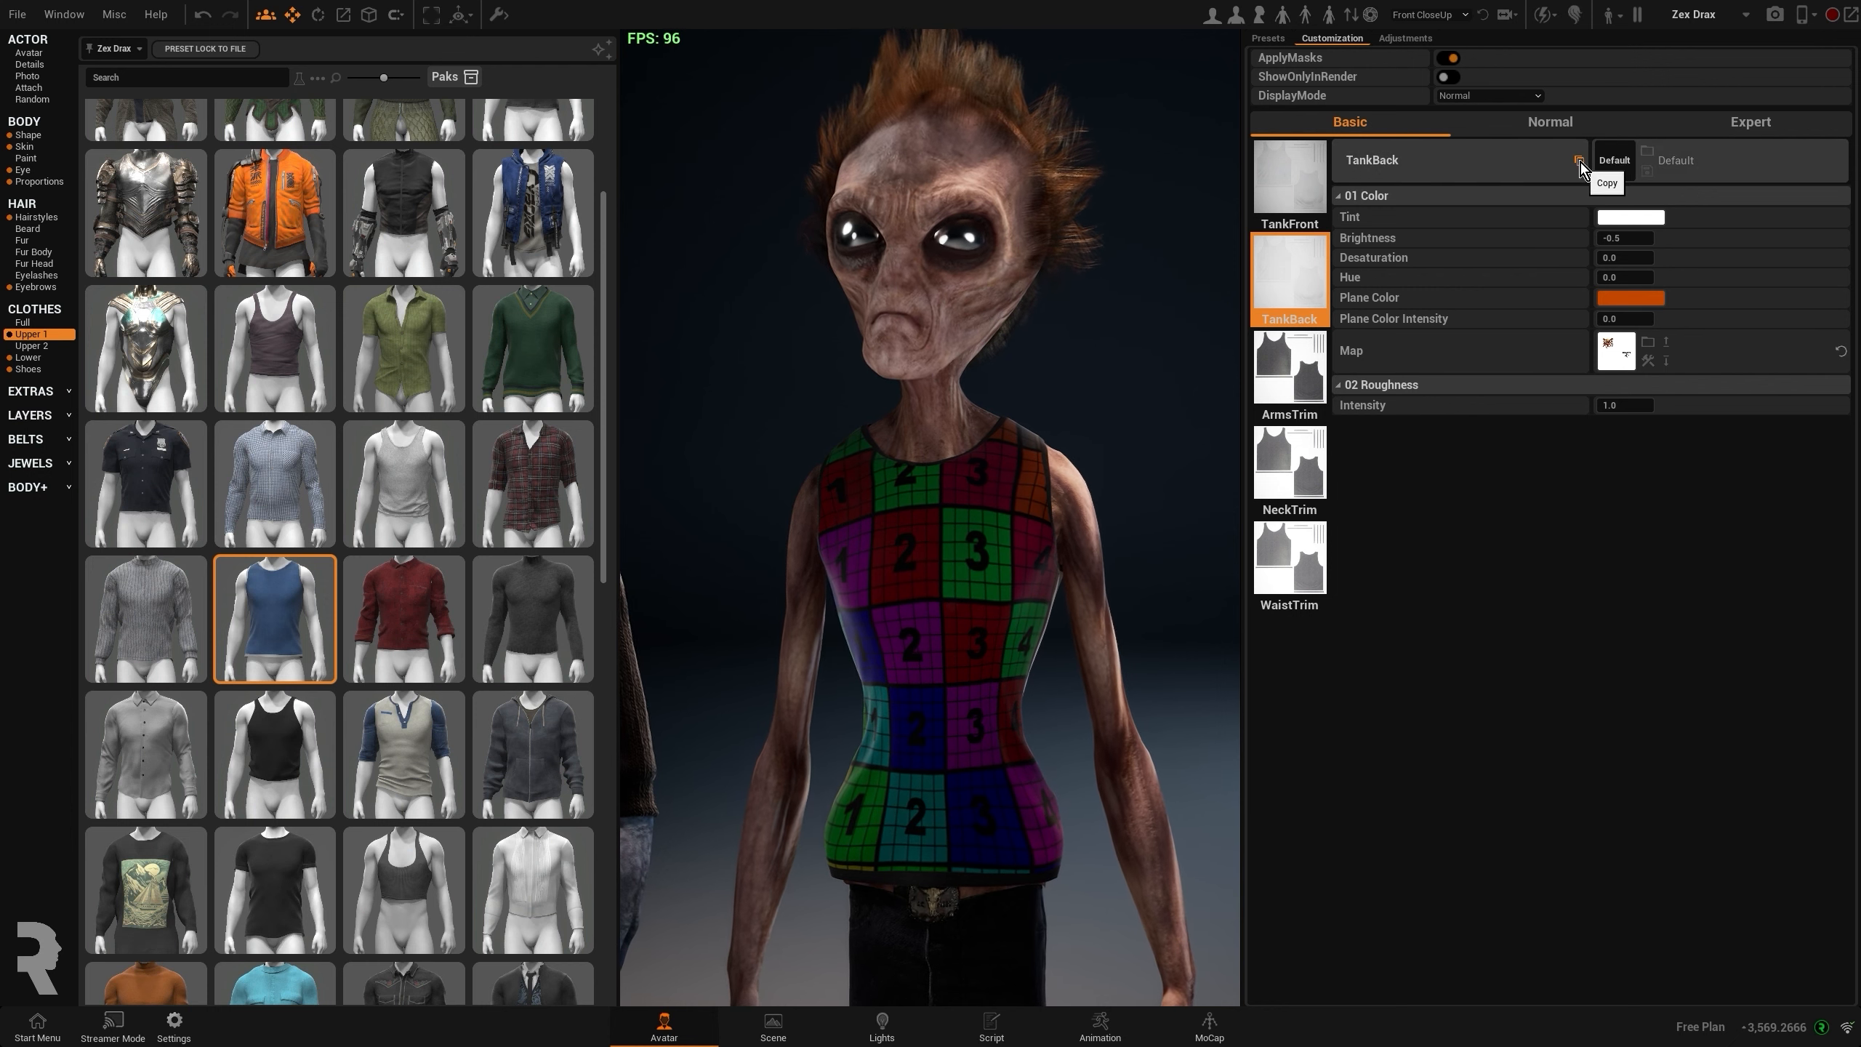
# - Copy the TankBack material settings onto the tank top's TankFront material
pyautogui.click(1580, 162)
pyautogui.click(1306, 185)
pyautogui.scroll(-8, 930, 557)
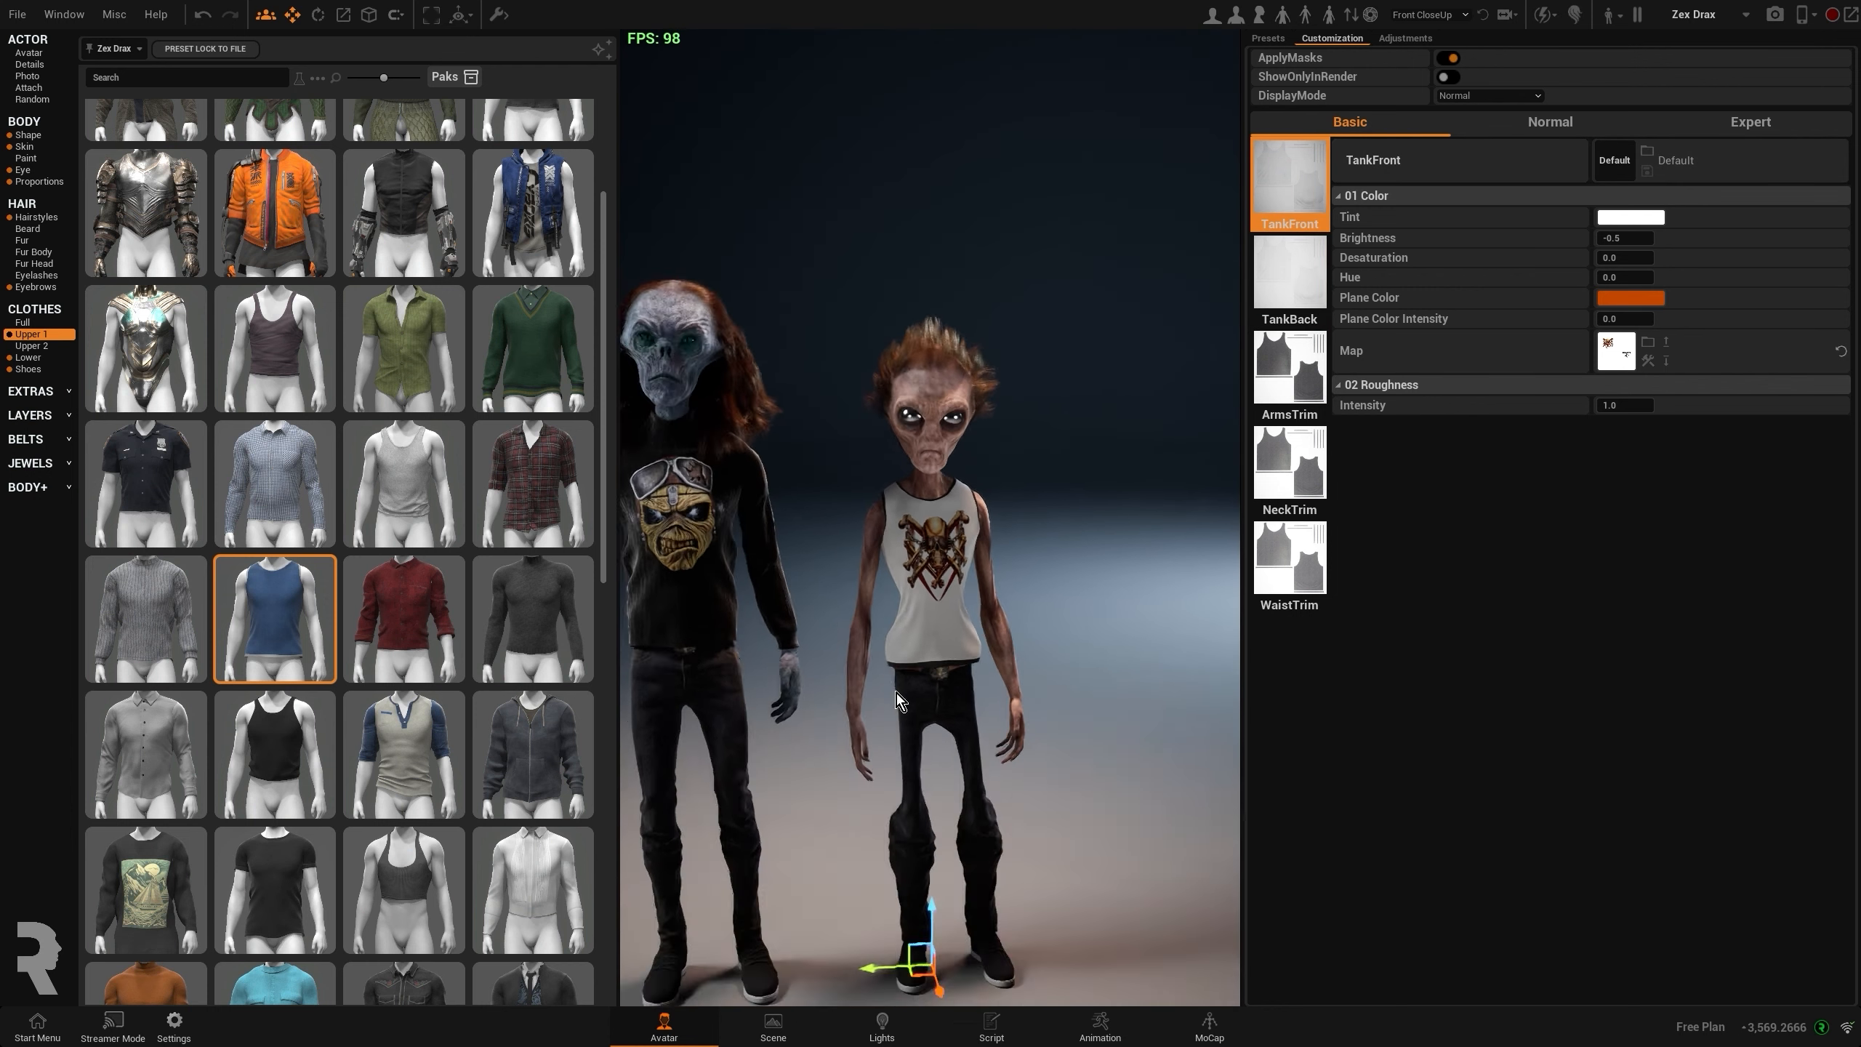
# - Inspect the skull print on the tank top from the side, up close and at full body length
pyautogui.moveTo(930, 557); pyautogui.dragTo(1172, 557, button='right')
pyautogui.scroll(5, 913, 852)
pyautogui.moveTo(914, 852); pyautogui.dragTo(636, 872, button='right')
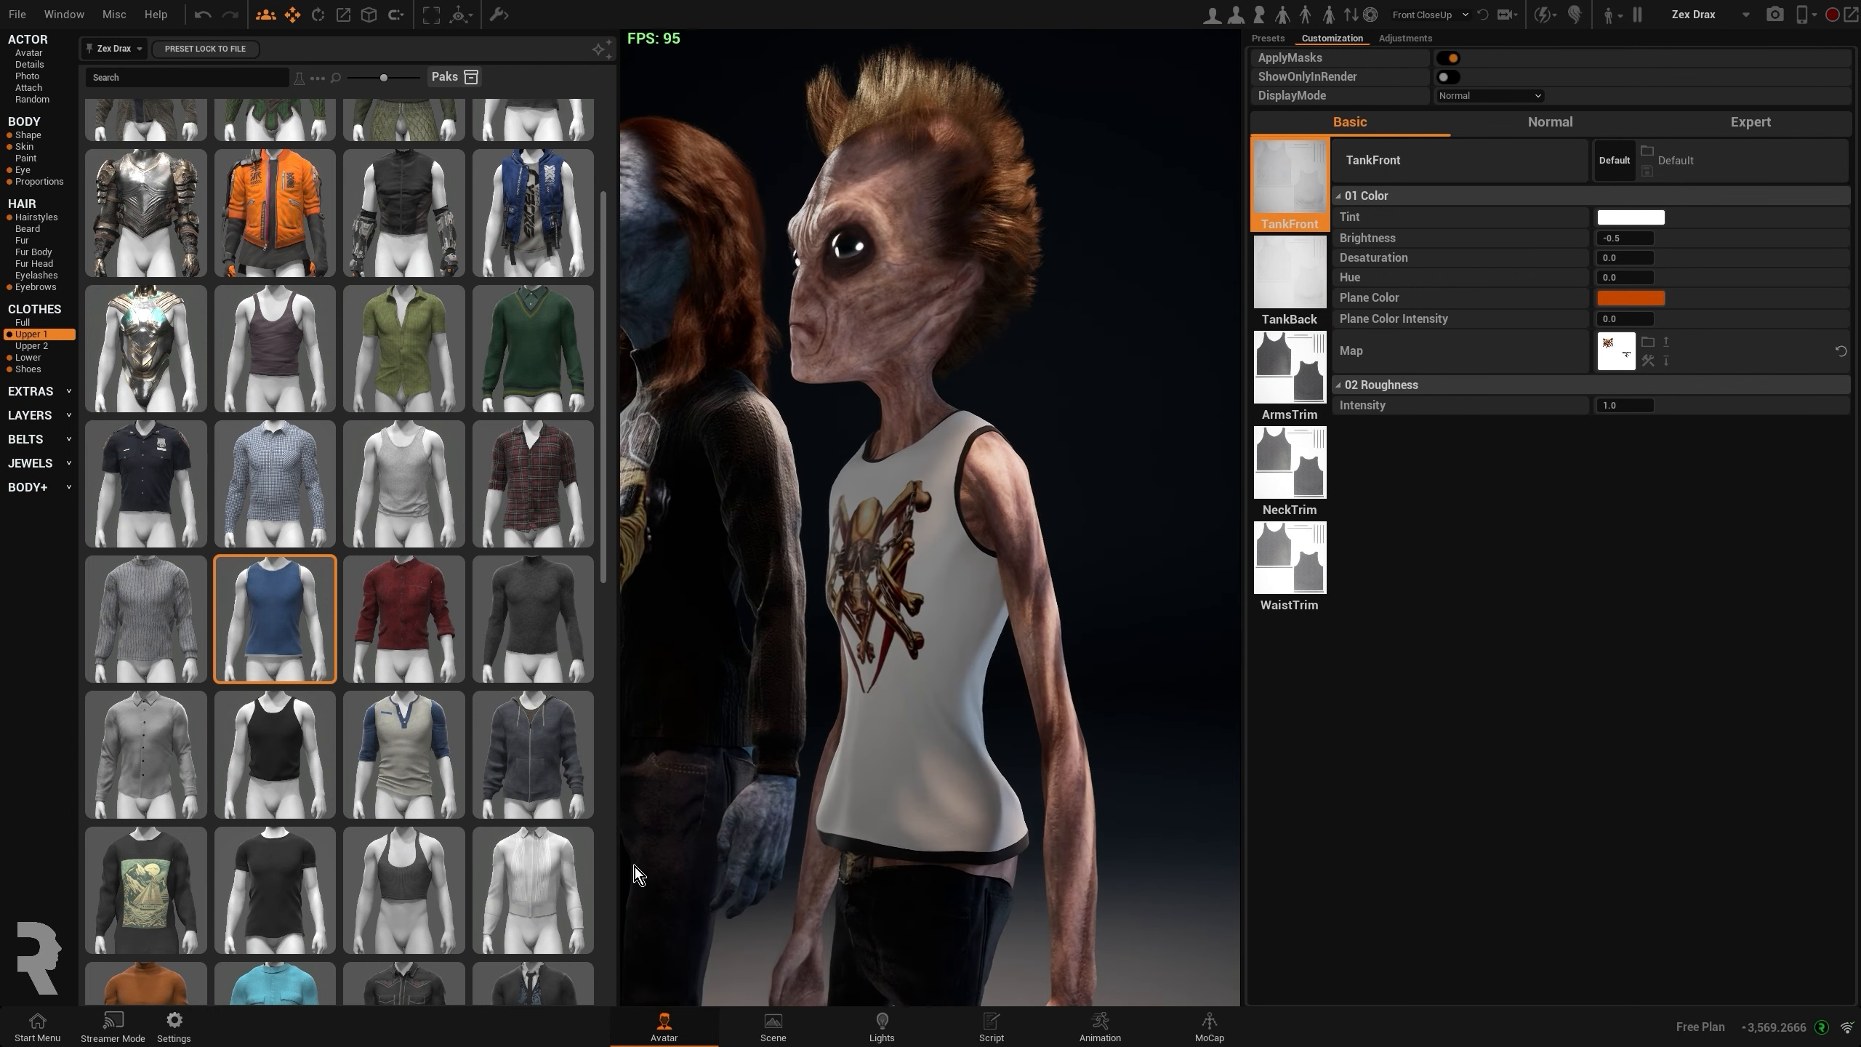
pyautogui.scroll(-4, 997, 864)
pyautogui.moveTo(997, 865); pyautogui.dragTo(935, 573, button='right')
pyautogui.click(935, 573)
pyautogui.moveTo(934, 573); pyautogui.dragTo(1072, 615, button='middle')
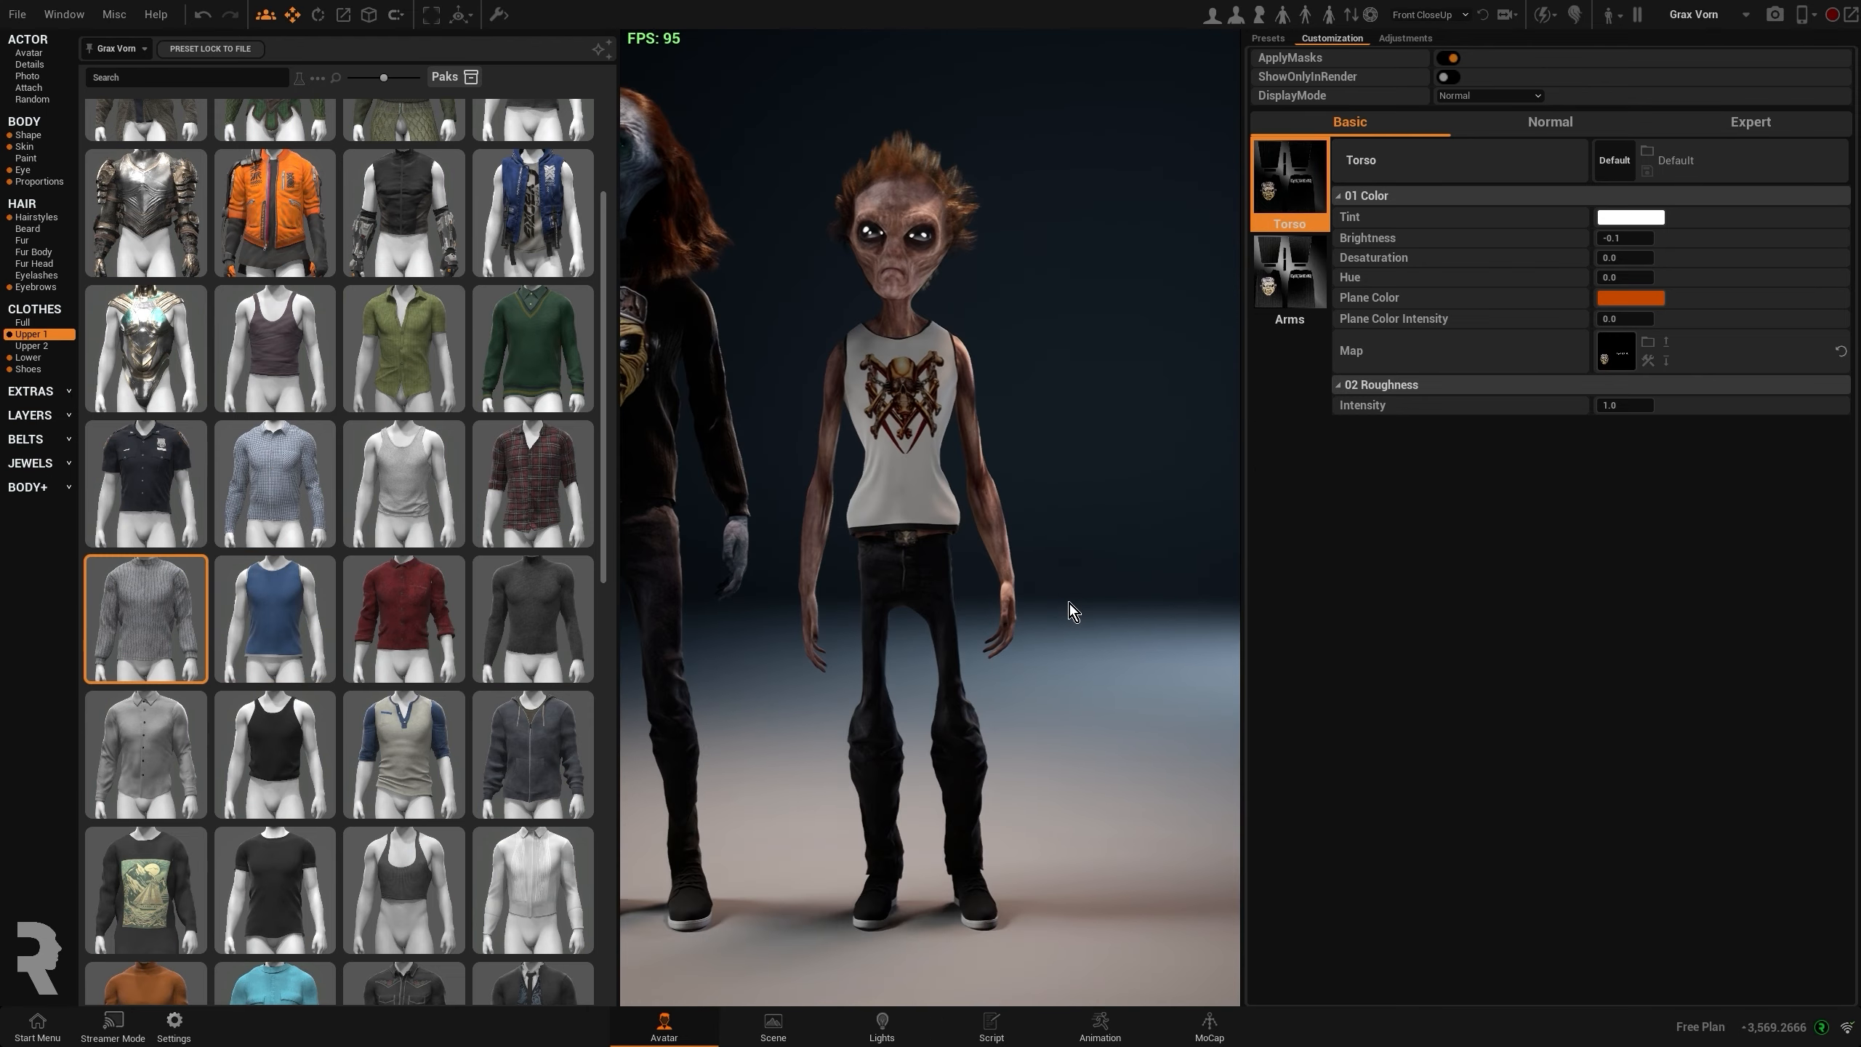
# - Dress the Zex Drax alien in the faded blue jeans
pyautogui.click(908, 602)
pyautogui.scroll(2, 909, 603)
pyautogui.click(30, 358)
pyautogui.scroll(-3, 399, 619)
pyautogui.click(408, 616)
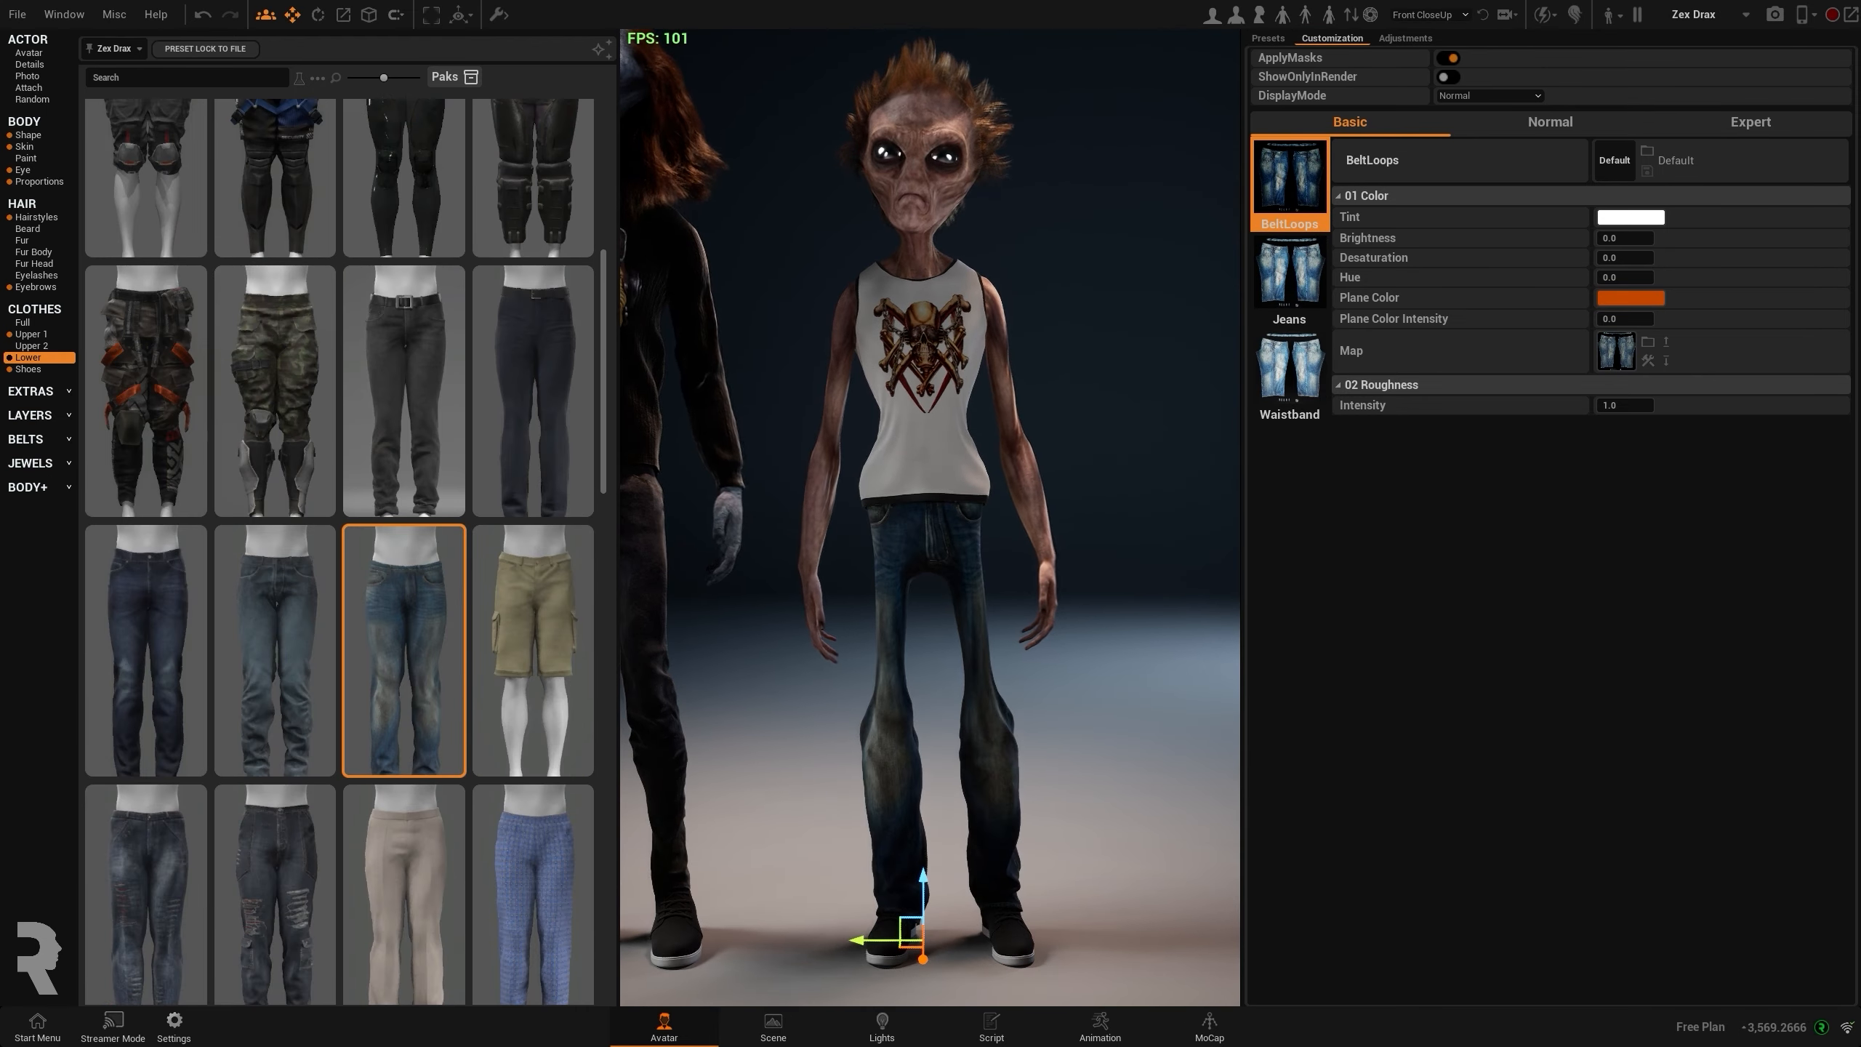
pyautogui.moveTo(883, 587)
pyautogui.mouseDown(button='right')
pyautogui.moveTo(1091, 586)
pyautogui.moveTo(864, 574)
pyautogui.mouseUp(button='right')
pyautogui.scroll(-3, 866, 583)
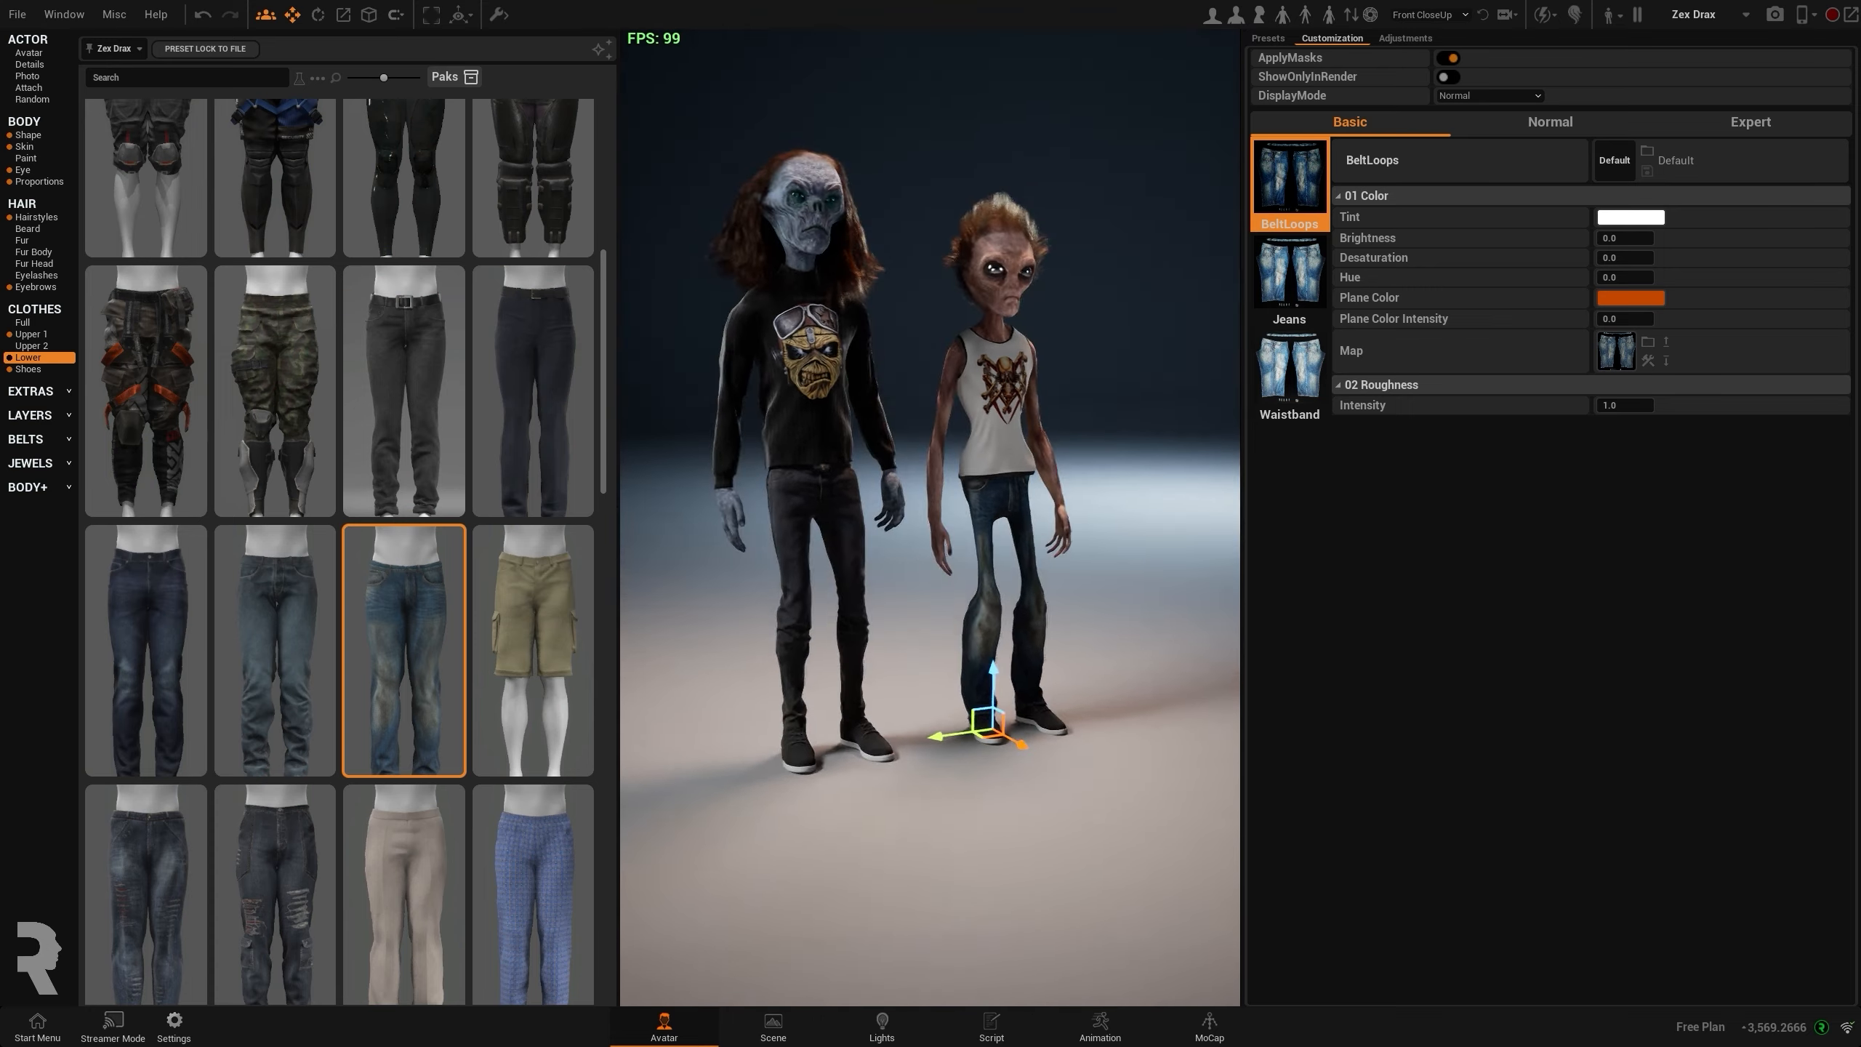
# - Give the Zex Drax alien the dark lace-up canvas sneakers with white toe caps
pyautogui.click(27, 369)
pyautogui.scroll(-3, 479, 708)
pyautogui.scroll(5, 293, 579)
pyautogui.click(278, 576)
pyautogui.scroll(3, 1025, 528)
pyautogui.moveTo(1025, 528); pyautogui.dragTo(887, 586, button='middle')
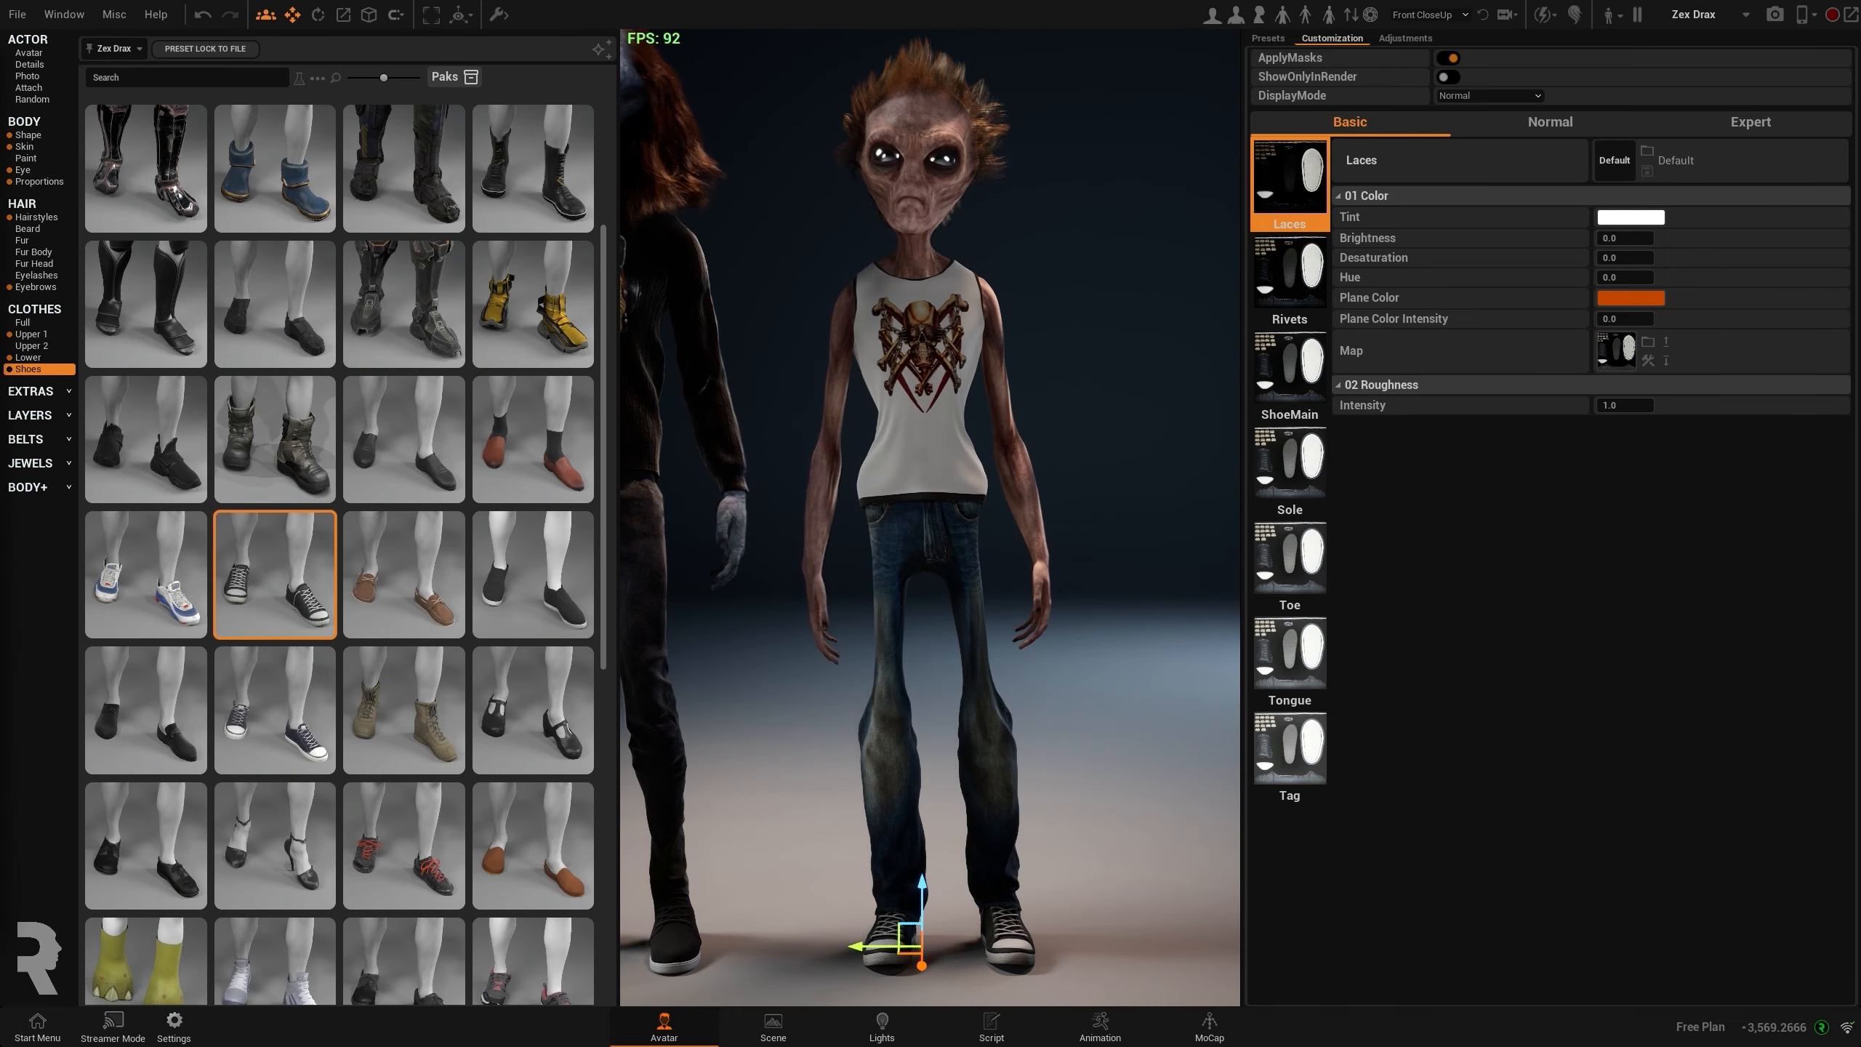
# - Copy the introduction of the Megadeth Wikipedia article in the browser and return to Zex Drax's avatar details
pyautogui.hotkey('alt', 'Tab')
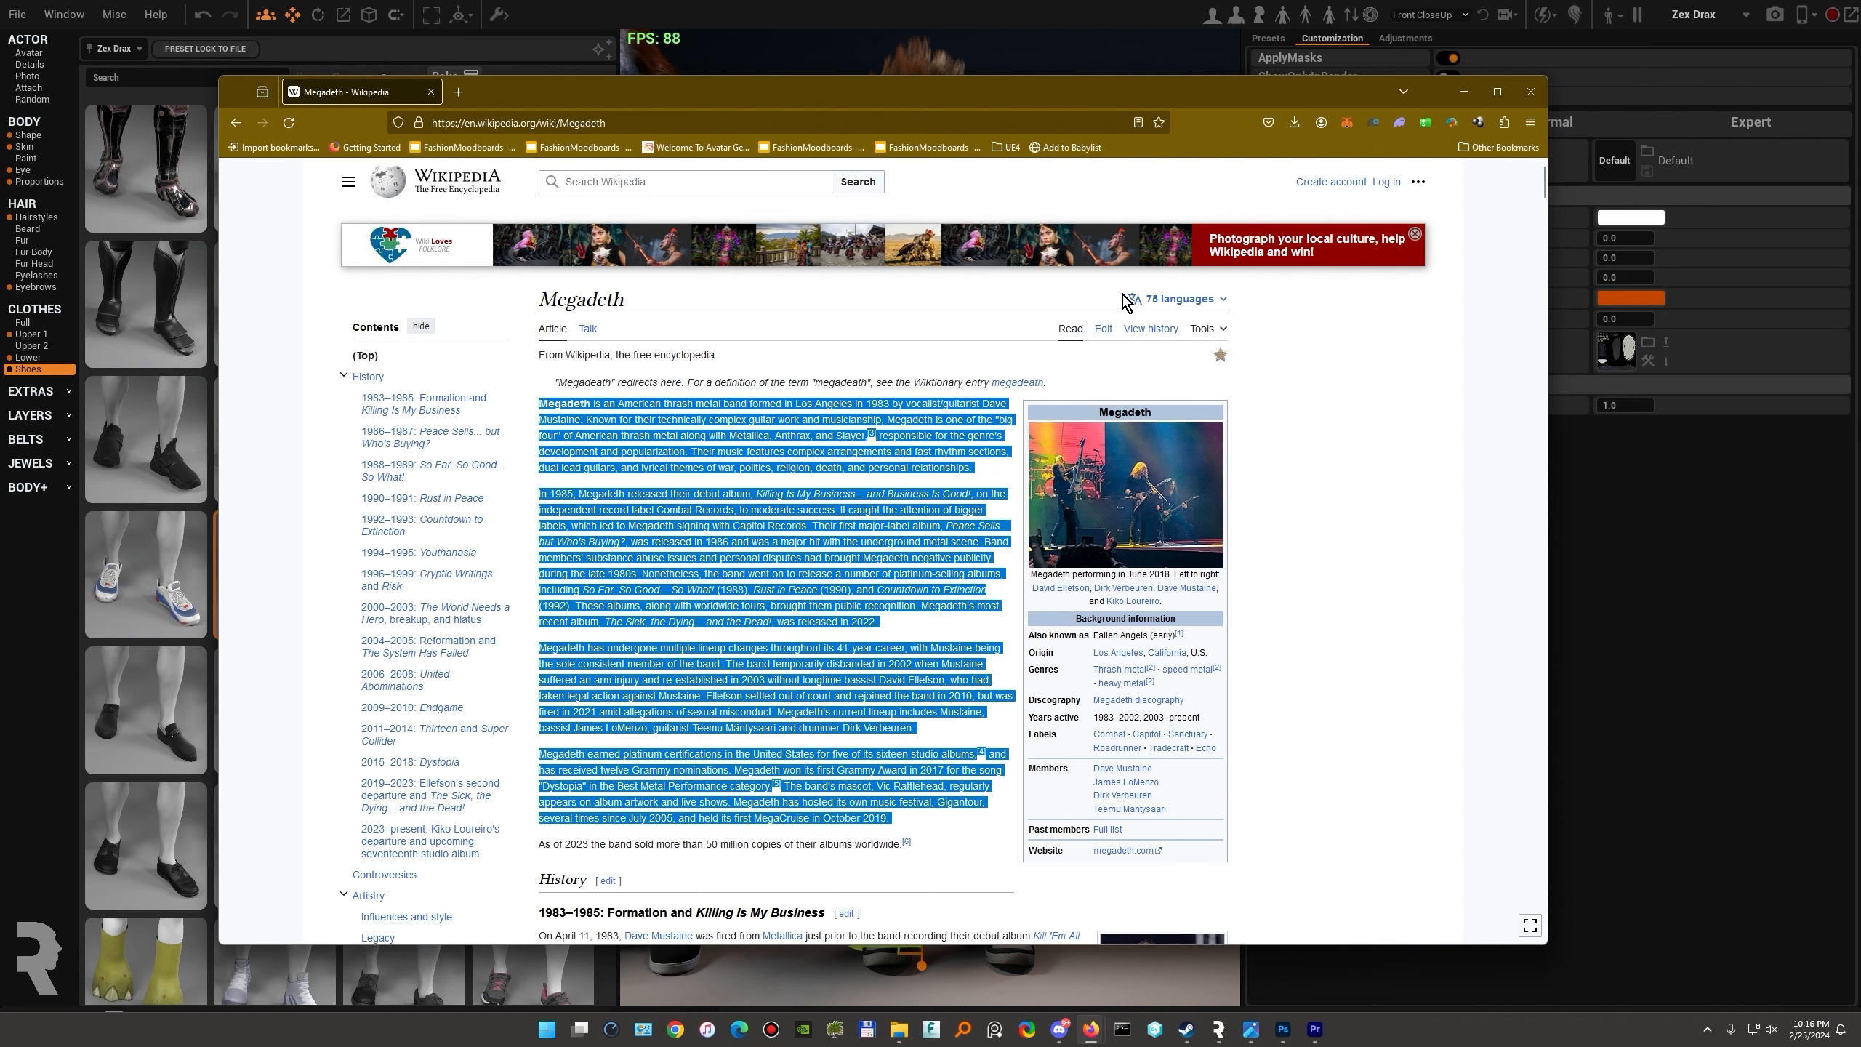
pyautogui.click(1458, 102)
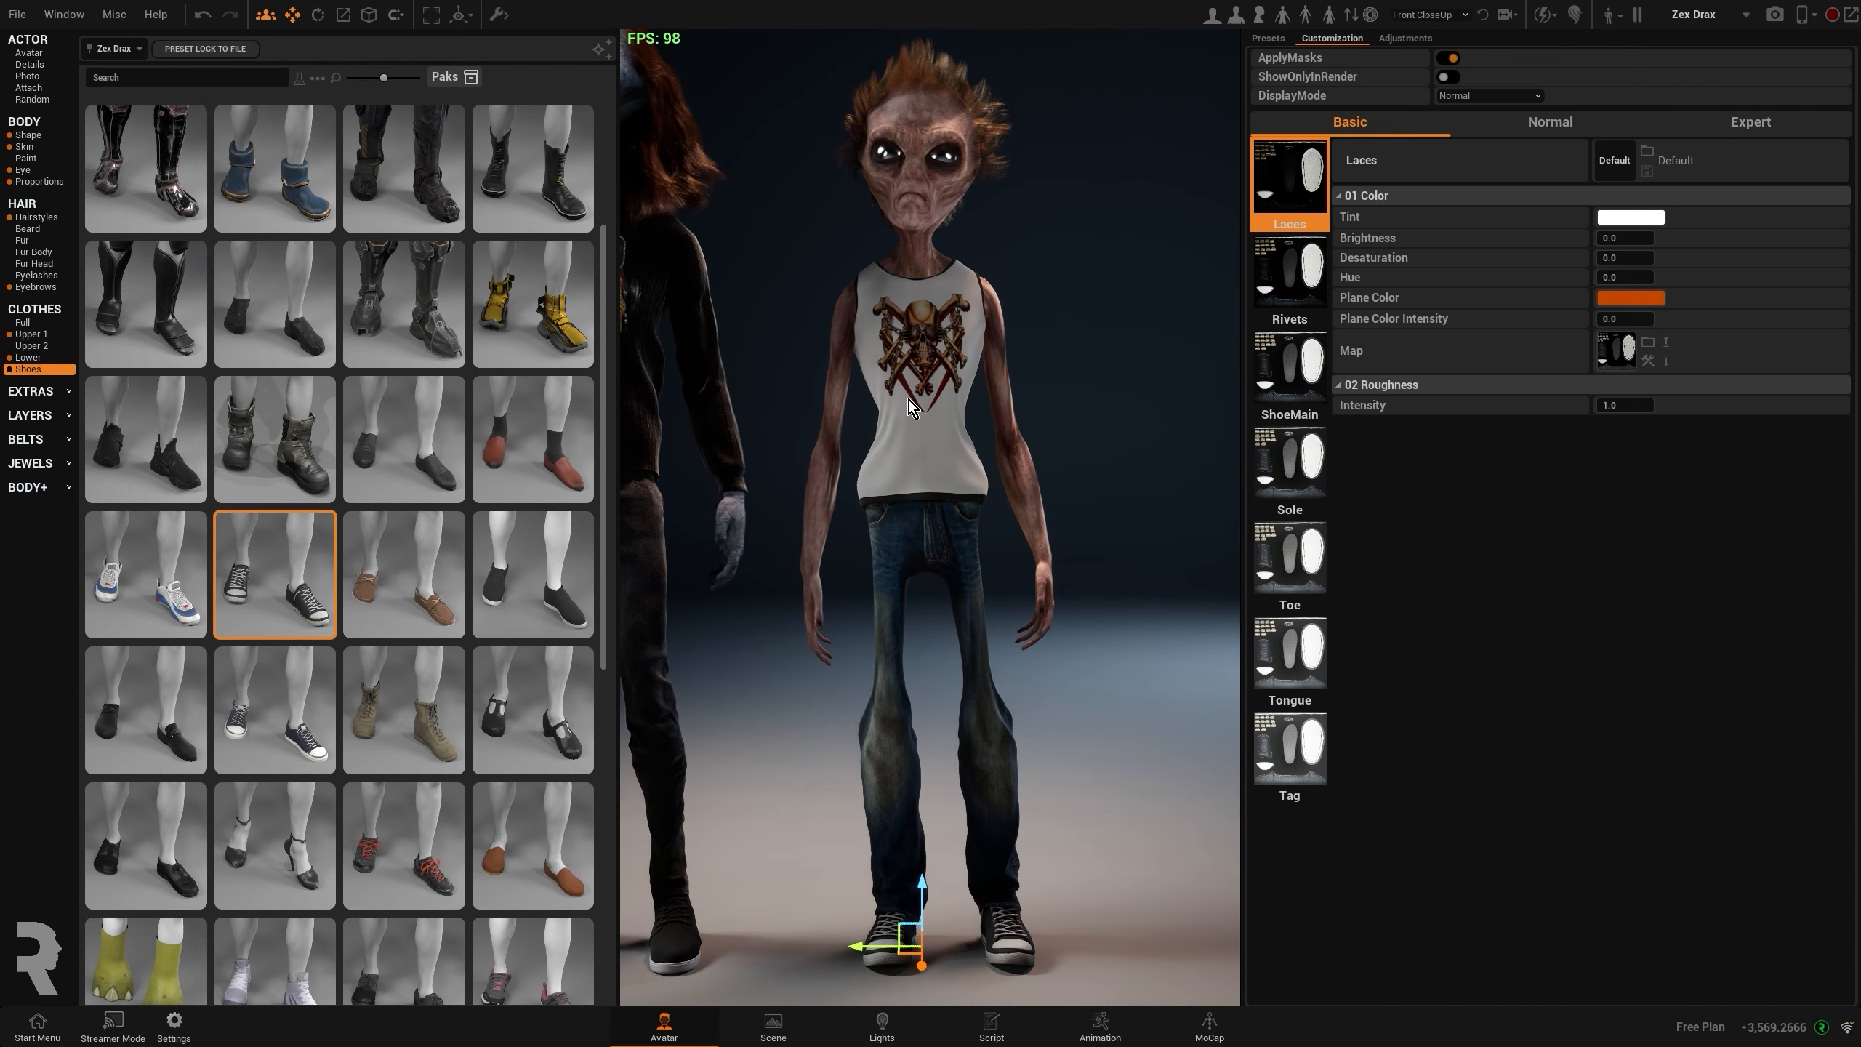
pyautogui.click(43, 66)
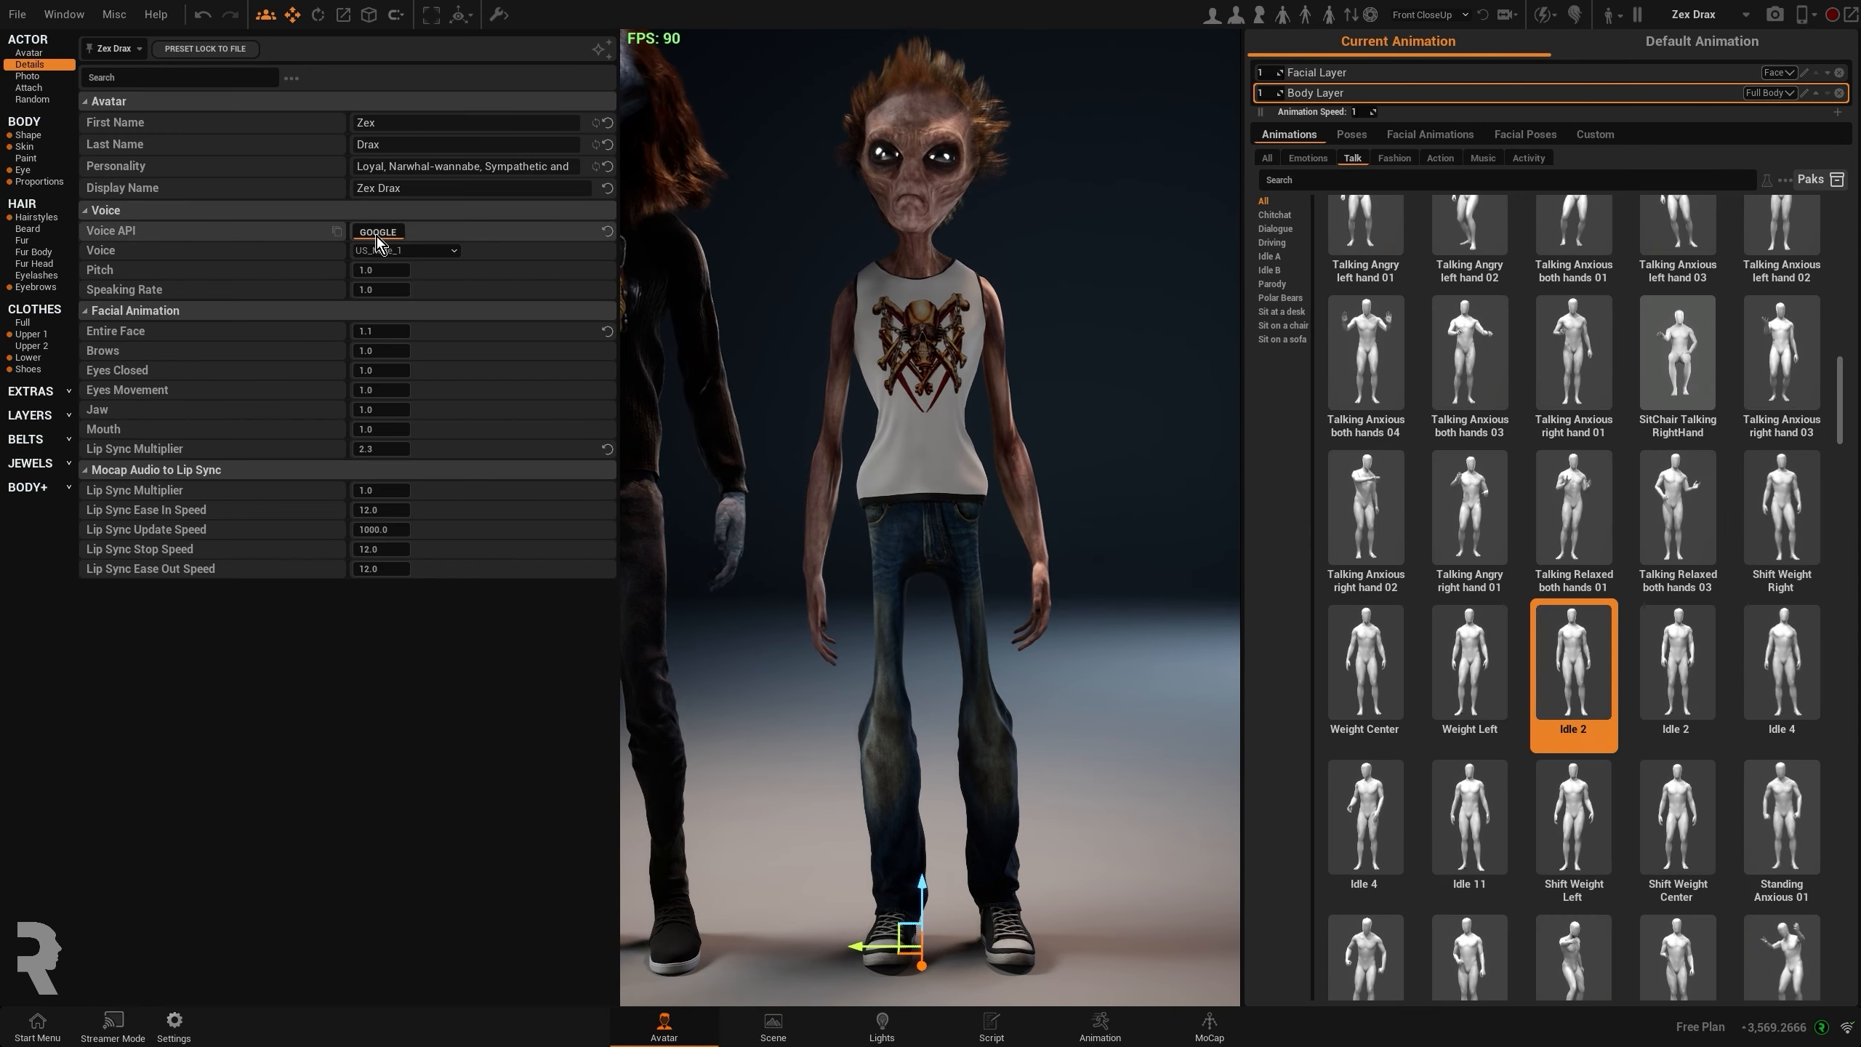
# - Choose another voice for Zex Drax and start rewriting his personality description
pyautogui.click(406, 251)
pyautogui.moveTo(469, 303); pyautogui.dragTo(467, 439)
pyautogui.click(400, 405)
pyautogui.click(454, 167)
pyautogui.write('Met')
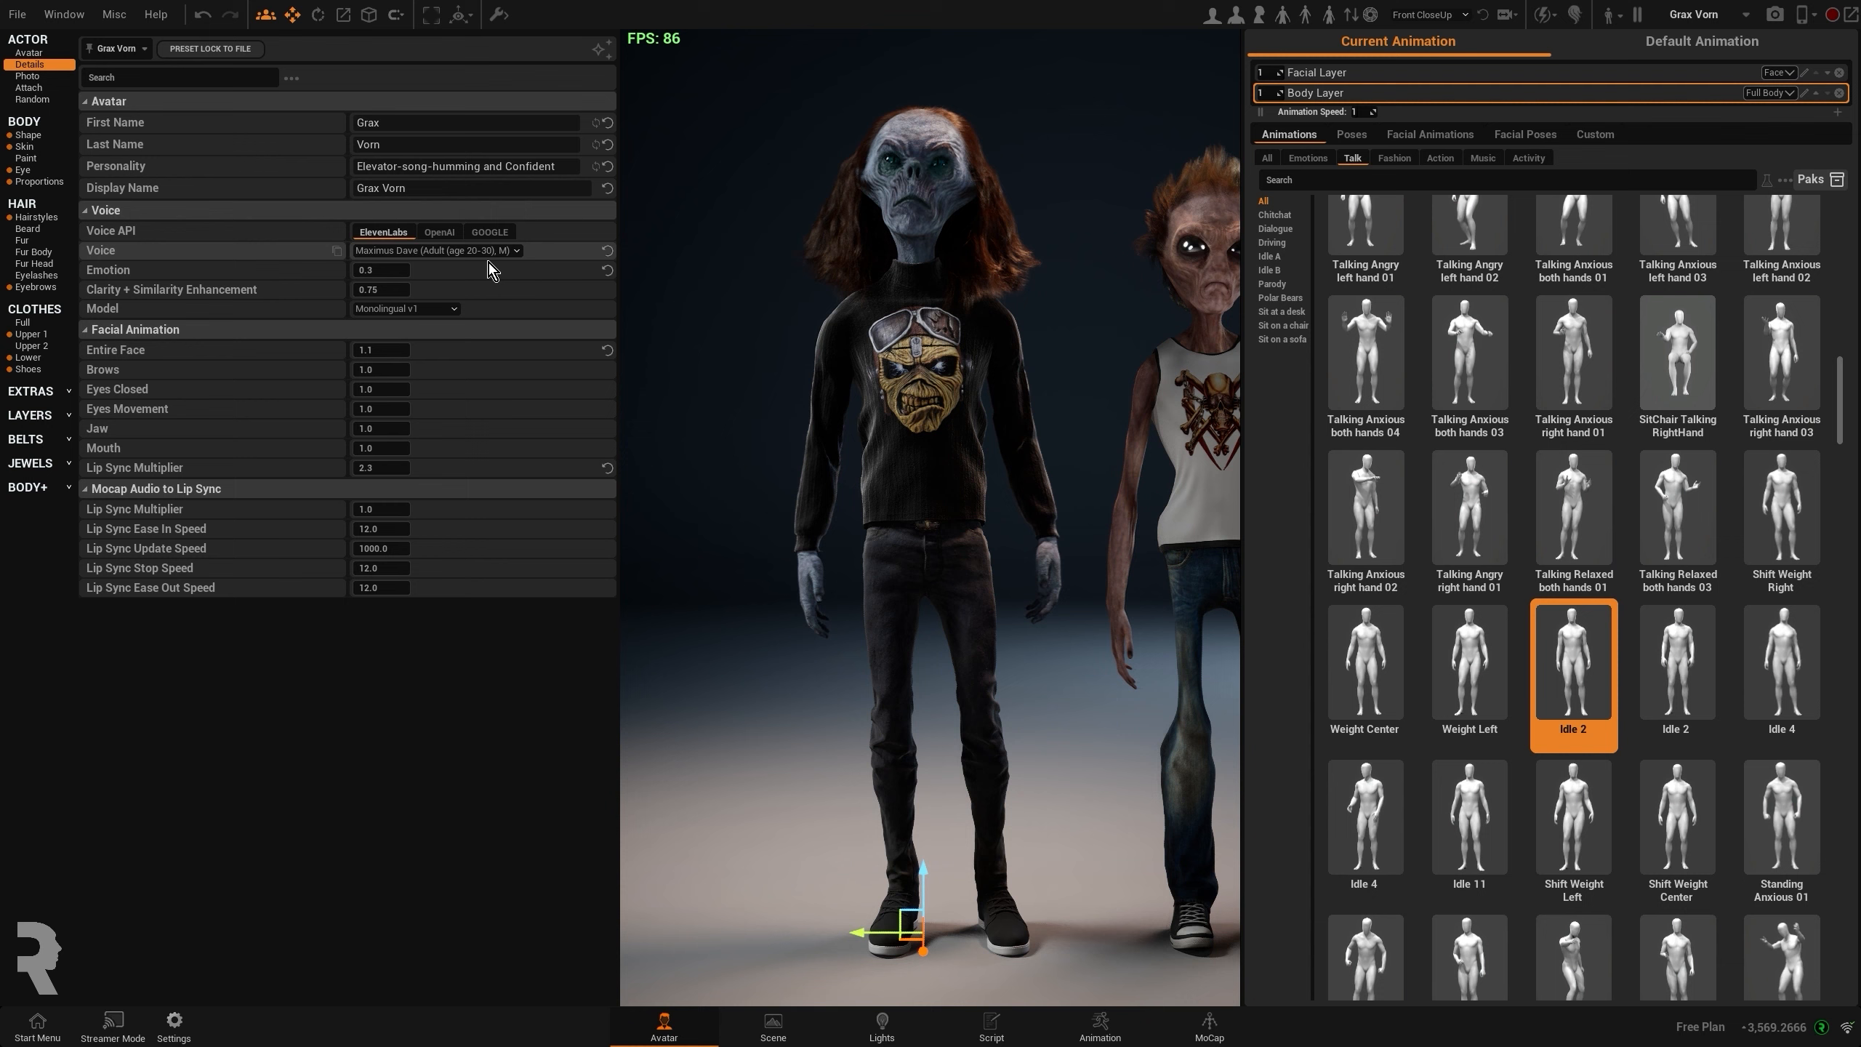
# - Set Grax Vorn's ElevenLabs voice to Patrick and its model to Multilingual v2
pyautogui.click(439, 250)
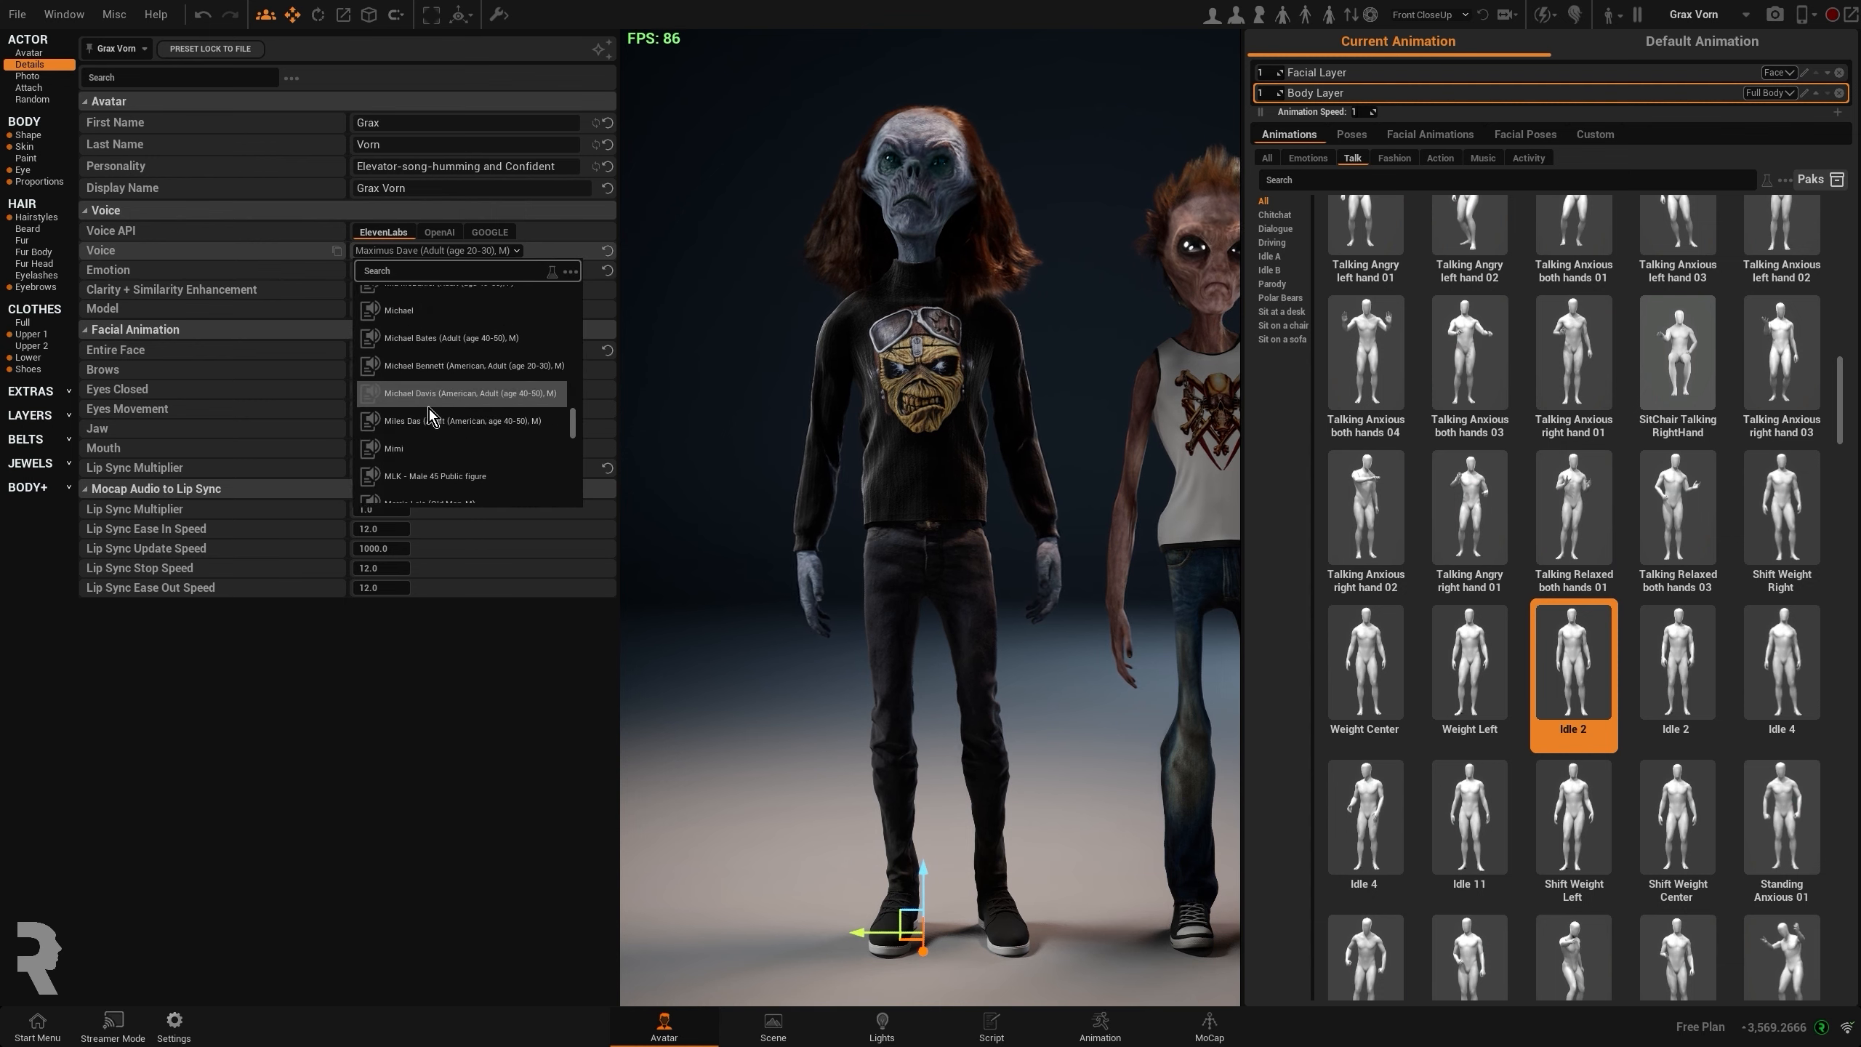
pyautogui.scroll(-6, 438, 414)
pyautogui.click(411, 482)
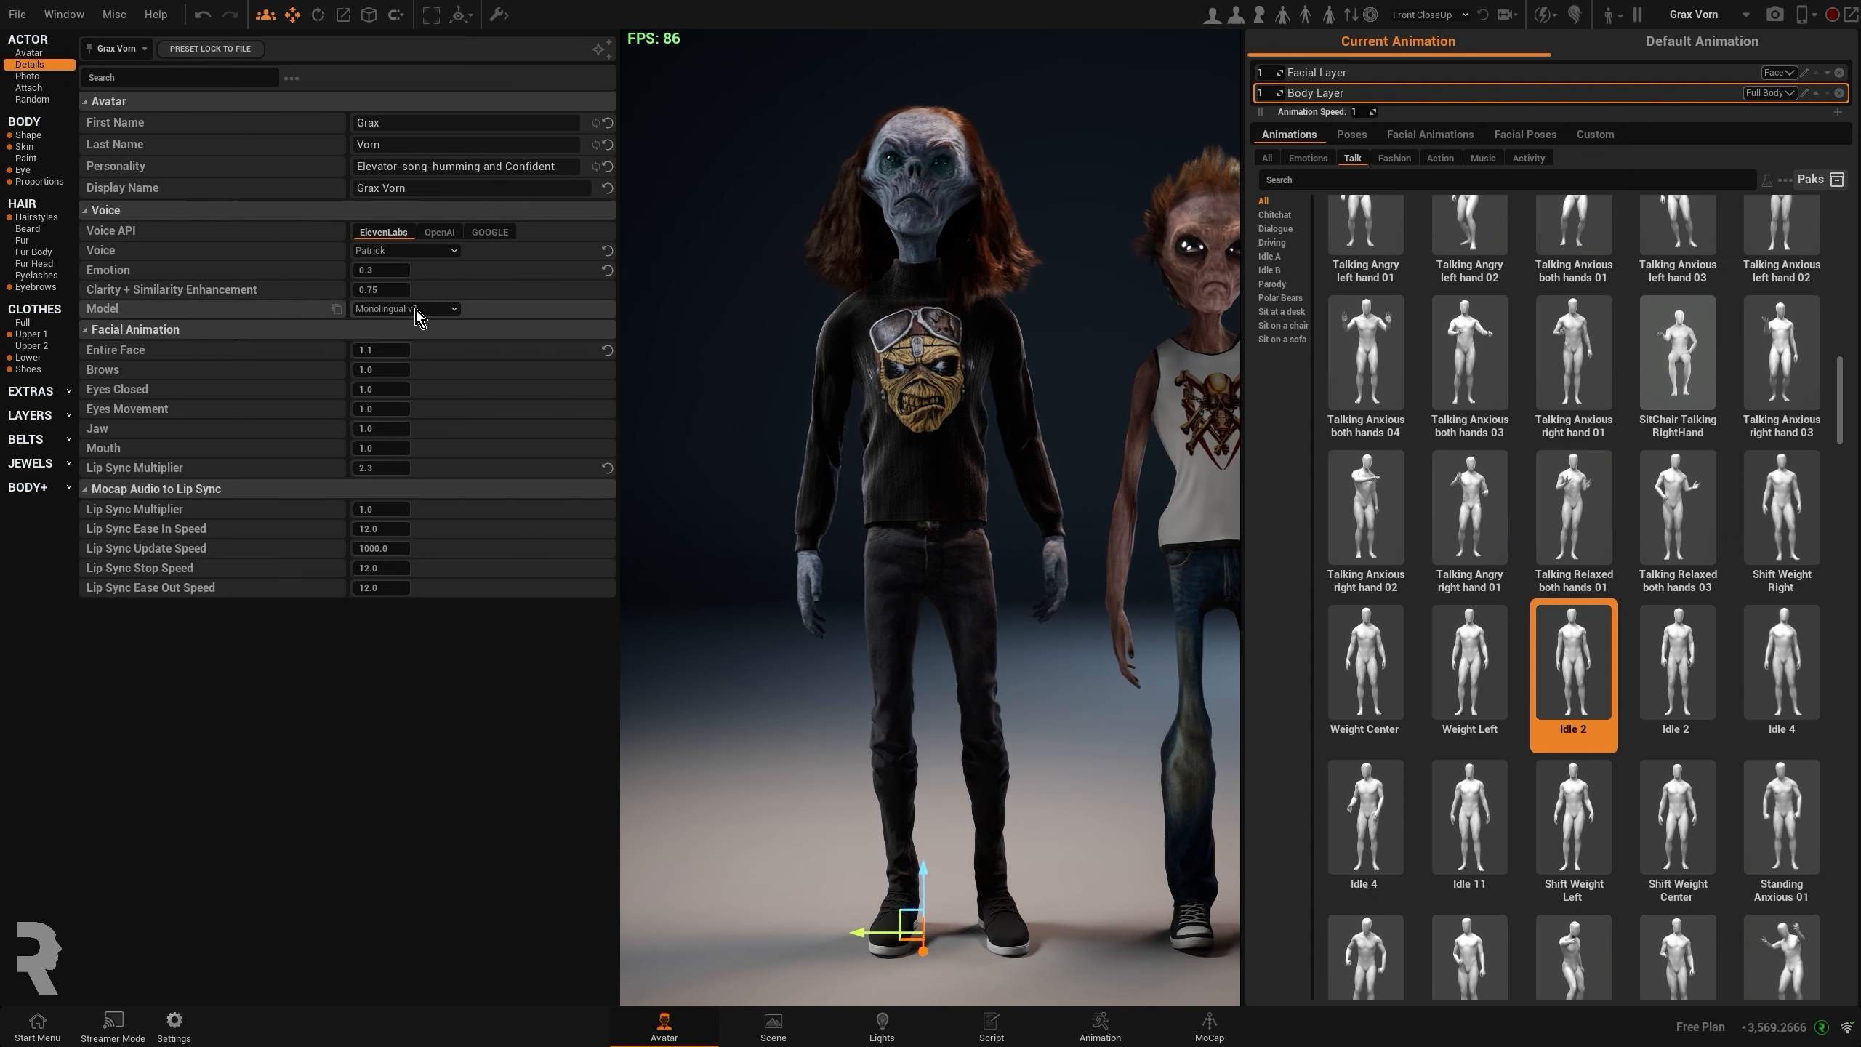
pyautogui.click(424, 310)
pyautogui.click(399, 356)
# - Switch to the browser and copy the introductory paragraphs of the Iron Maiden Wikipedia article
pyautogui.hotkey('alt', 'Tab')
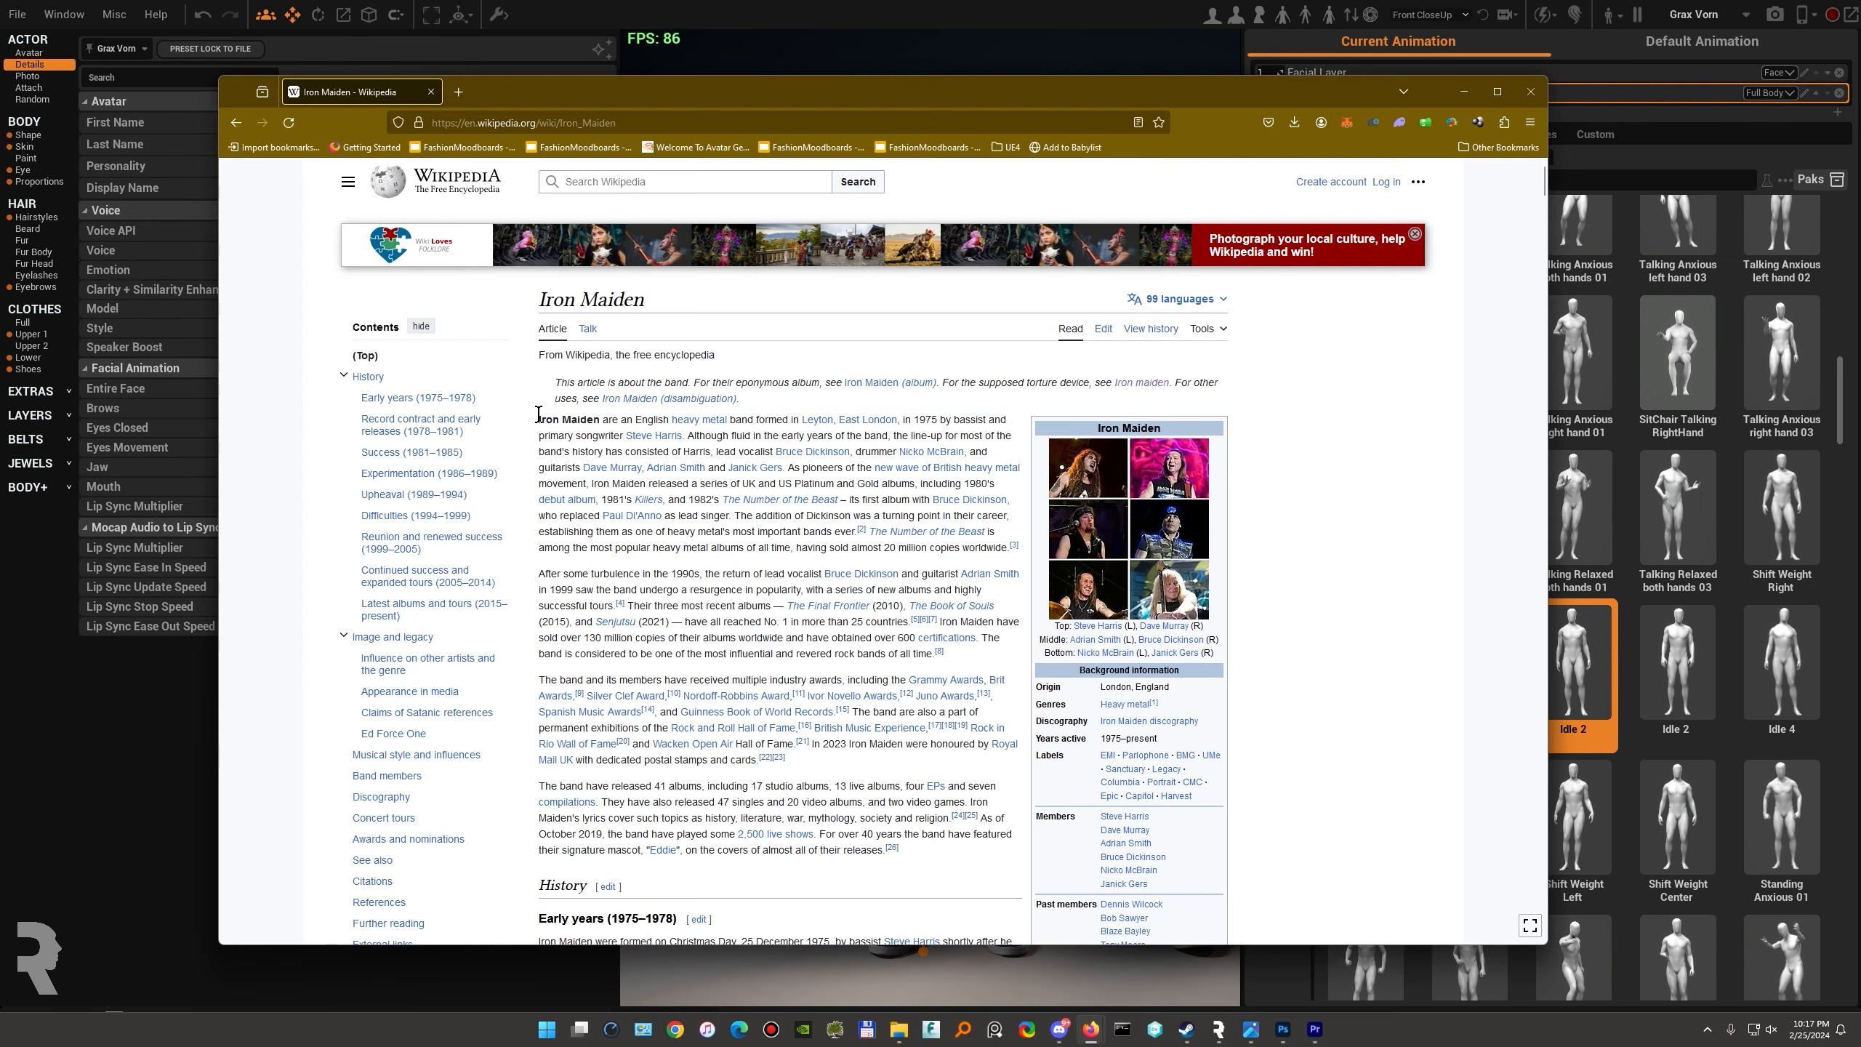
pyautogui.moveTo(539, 419); pyautogui.dragTo(916, 859)
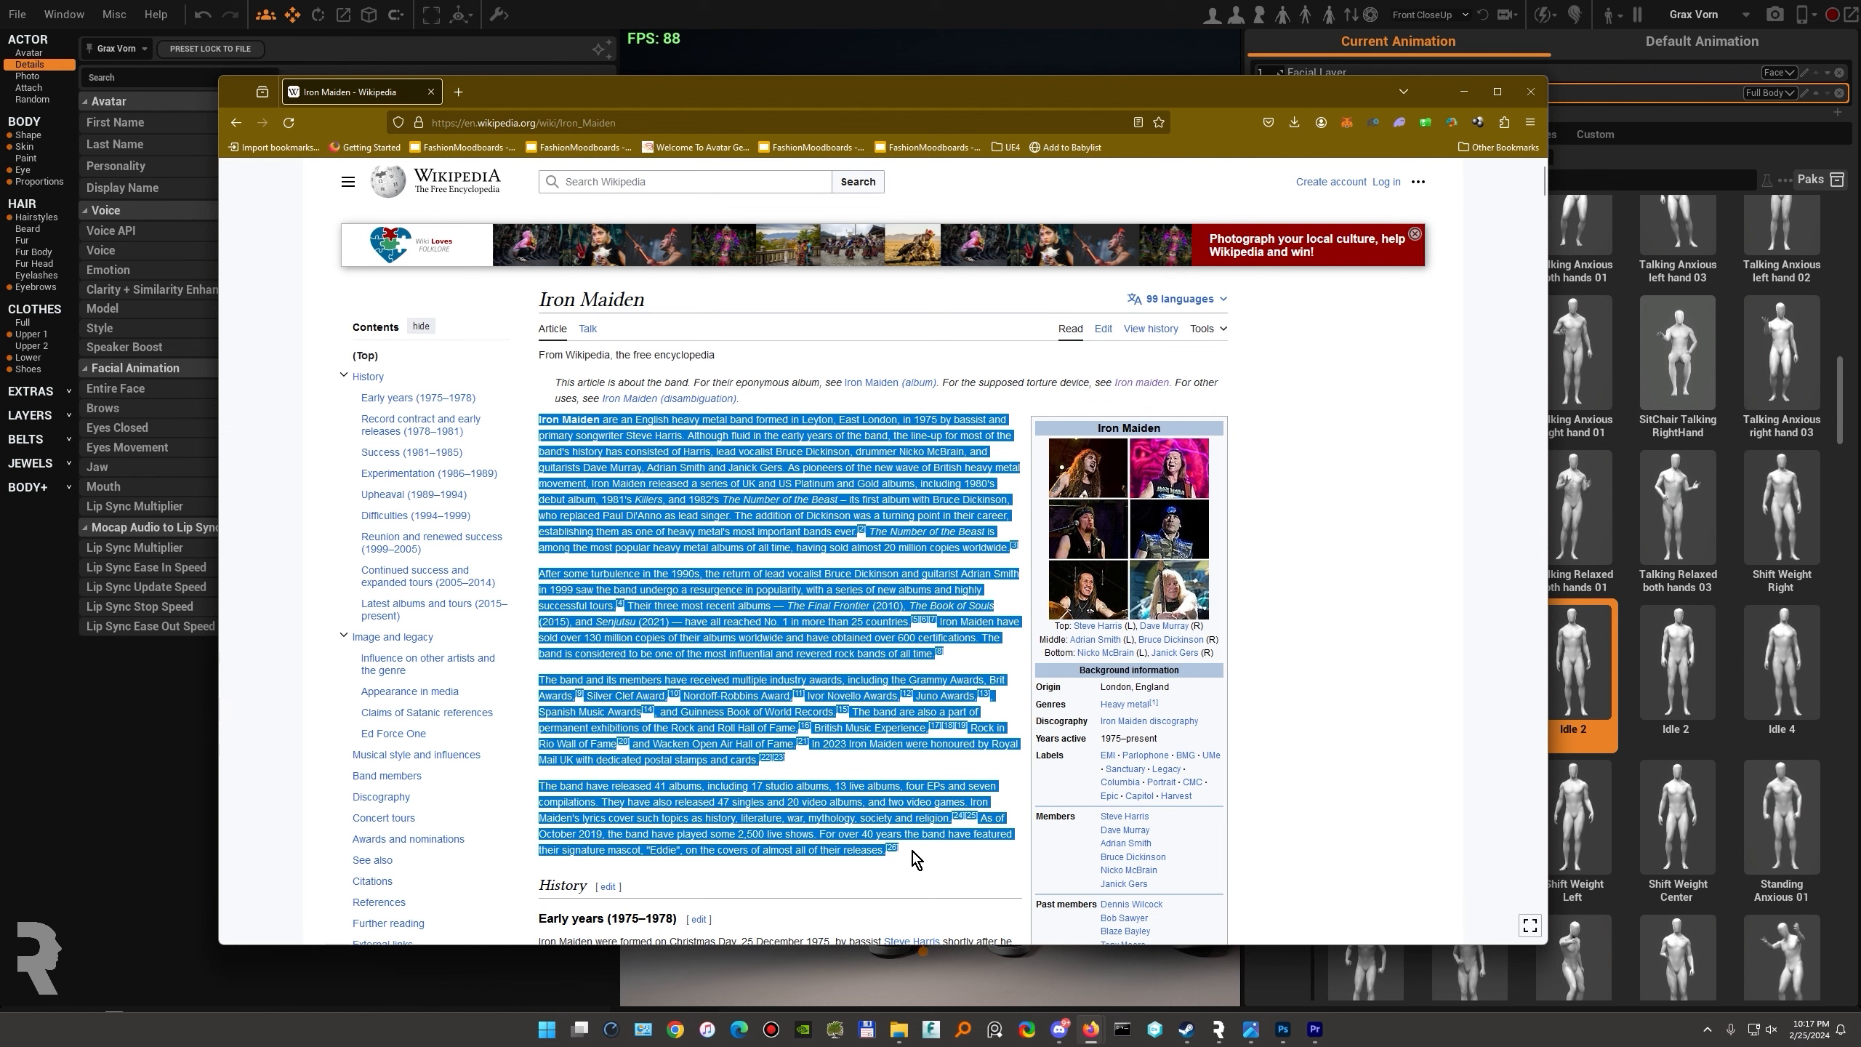
pyautogui.click(543, 54)
# - Replace Grax Vorn's personality with "Iron Maiden fan. Britsih and loves the united kingdom." followed by the copied article text
pyautogui.doubleClick(439, 167)
pyautogui.hotkey('ctrl', 'a')
pyautogui.write('I')
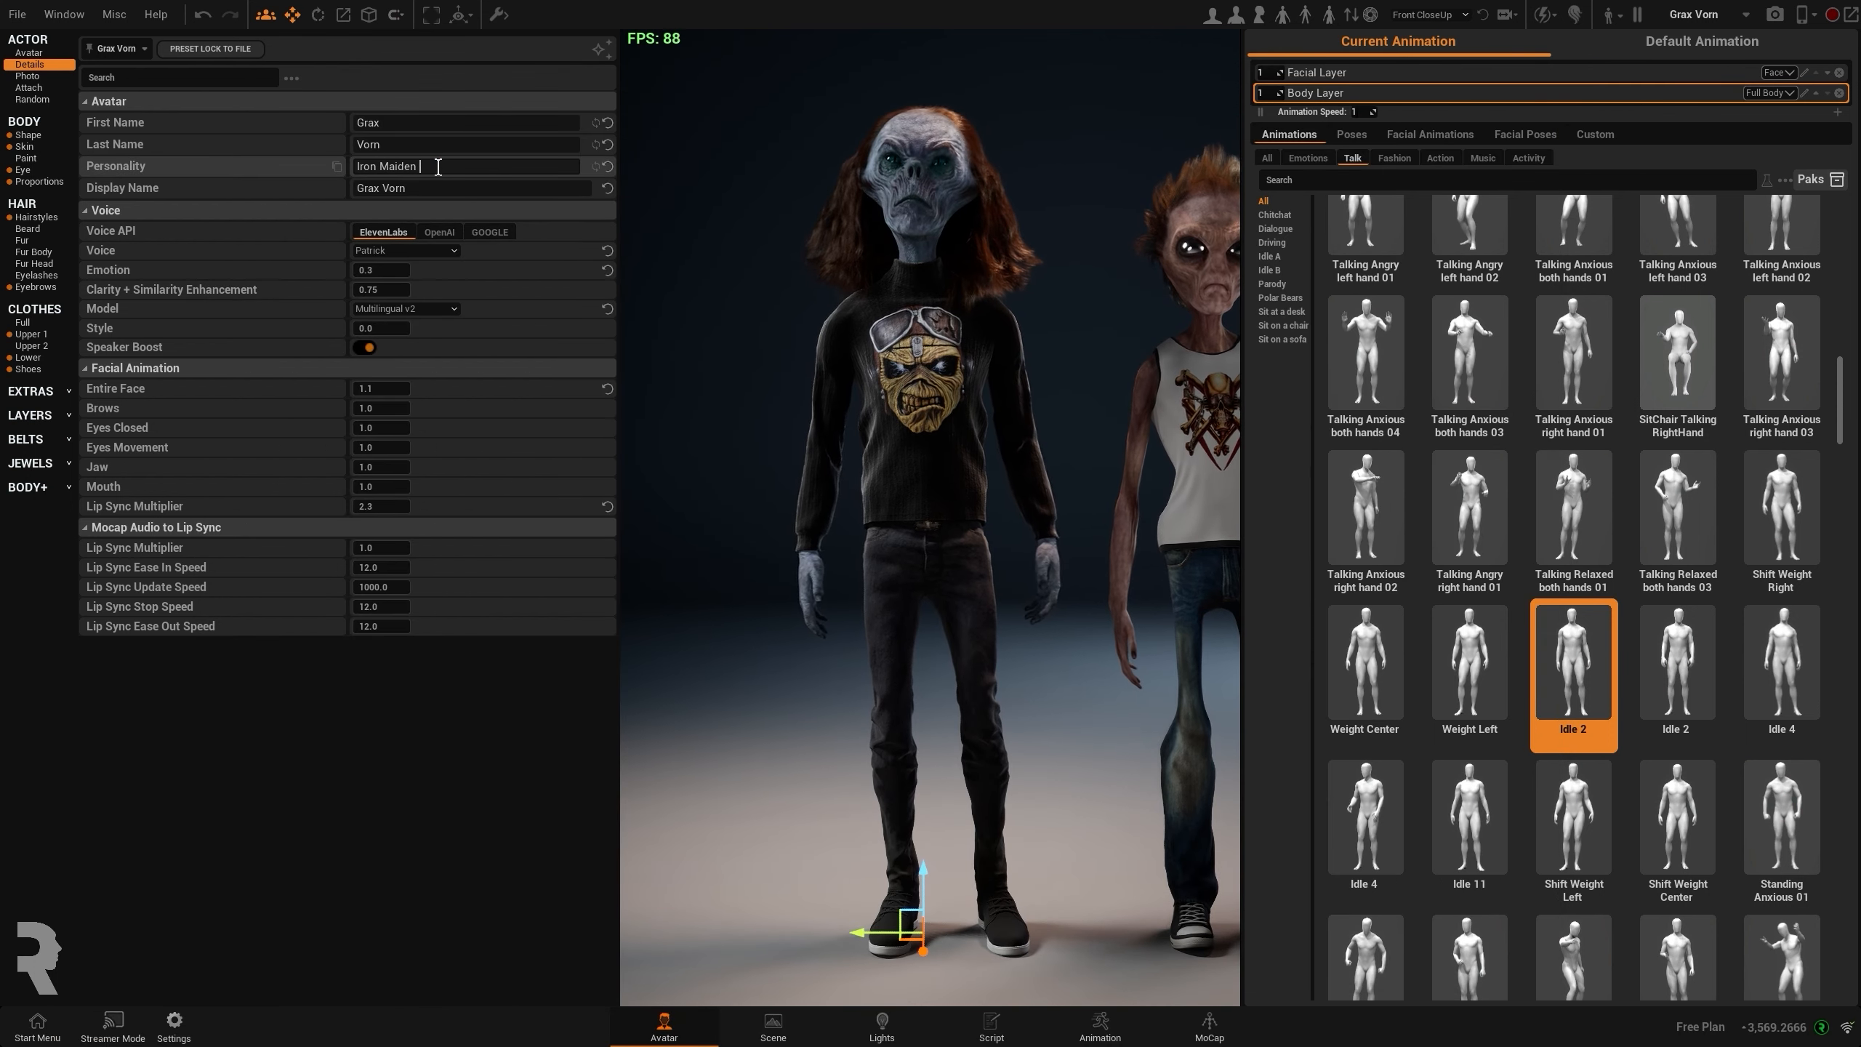
pyautogui.write('ron Maiden fan, Britsih and')
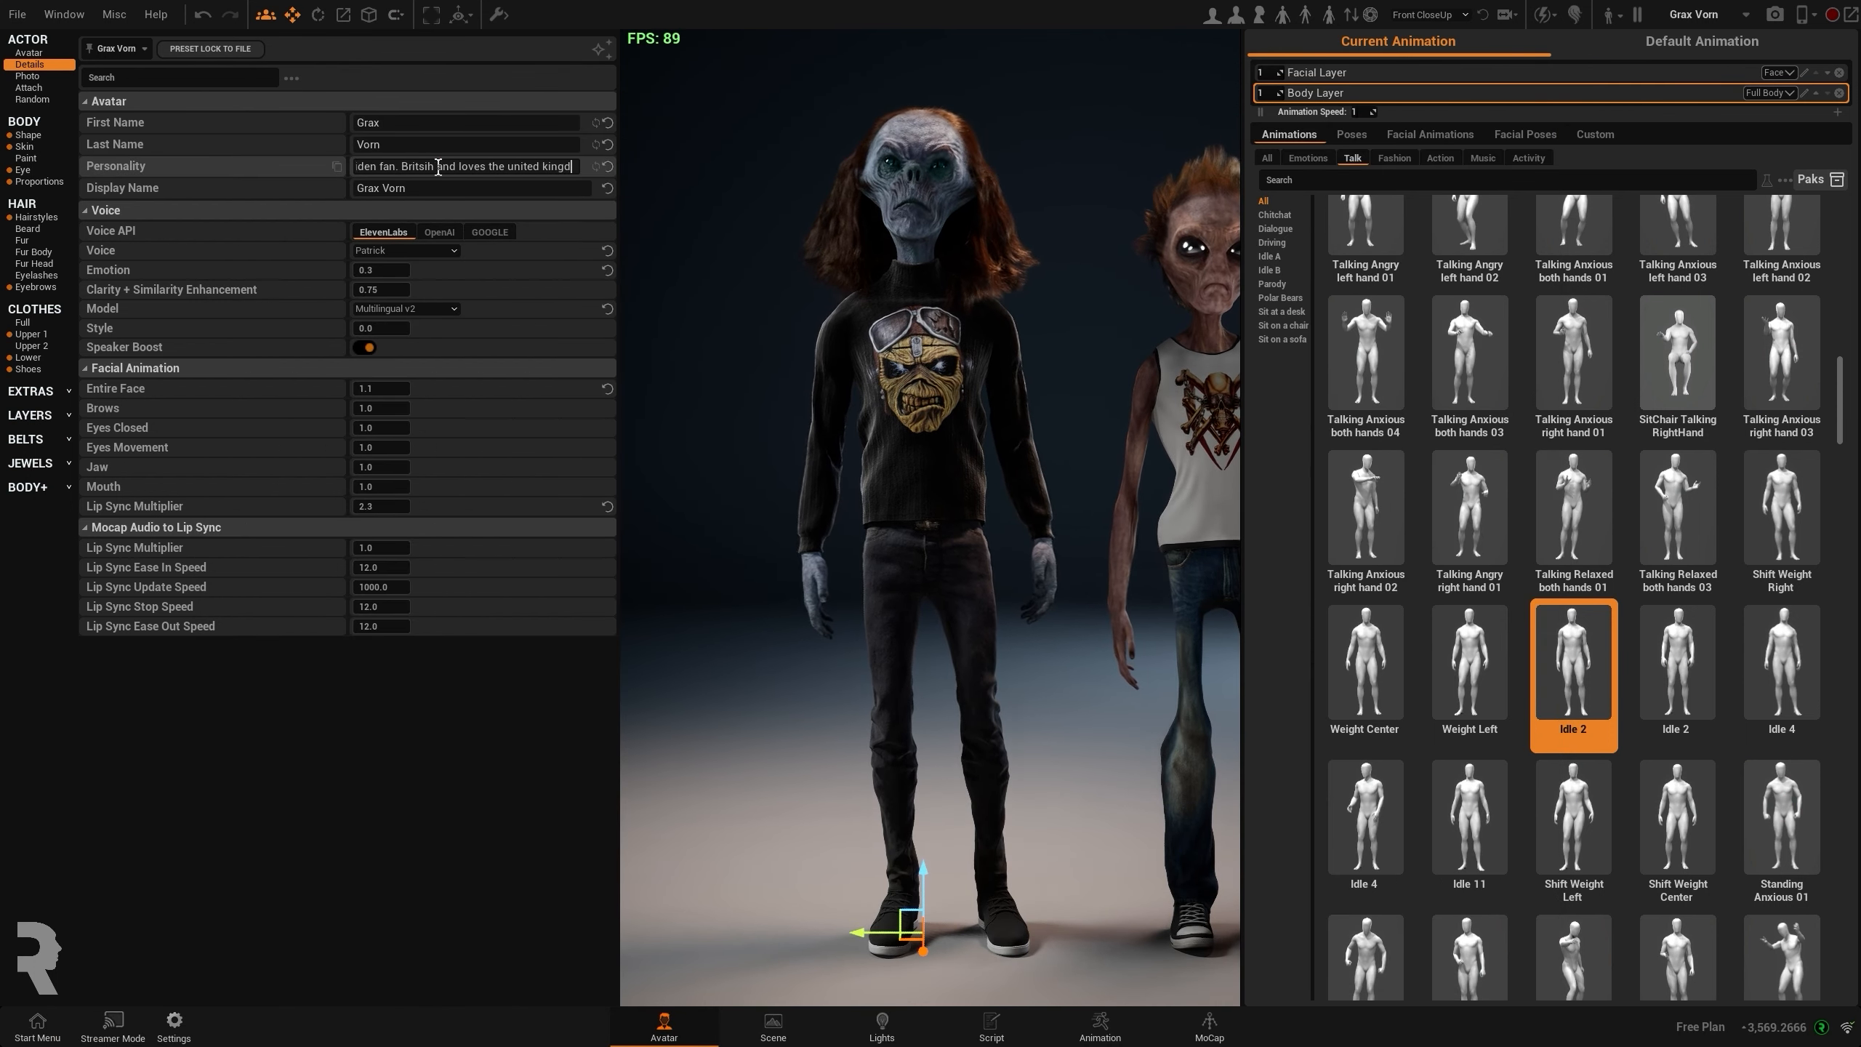
pyautogui.write('om.')
pyautogui.hotkey('ctrl', 'v')
# - Review the Patrick entry among Grax Vorn's voices and view both avatars side by side
pyautogui.click(397, 250)
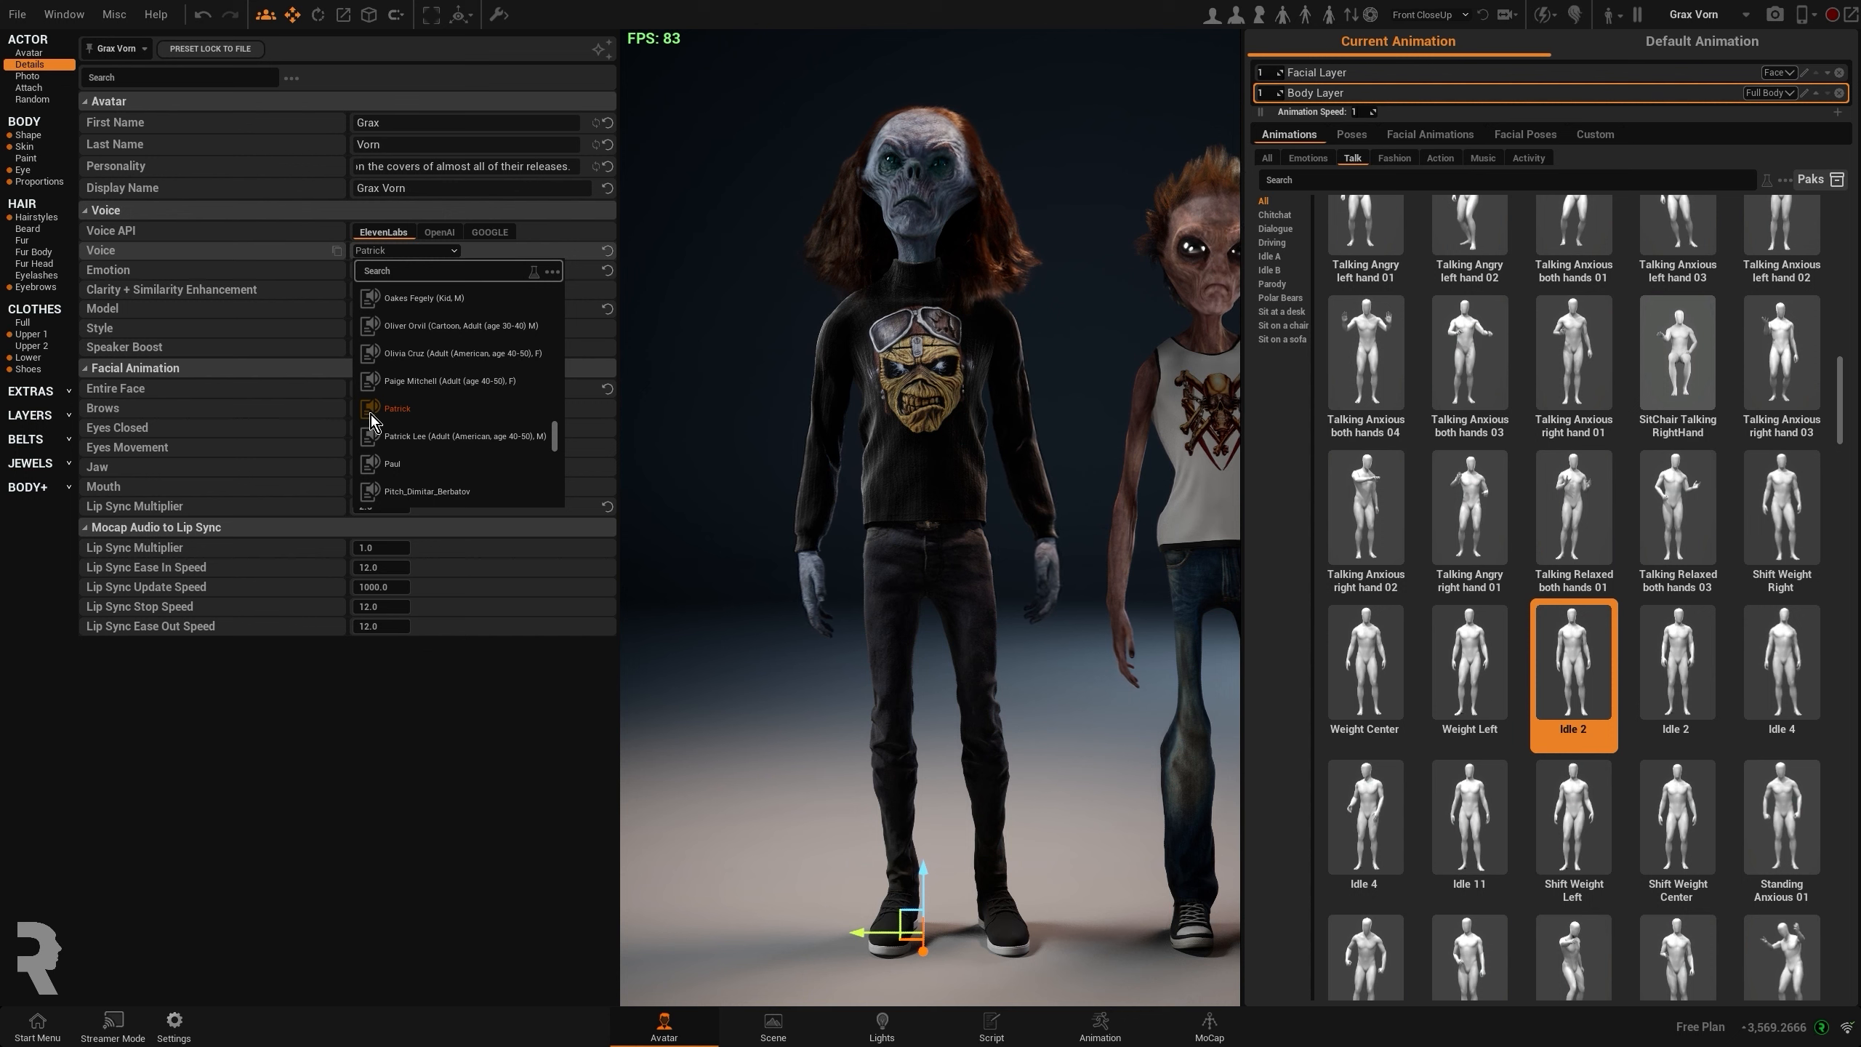
pyautogui.click(912, 444)
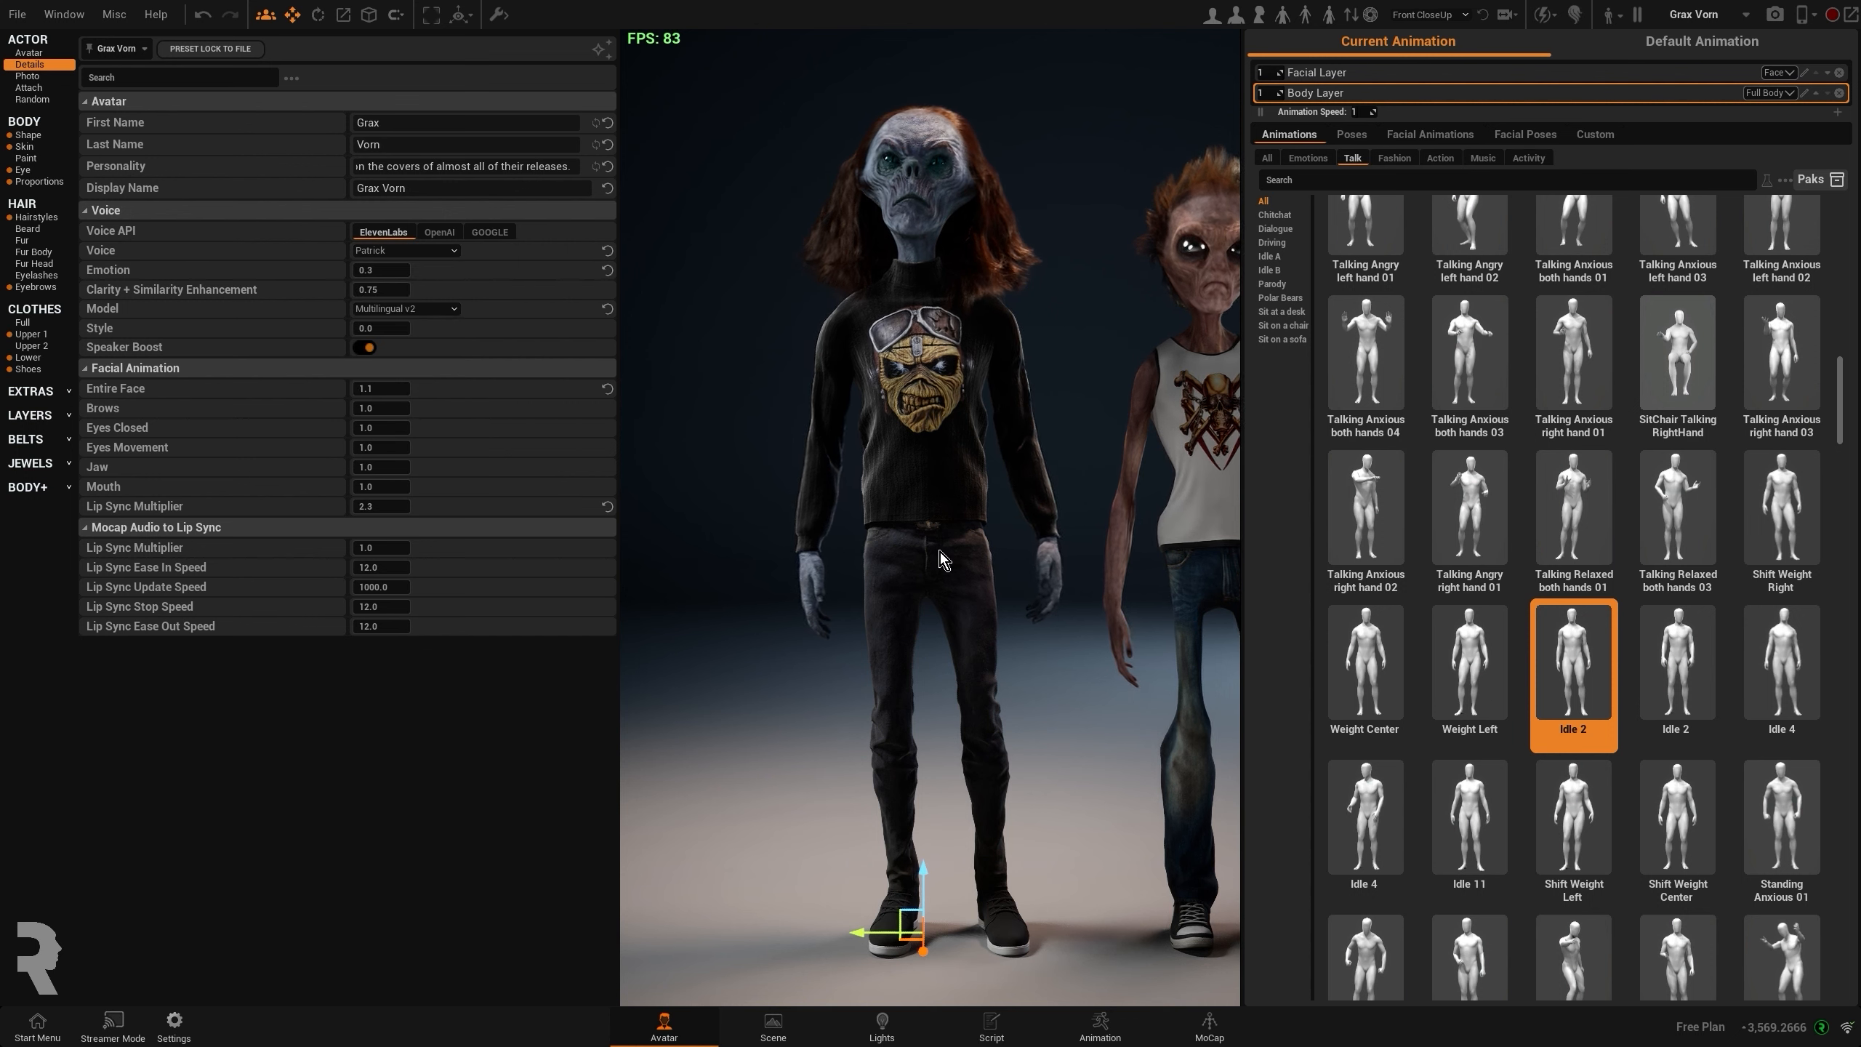
pyautogui.scroll(-4, 940, 550)
pyautogui.moveTo(1008, 770); pyautogui.dragTo(935, 767, button='middle')
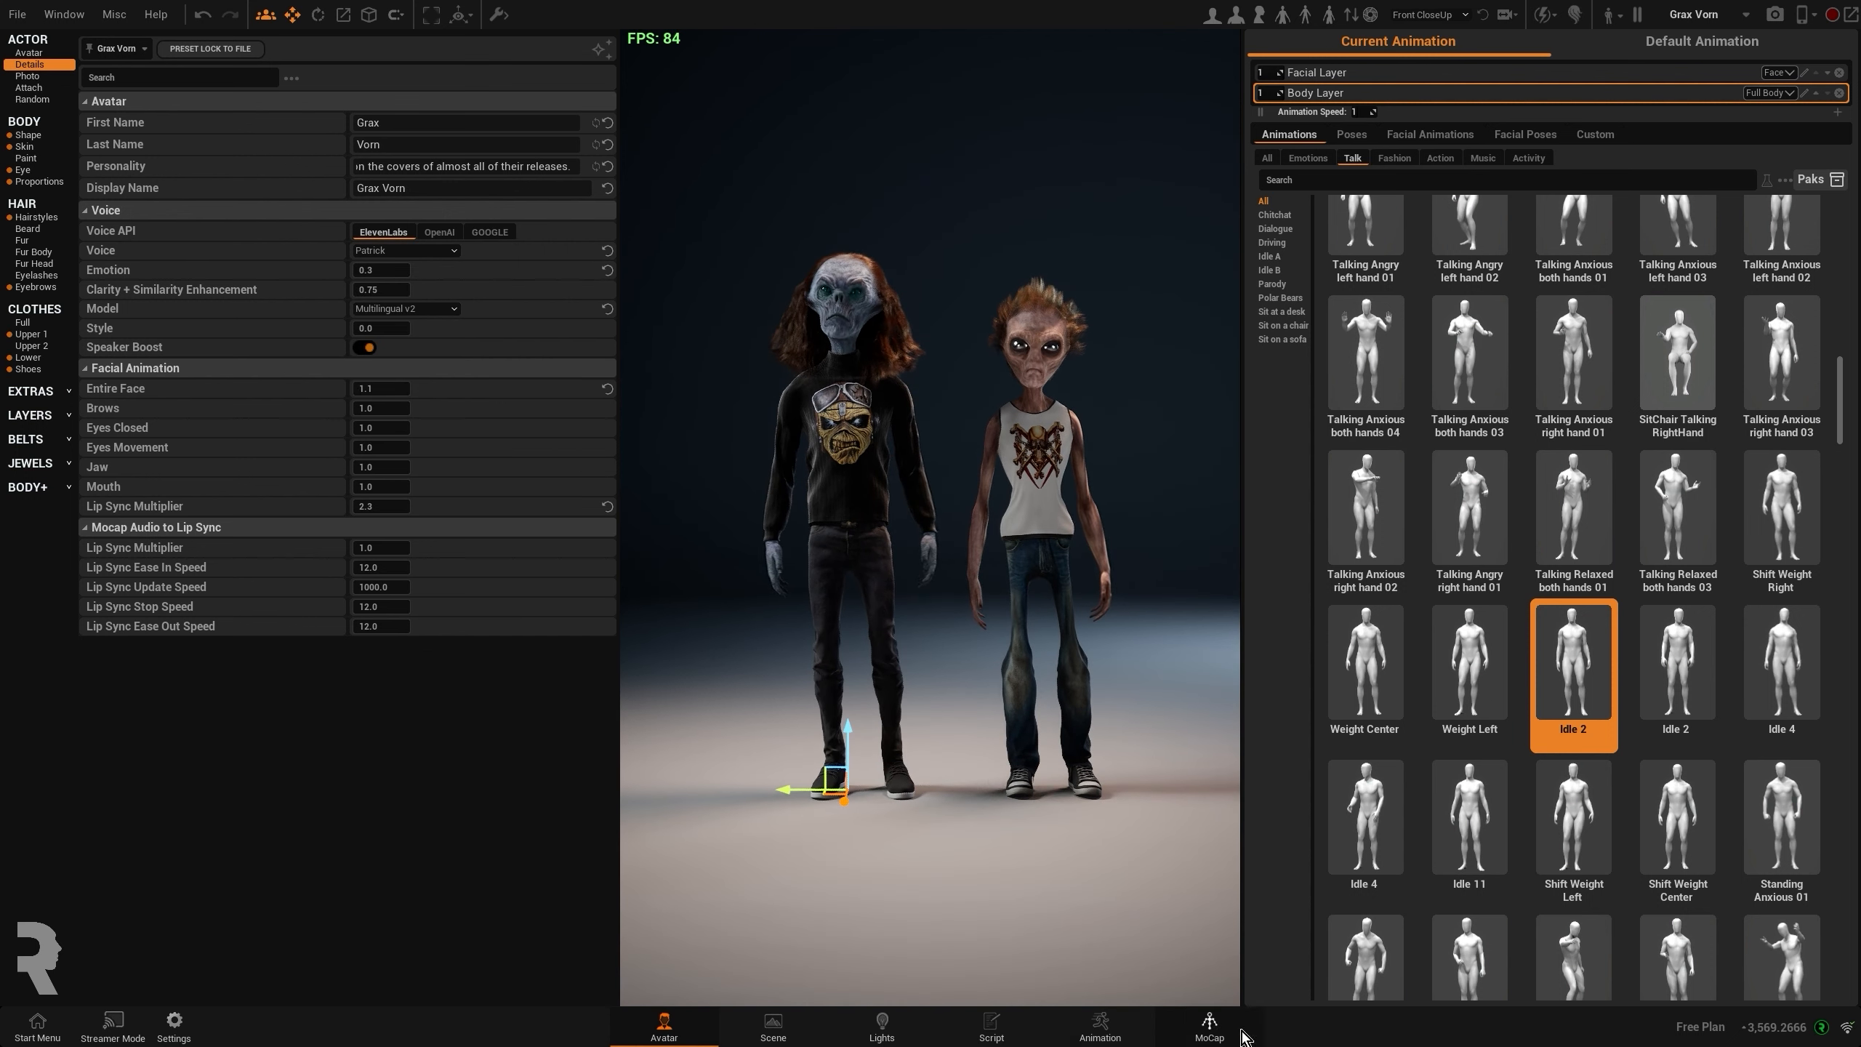
# - Stage the script scene with the 2 Stand layout, using Grax and Zex as its actors
pyautogui.click(1025, 1035)
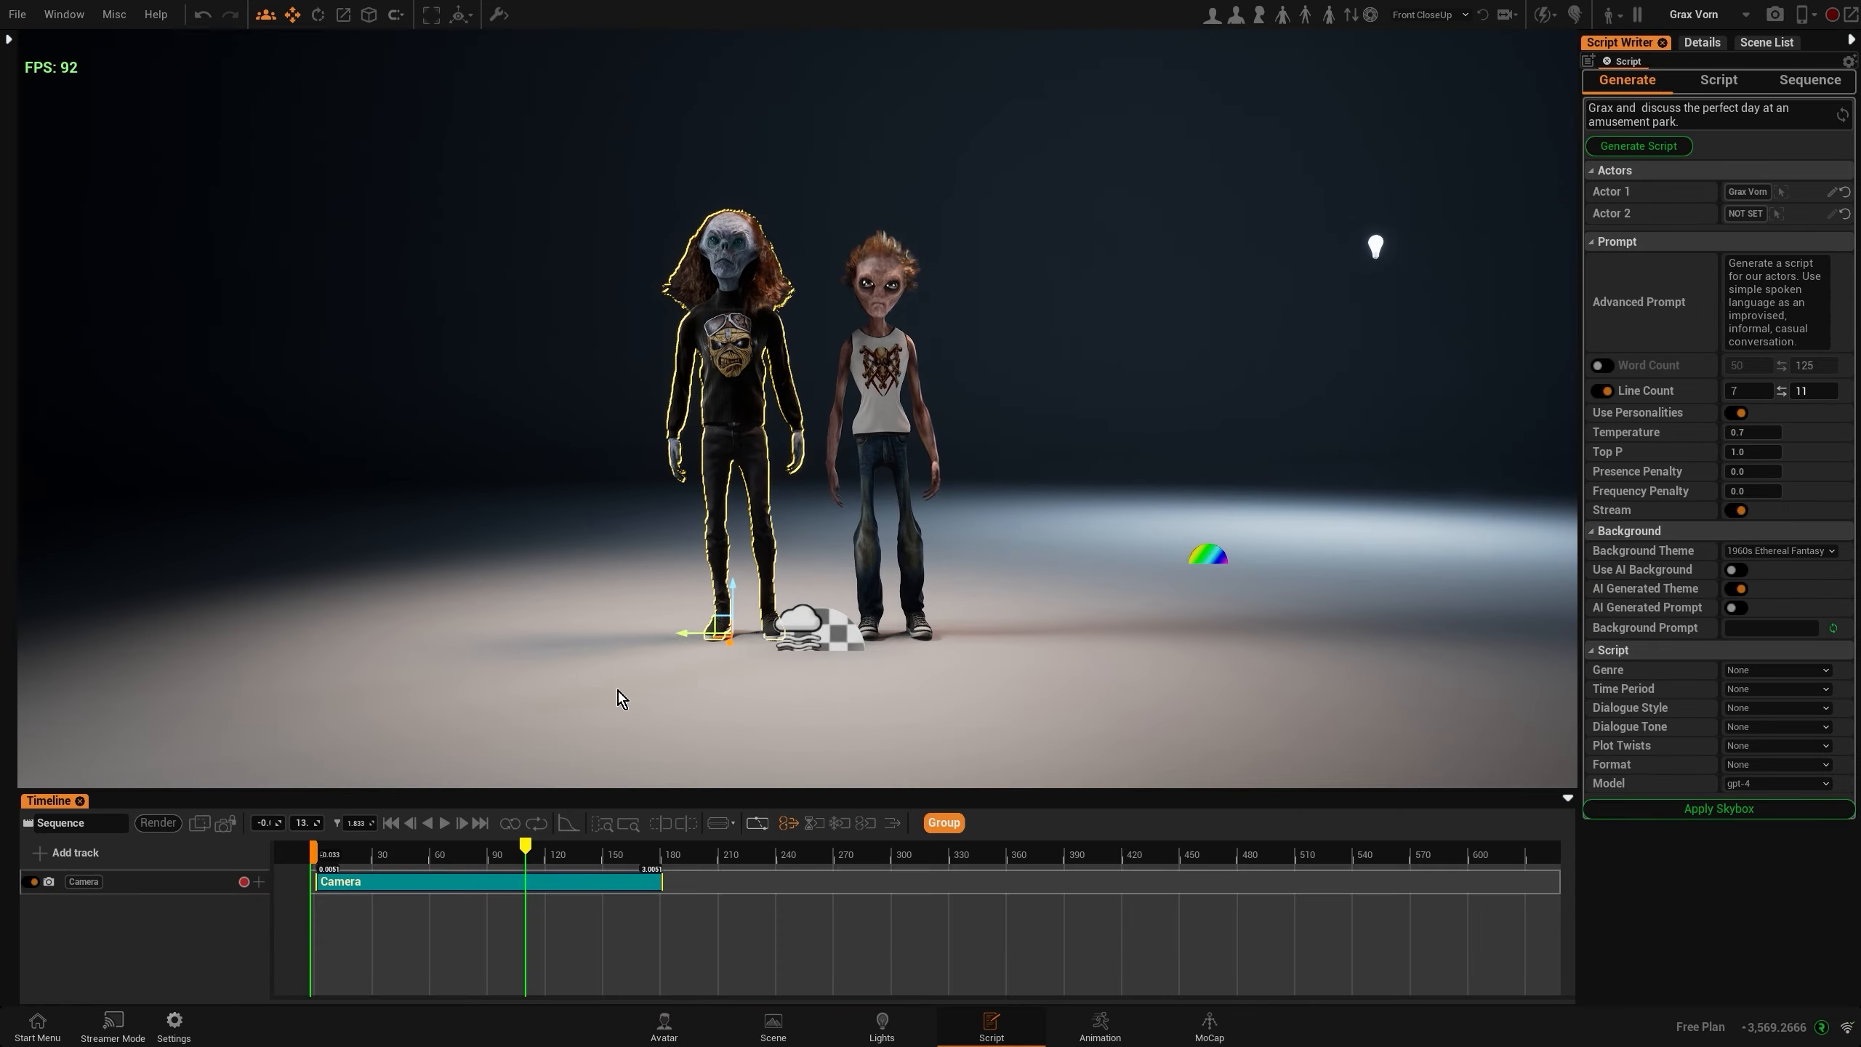
pyautogui.click(1841, 114)
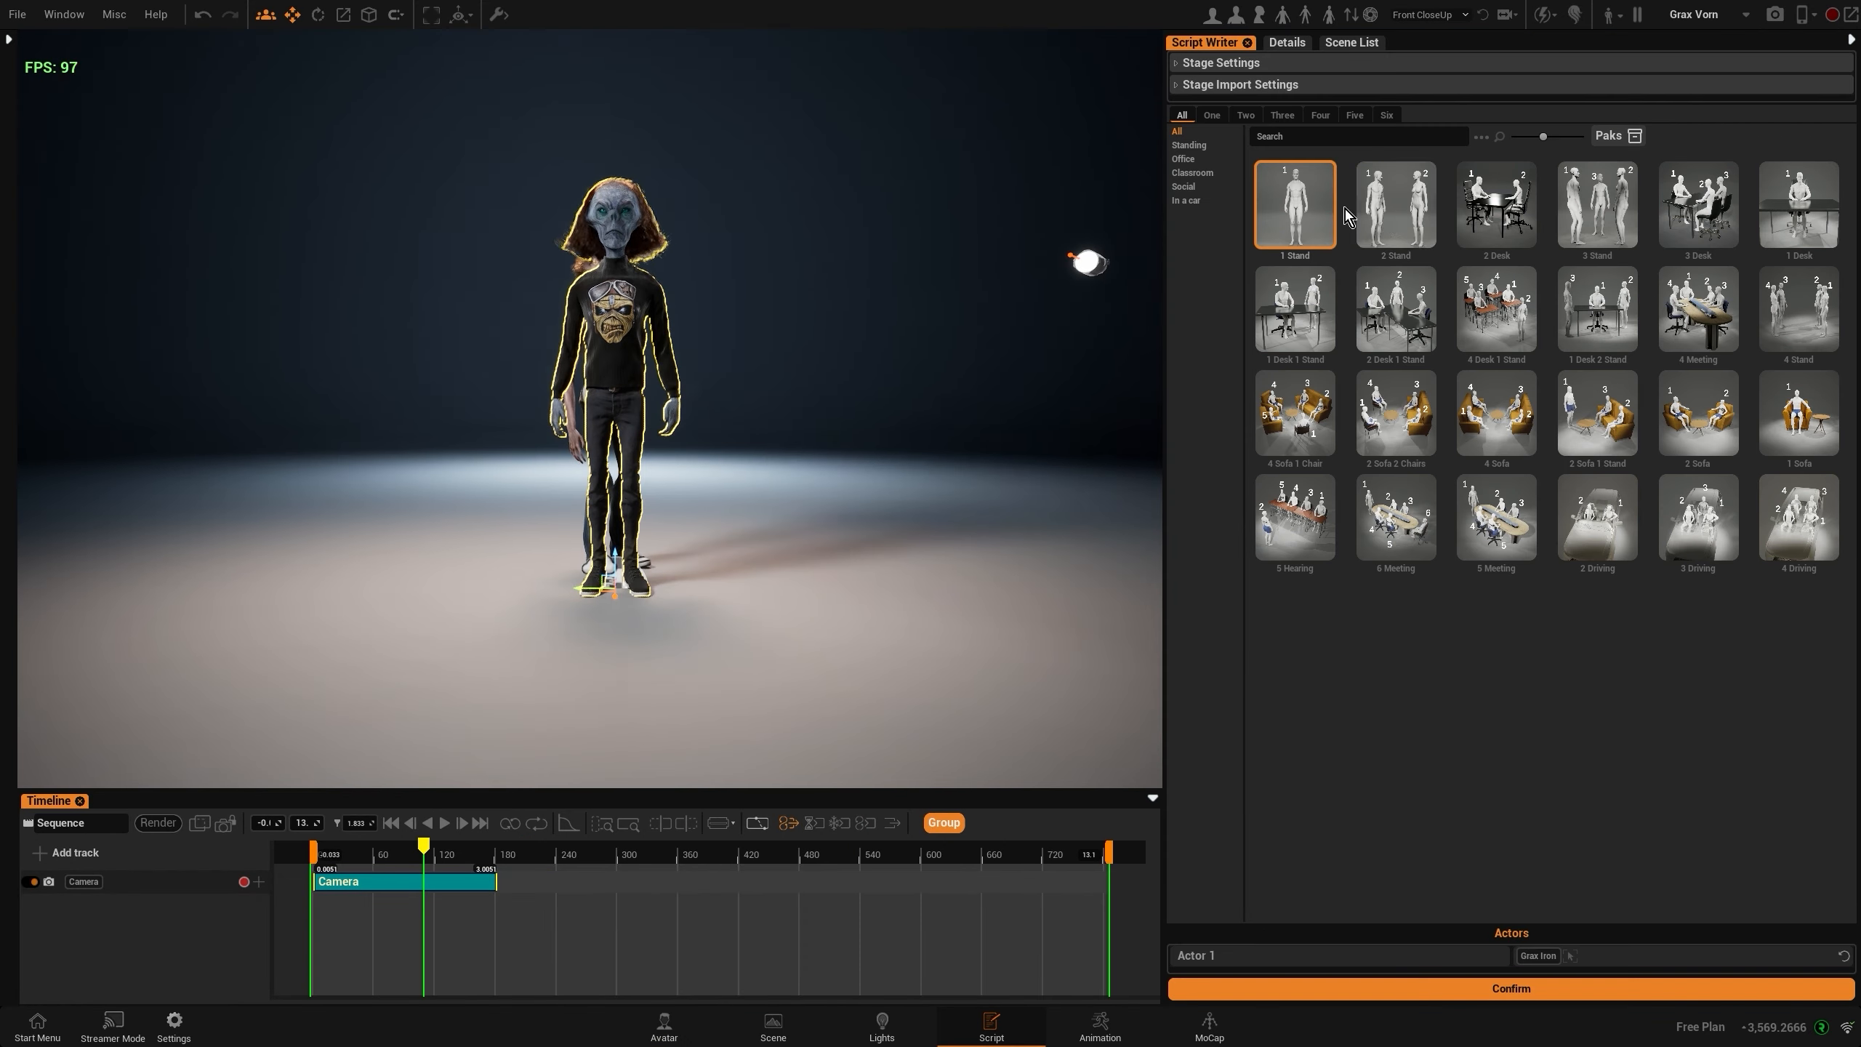
pyautogui.click(1394, 211)
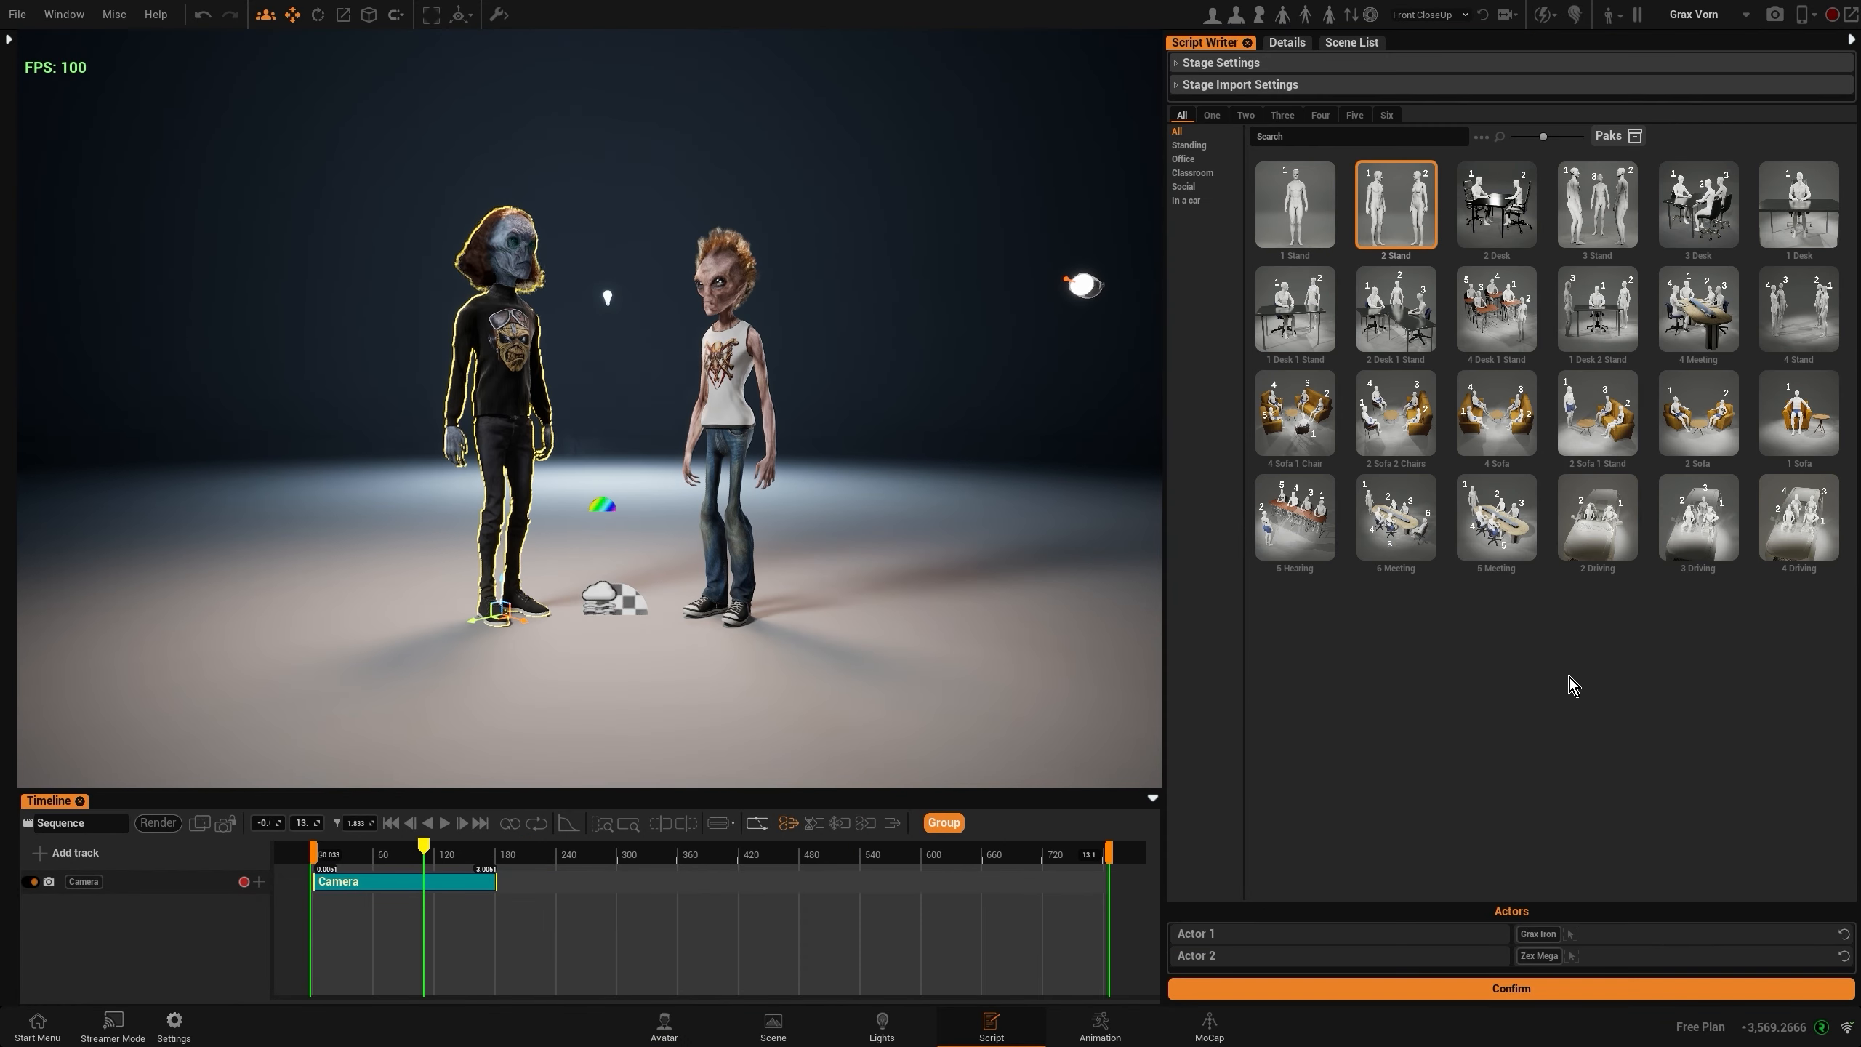
pyautogui.click(1513, 988)
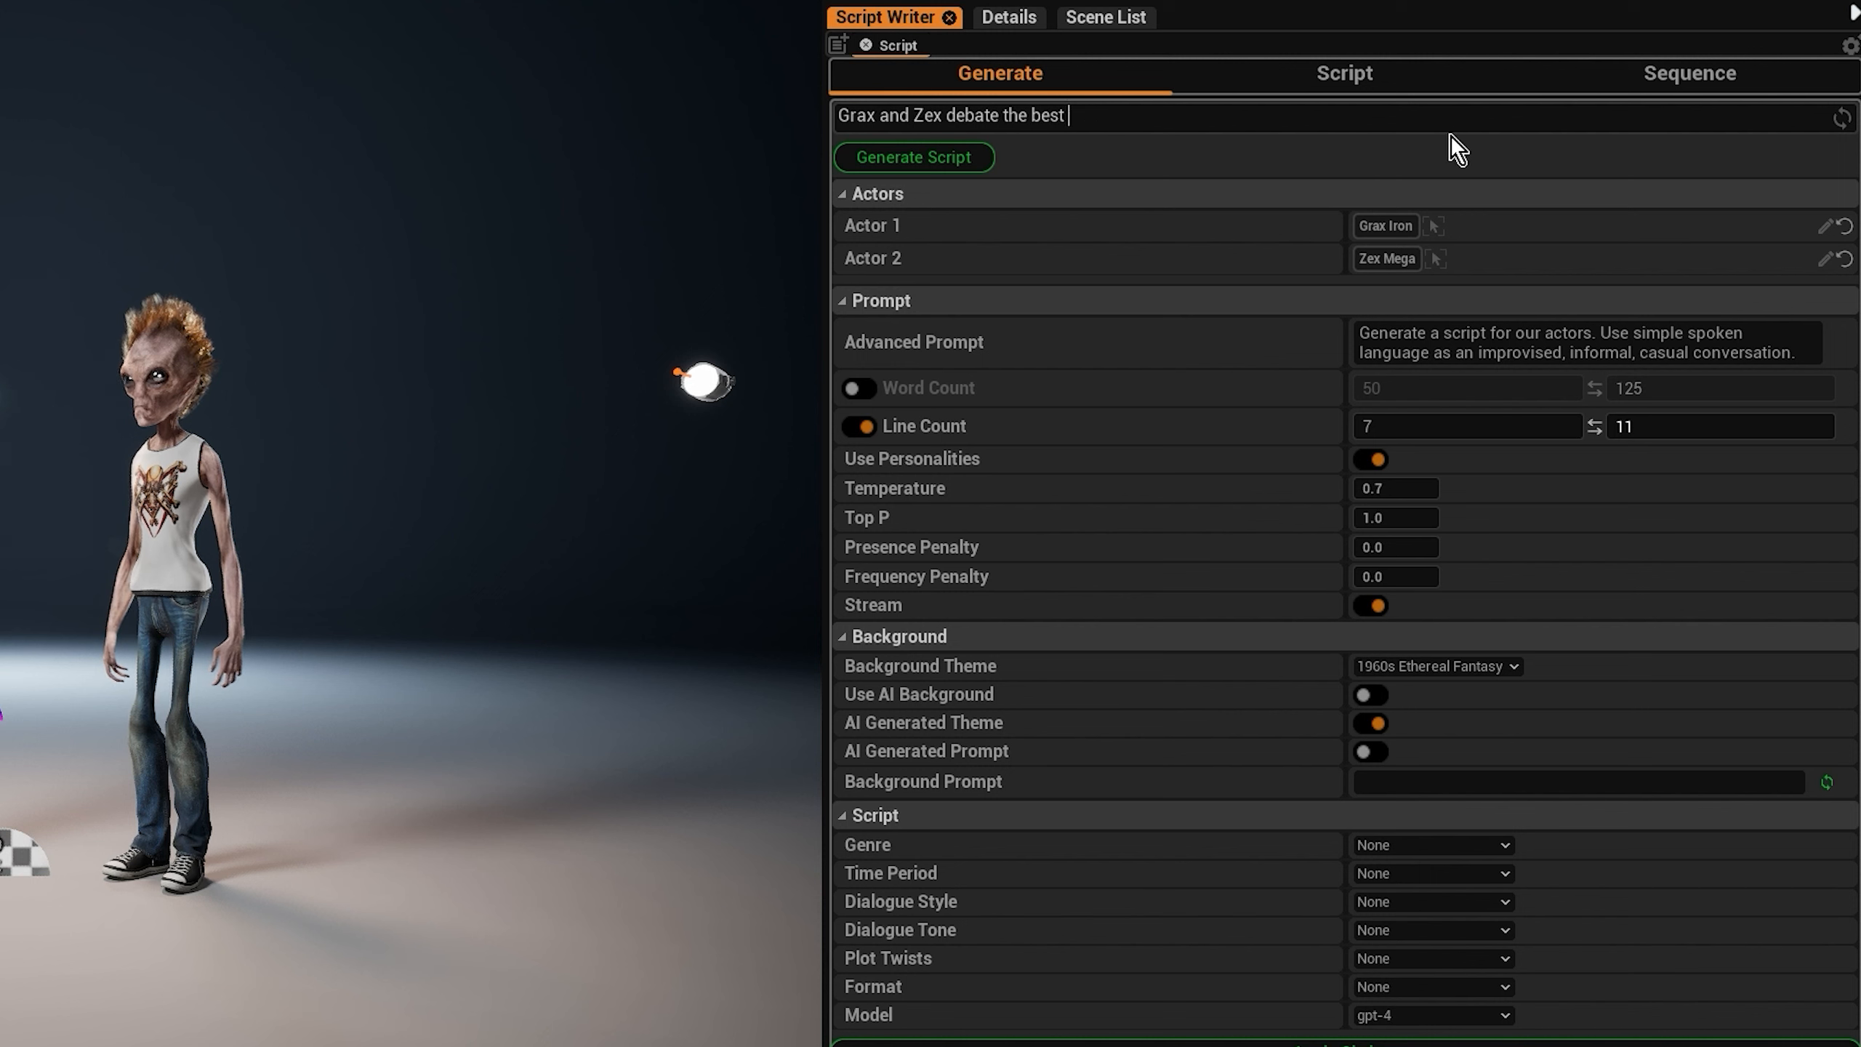
# - Set the script prompt to "Grax and Zex debate the best metal bands. They agree on the genre, but tell us why what band is better."
pyautogui.write('l bands. They')
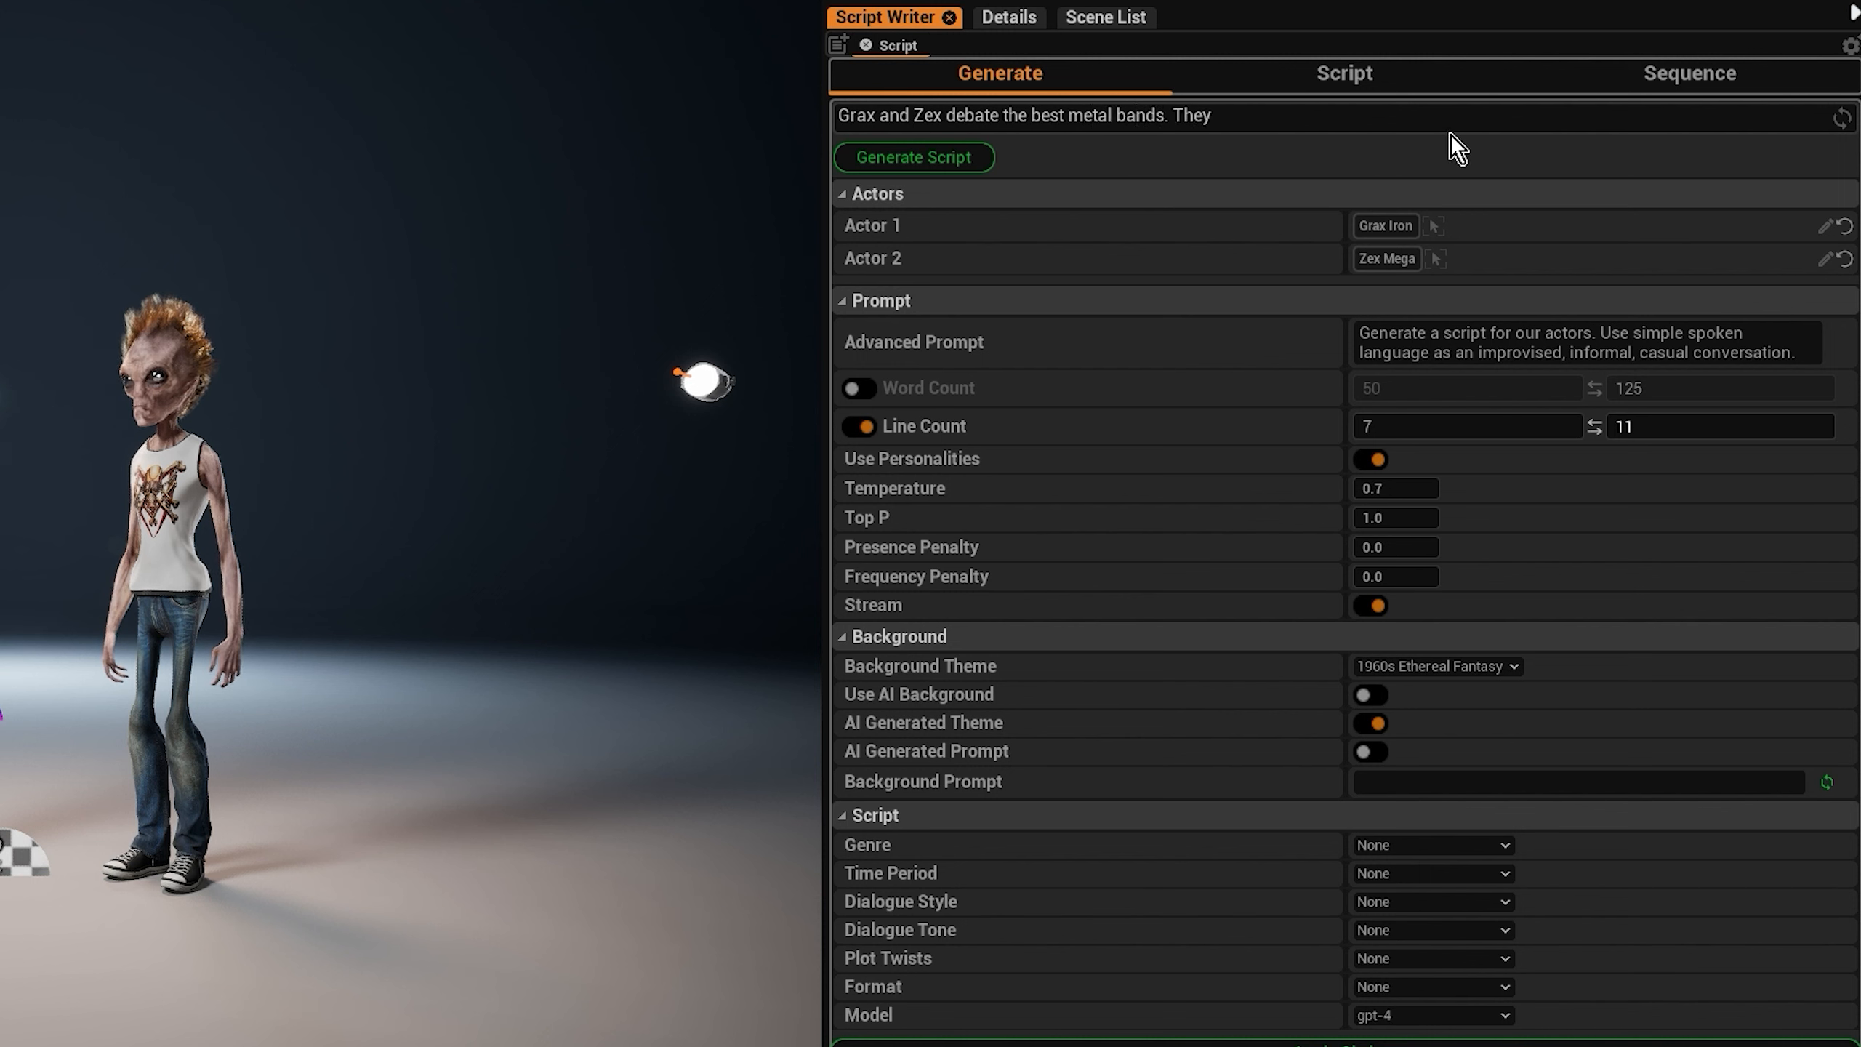
pyautogui.write(' agree on the genre, but te')
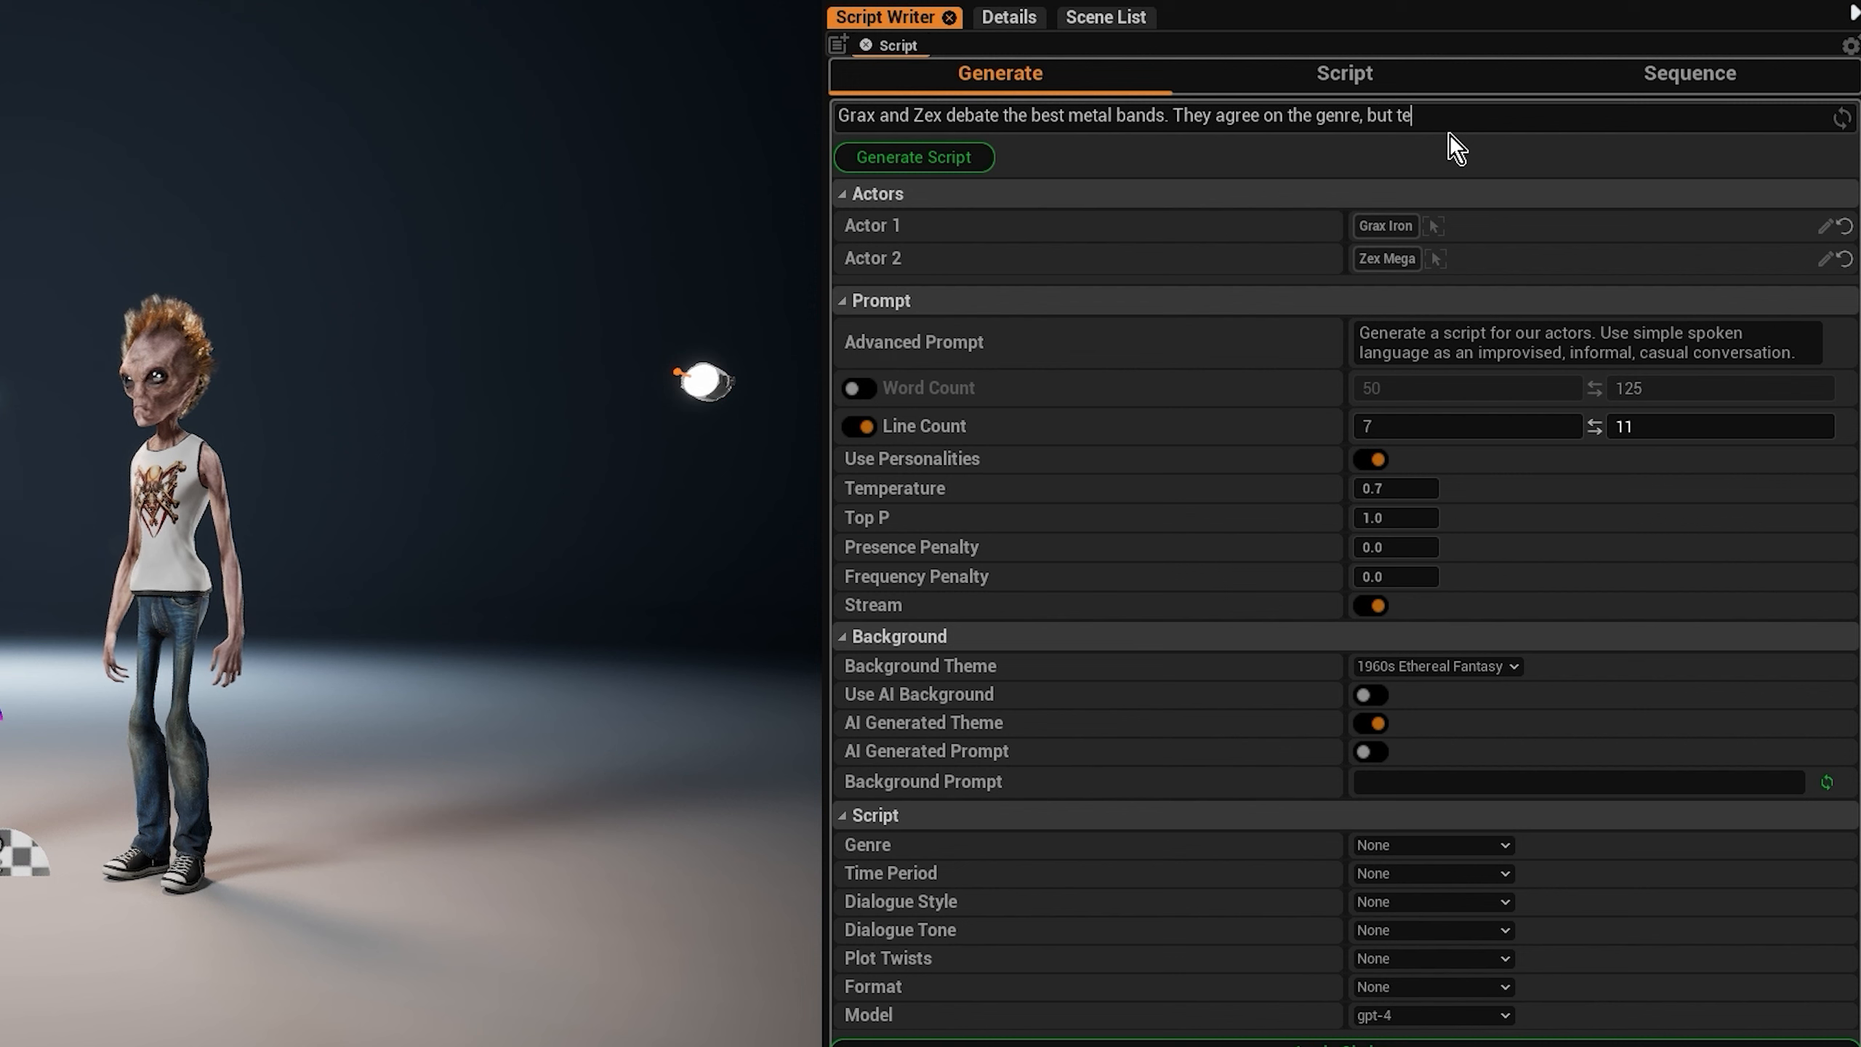
pyautogui.write('ll us why what band is better.')
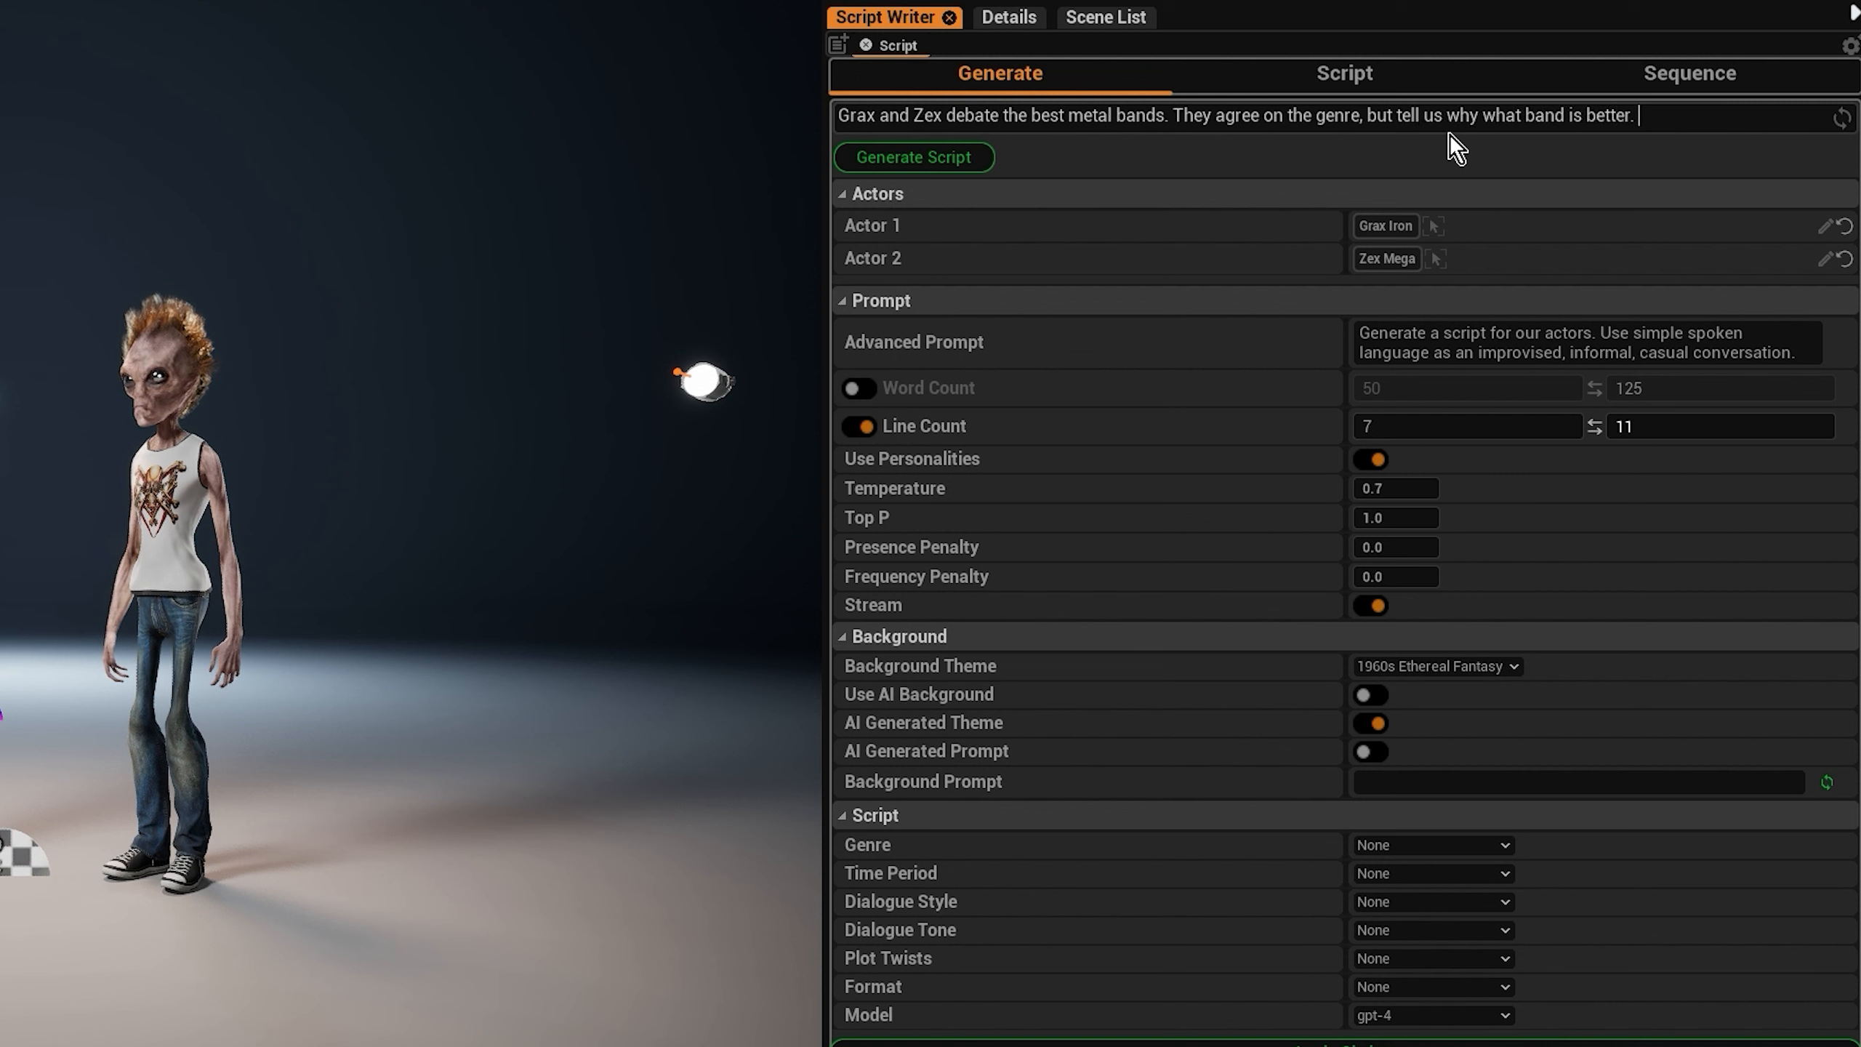
# - Set the script's maximum line count to 25, its genre to Comedy and its time period to Modern Day
pyautogui.moveTo(1653, 429); pyautogui.dragTo(1706, 429)
pyautogui.click(1459, 849)
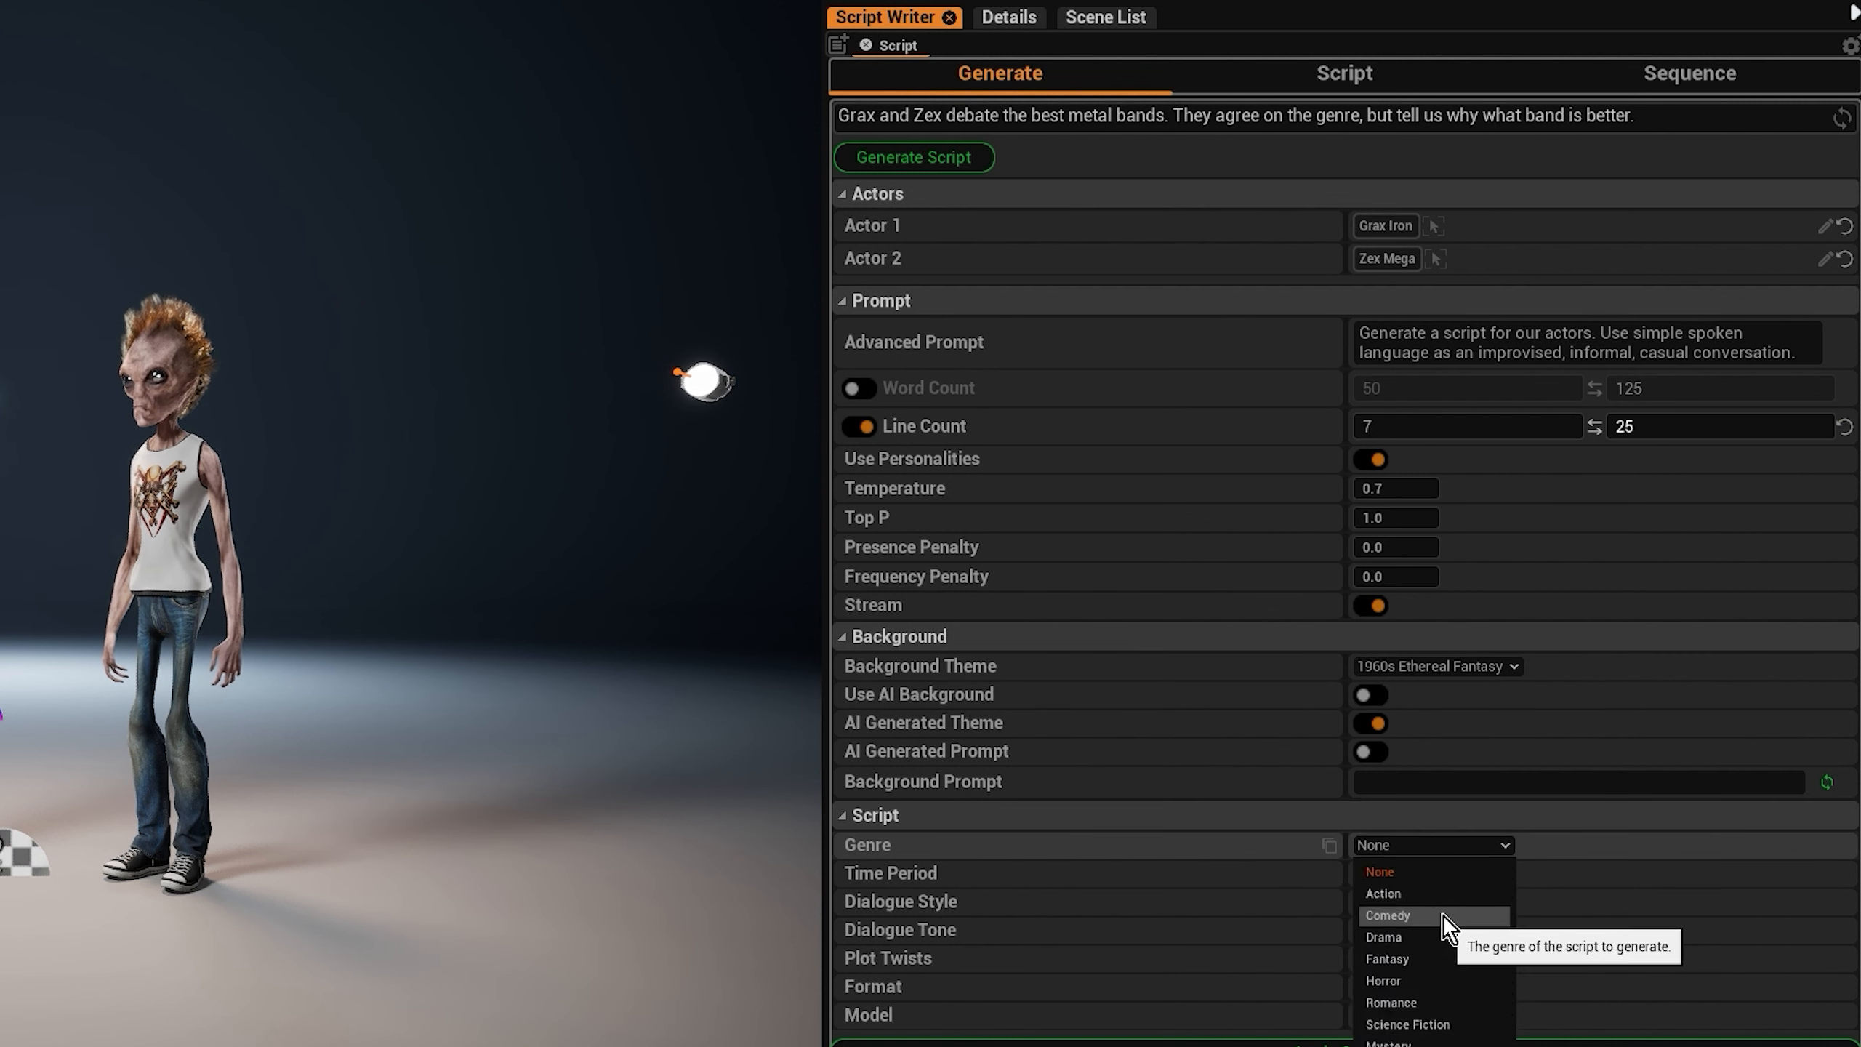
pyautogui.click(1441, 915)
pyautogui.click(1402, 876)
pyautogui.click(1425, 1030)
# - Set the script's dialogue style to Witty Banter, dialogue tone to Dark and format to YouTube Video
pyautogui.click(1427, 902)
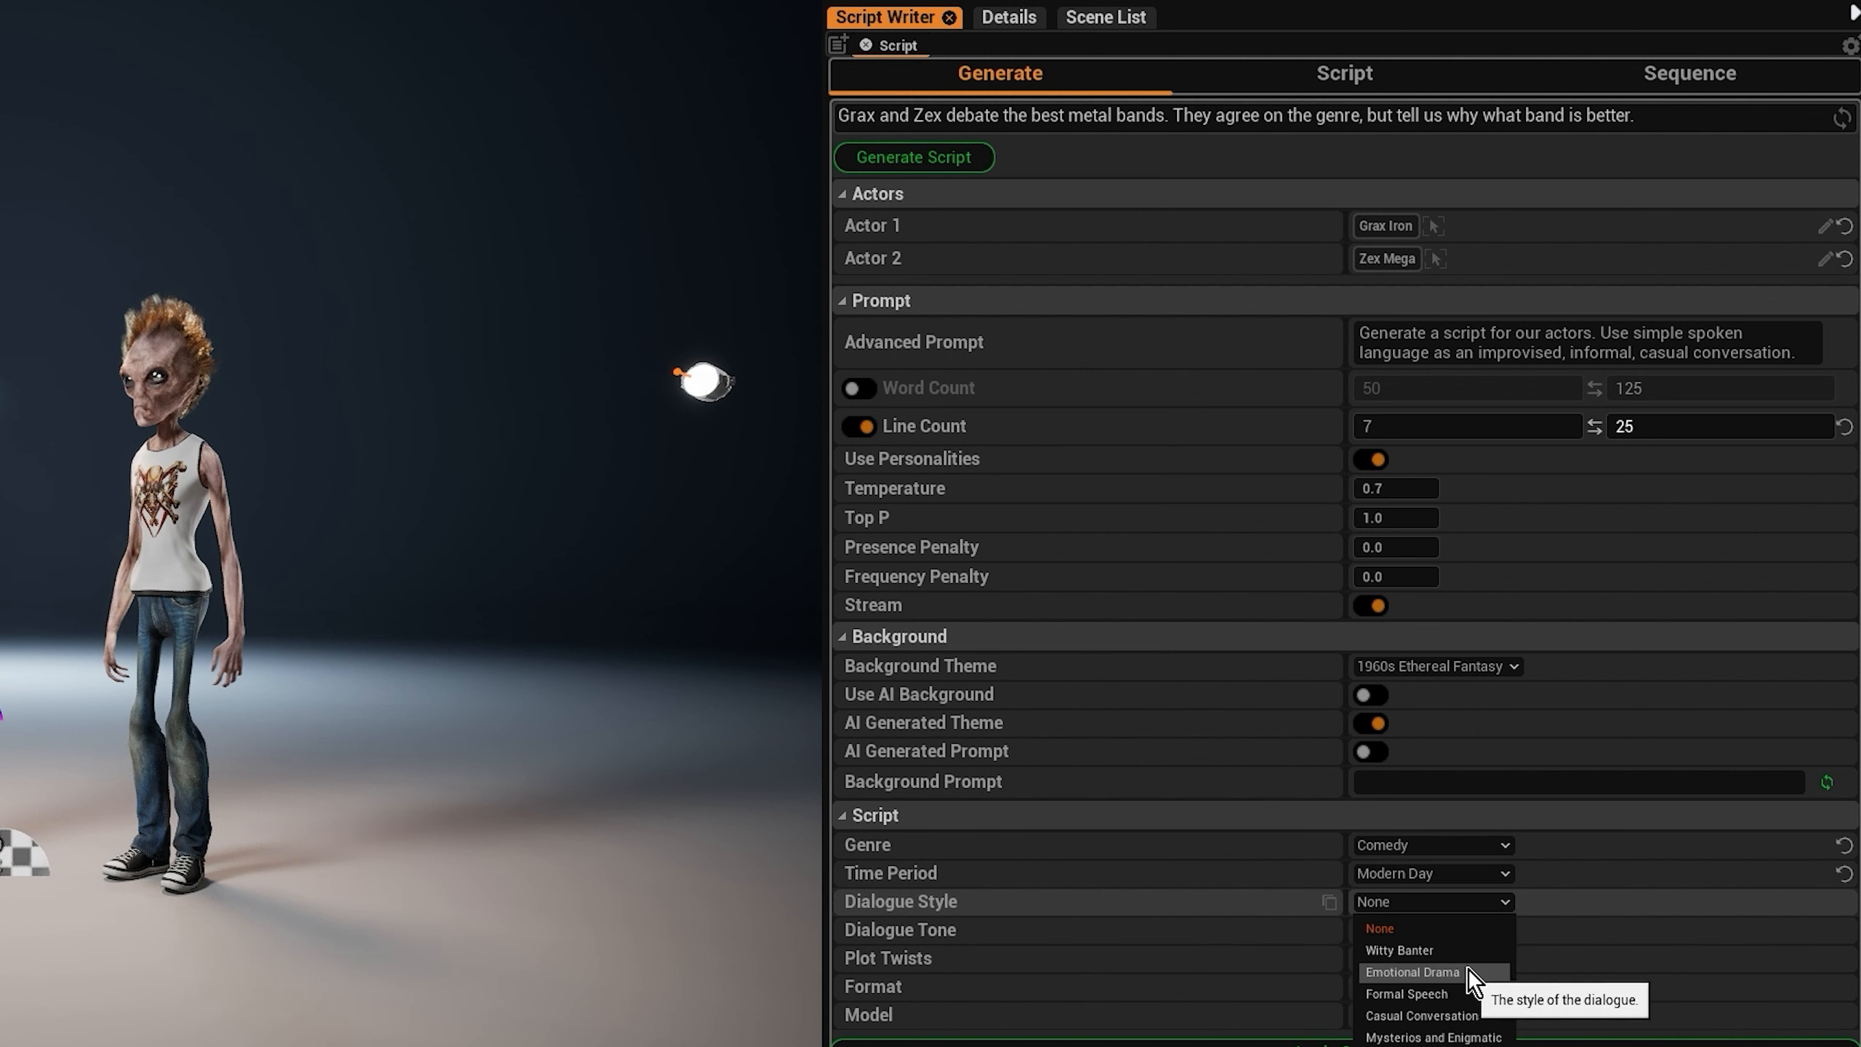
pyautogui.click(1472, 951)
pyautogui.click(1474, 930)
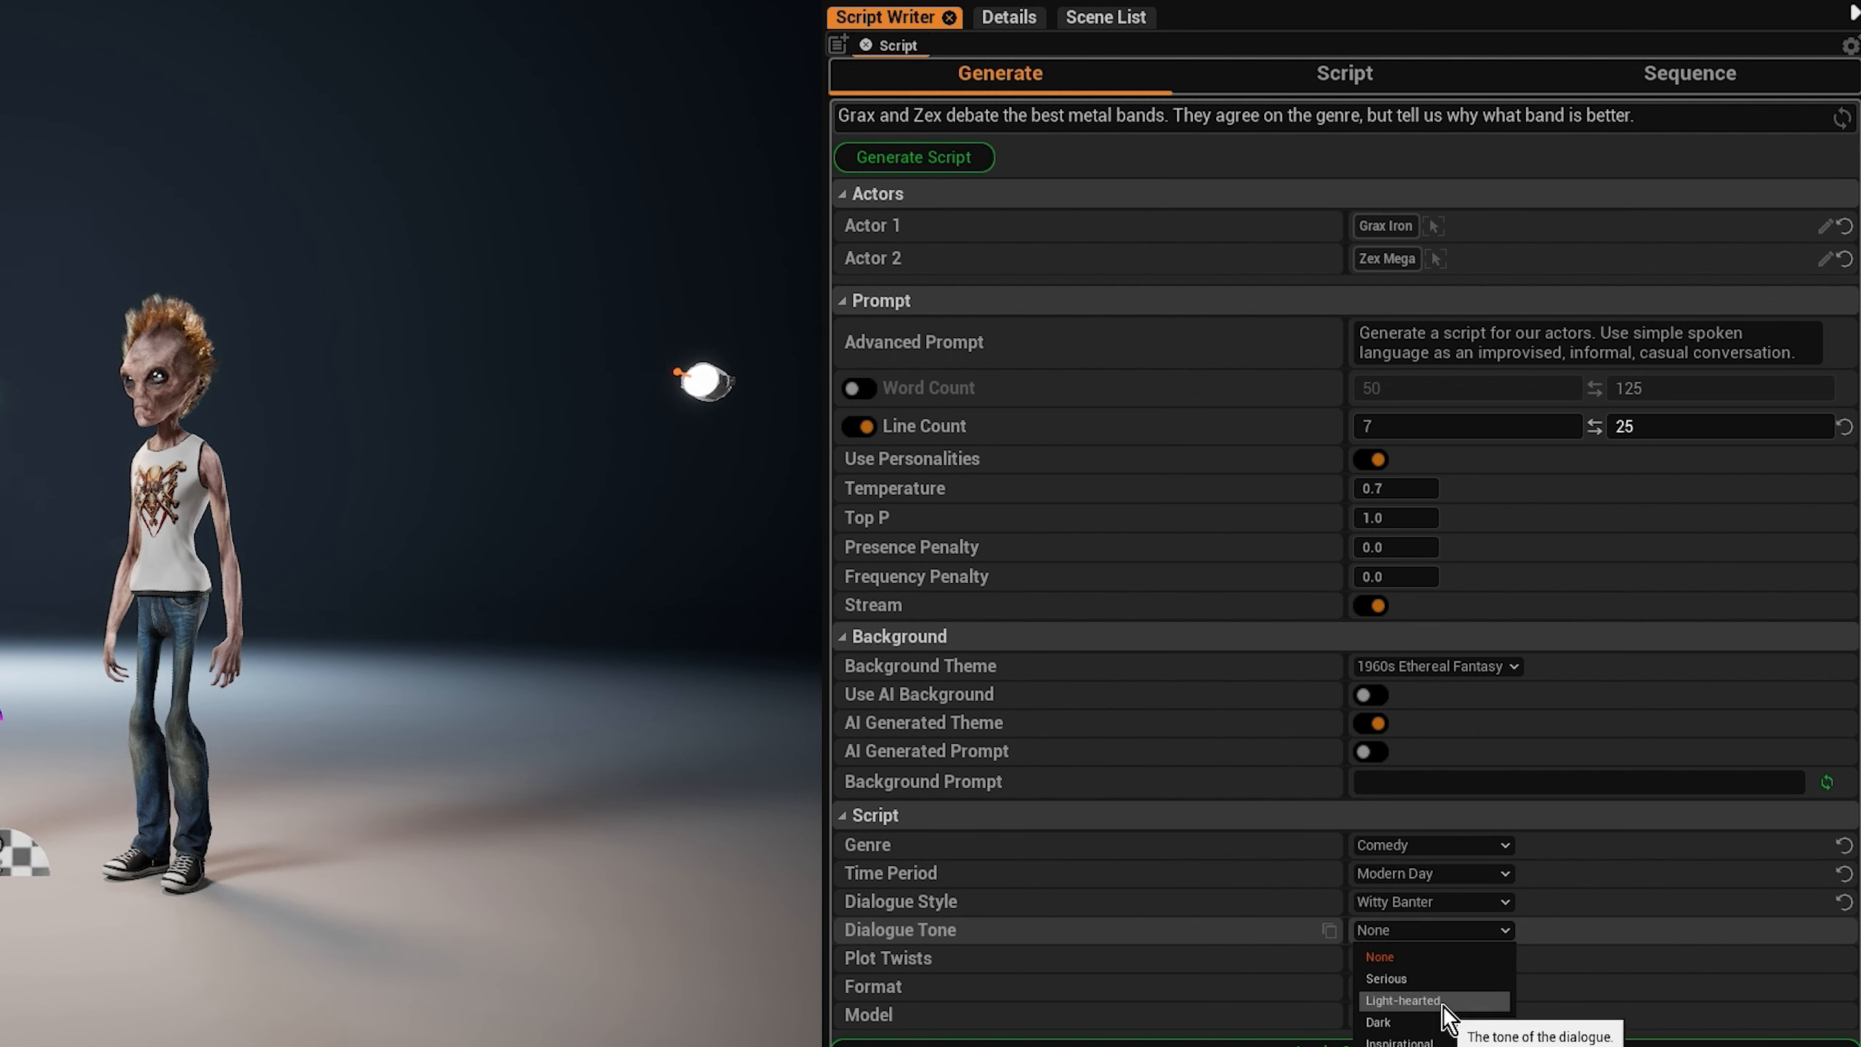
pyautogui.click(1417, 1042)
pyautogui.click(1422, 934)
pyautogui.click(1443, 1024)
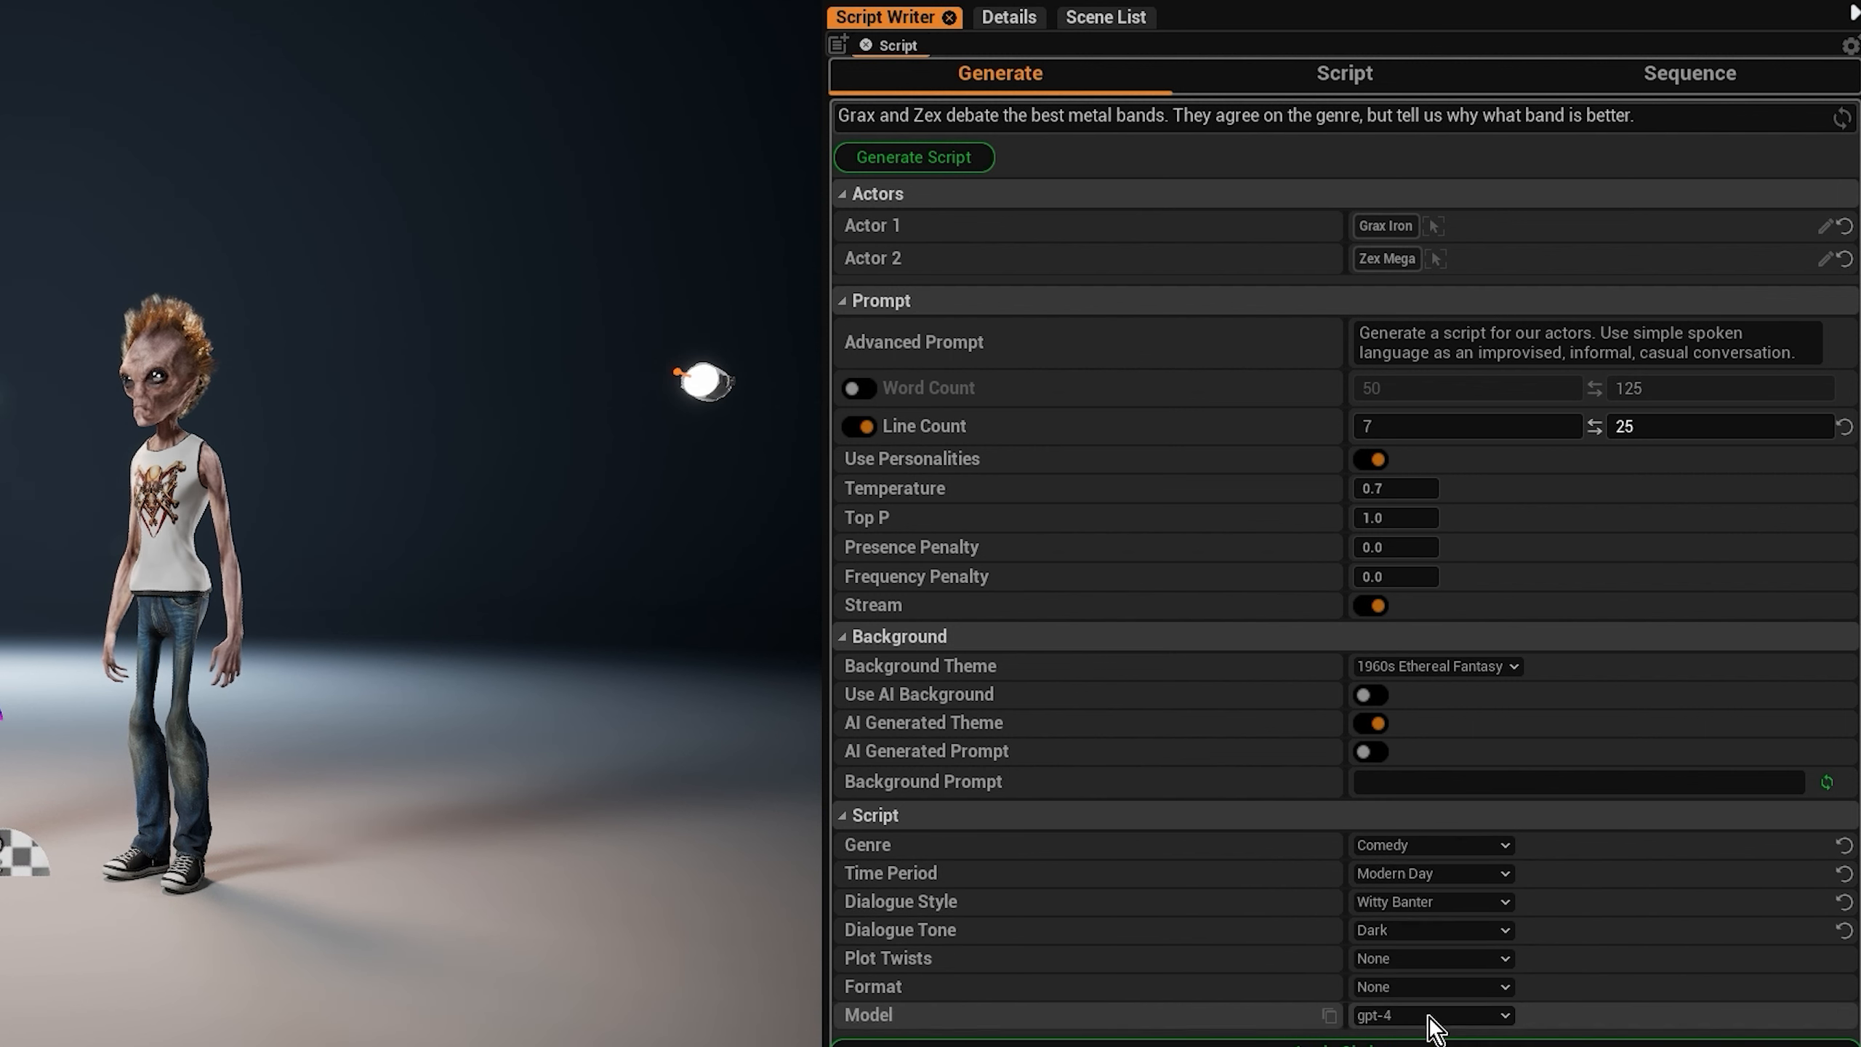
pyautogui.click(1434, 989)
pyautogui.click(1410, 1044)
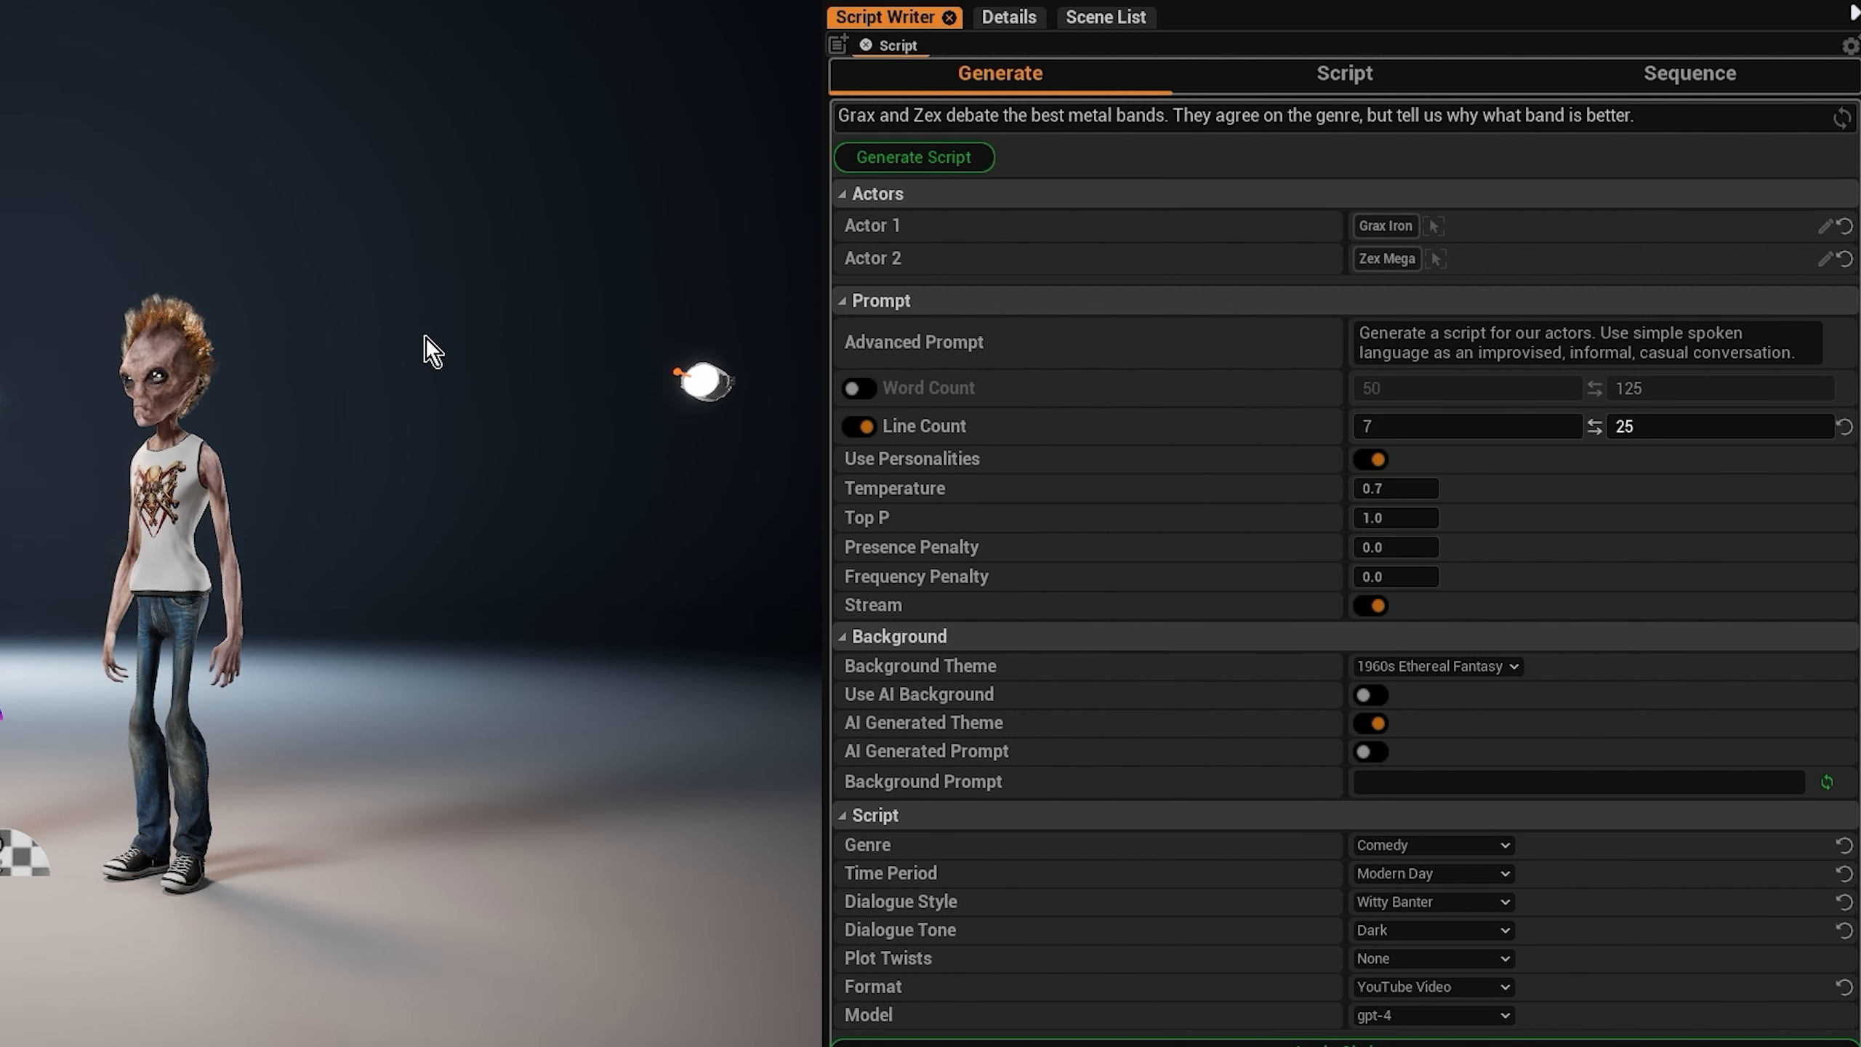
# - Enable the AI background for the script and set its background theme to Realism
pyautogui.click(1376, 697)
pyautogui.click(1469, 670)
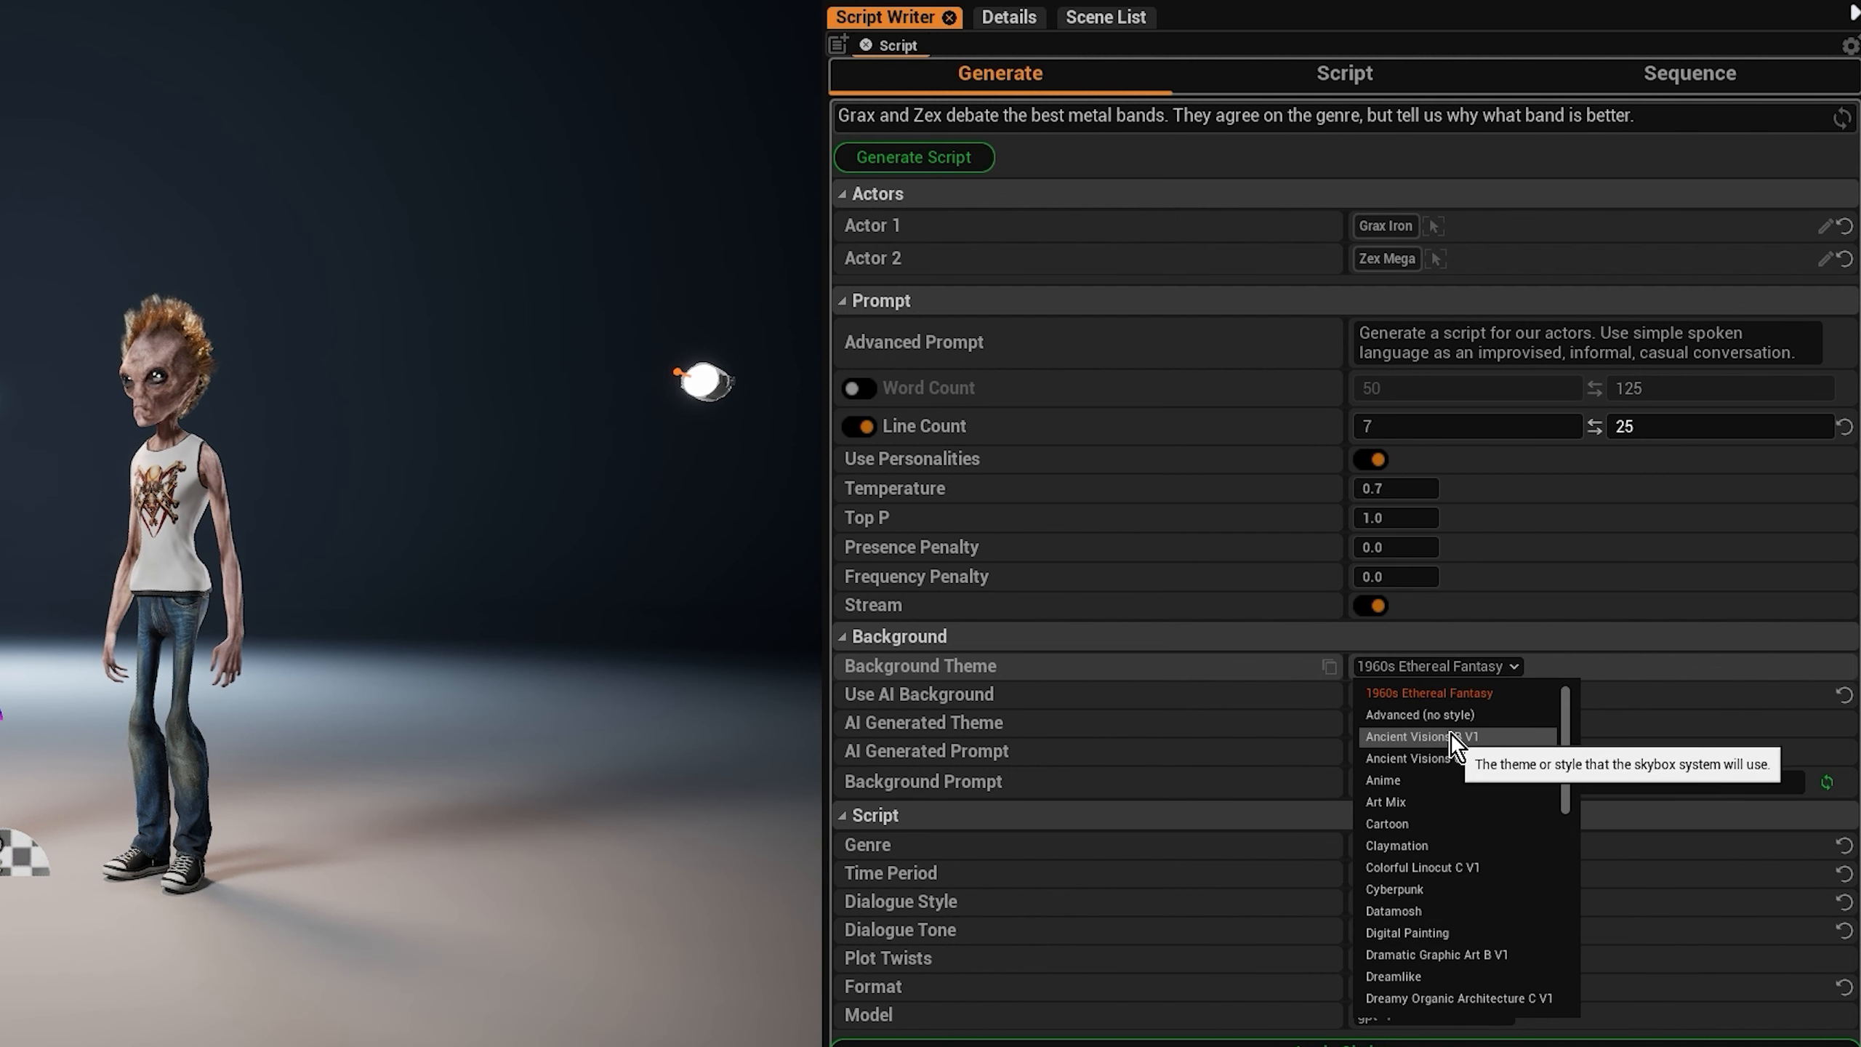
pyautogui.scroll(-6, 1443, 861)
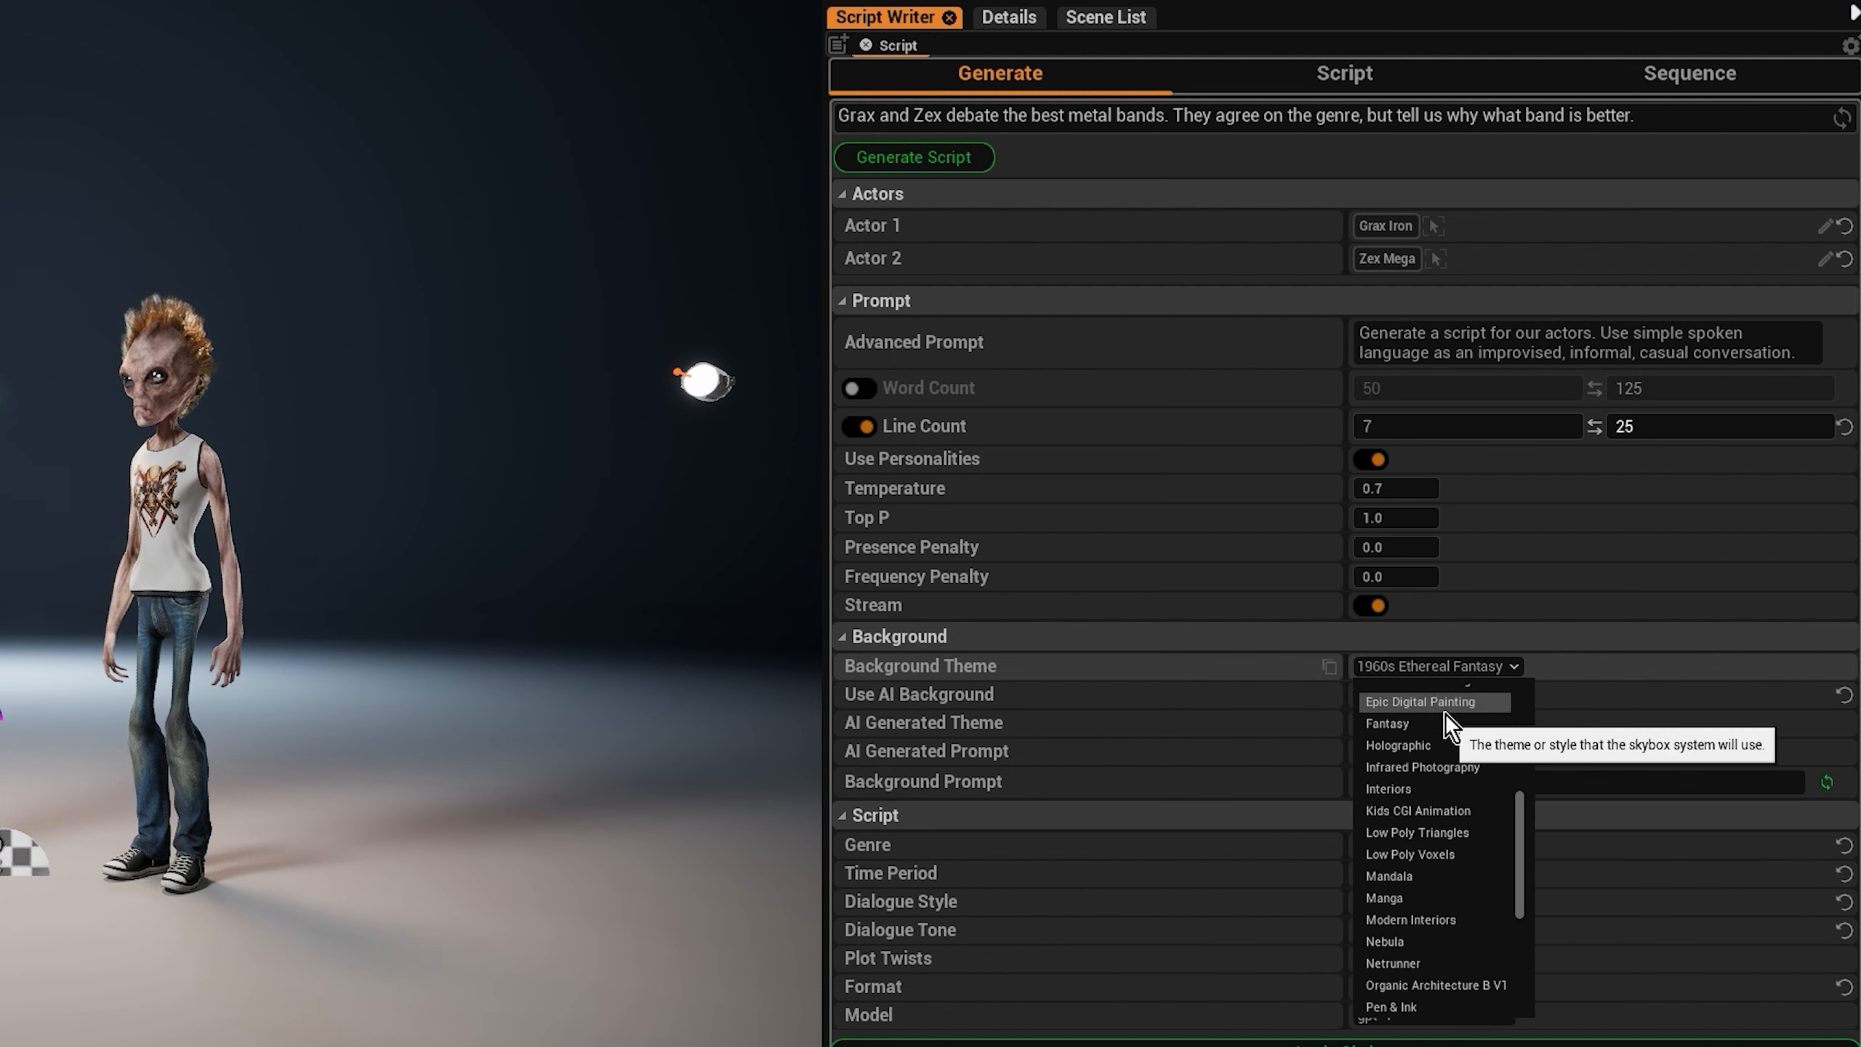
pyautogui.scroll(-6, 1438, 865)
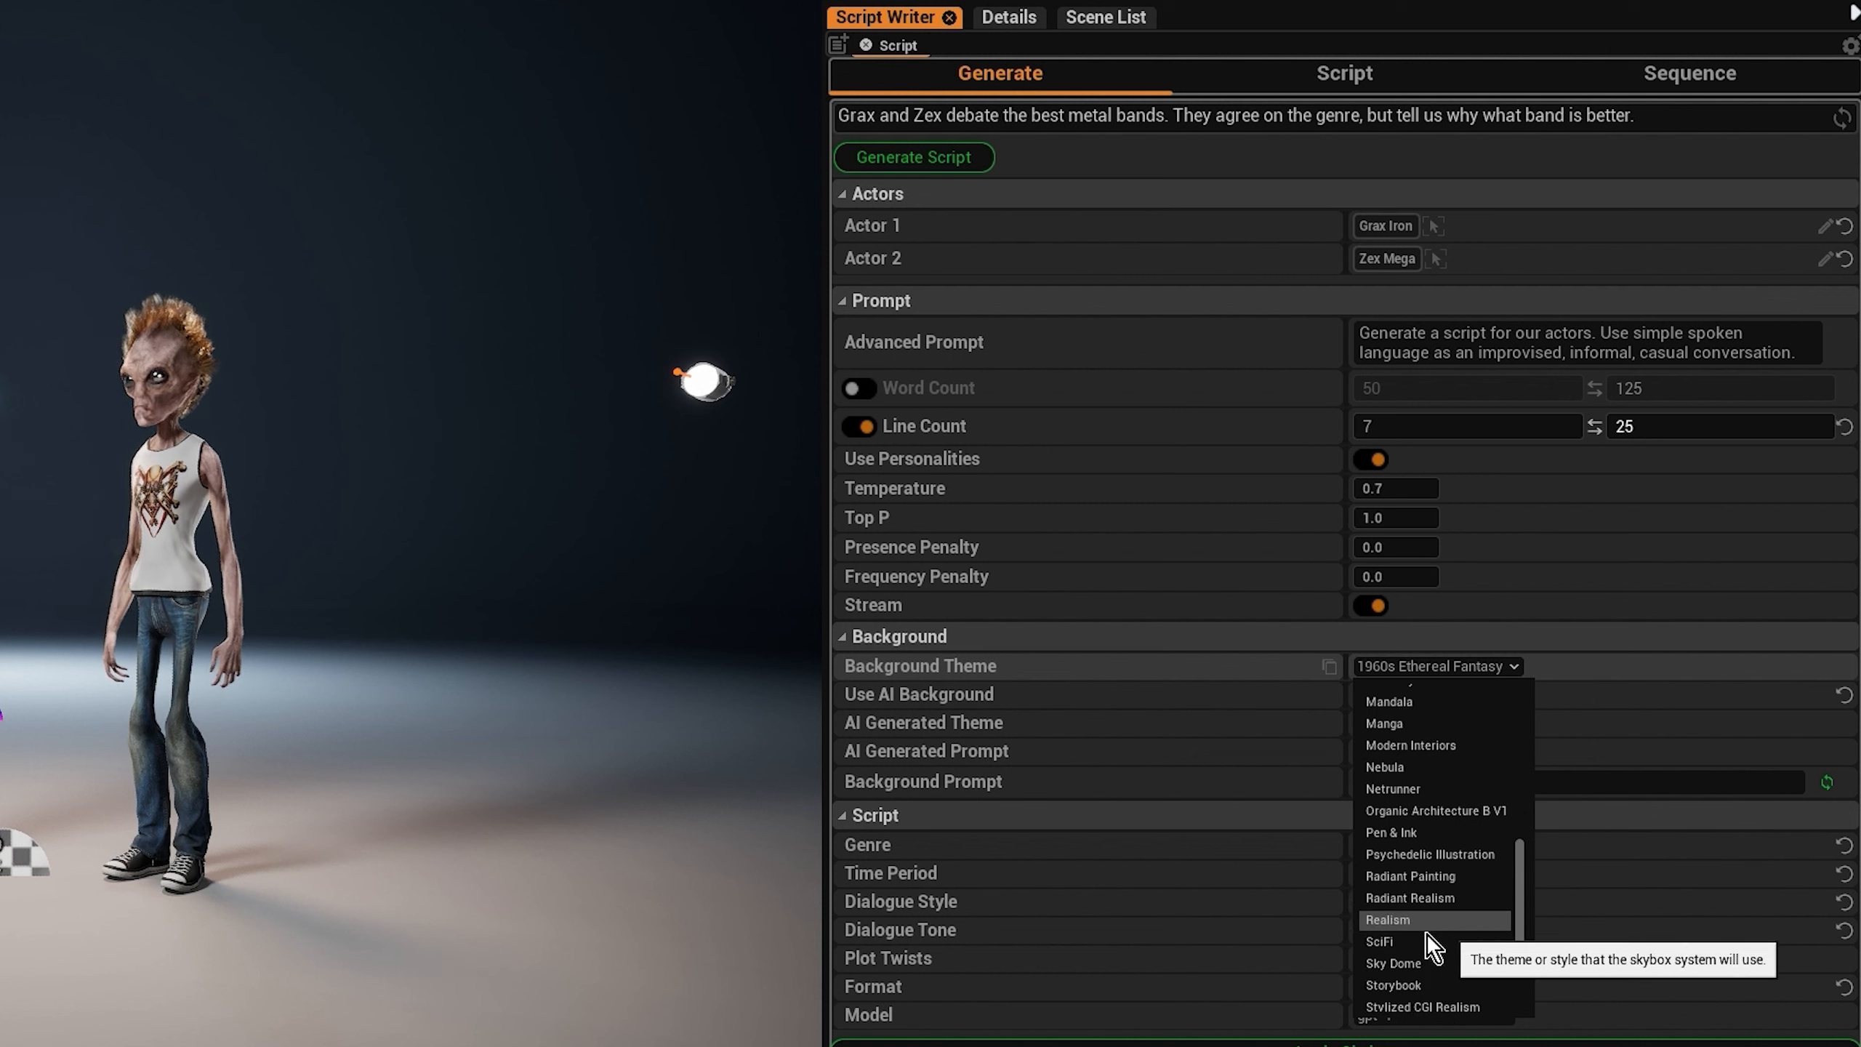
pyautogui.click(1419, 926)
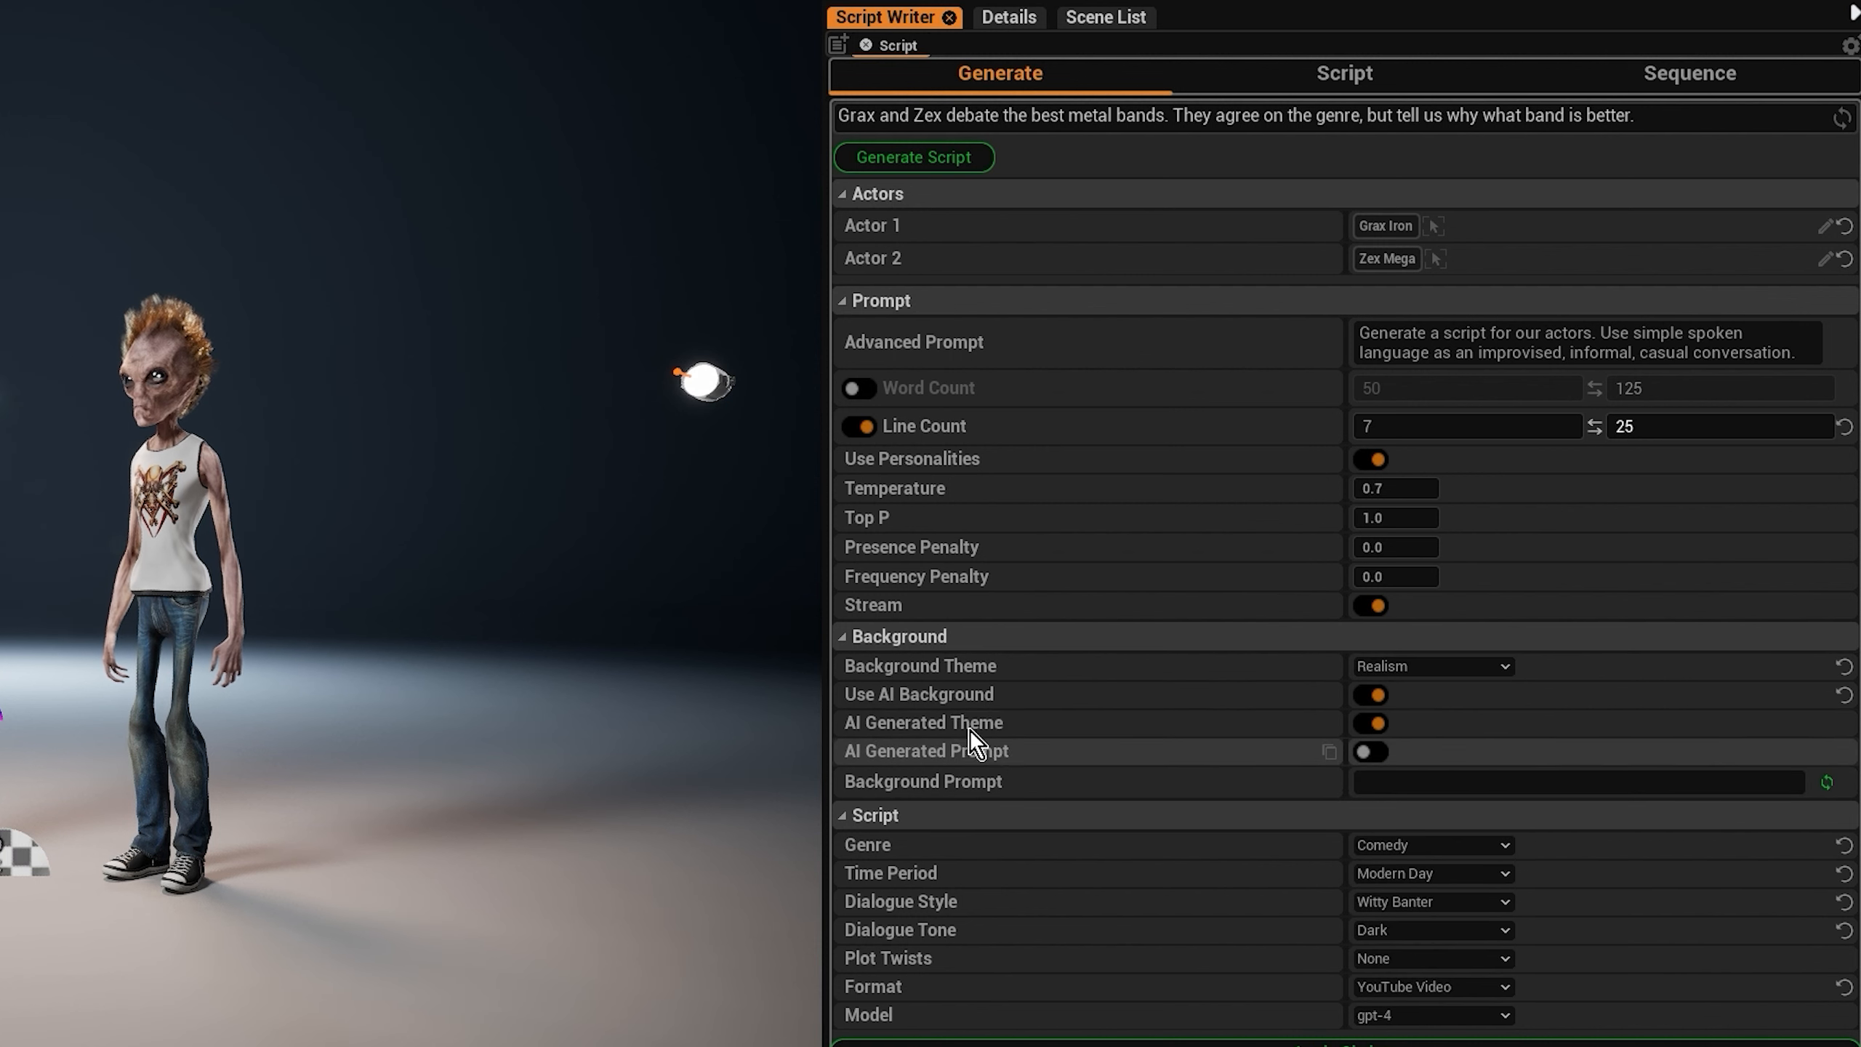
# - Set the script's background prompt to "metal concert"
pyautogui.click(1512, 781)
pyautogui.write('metal co')
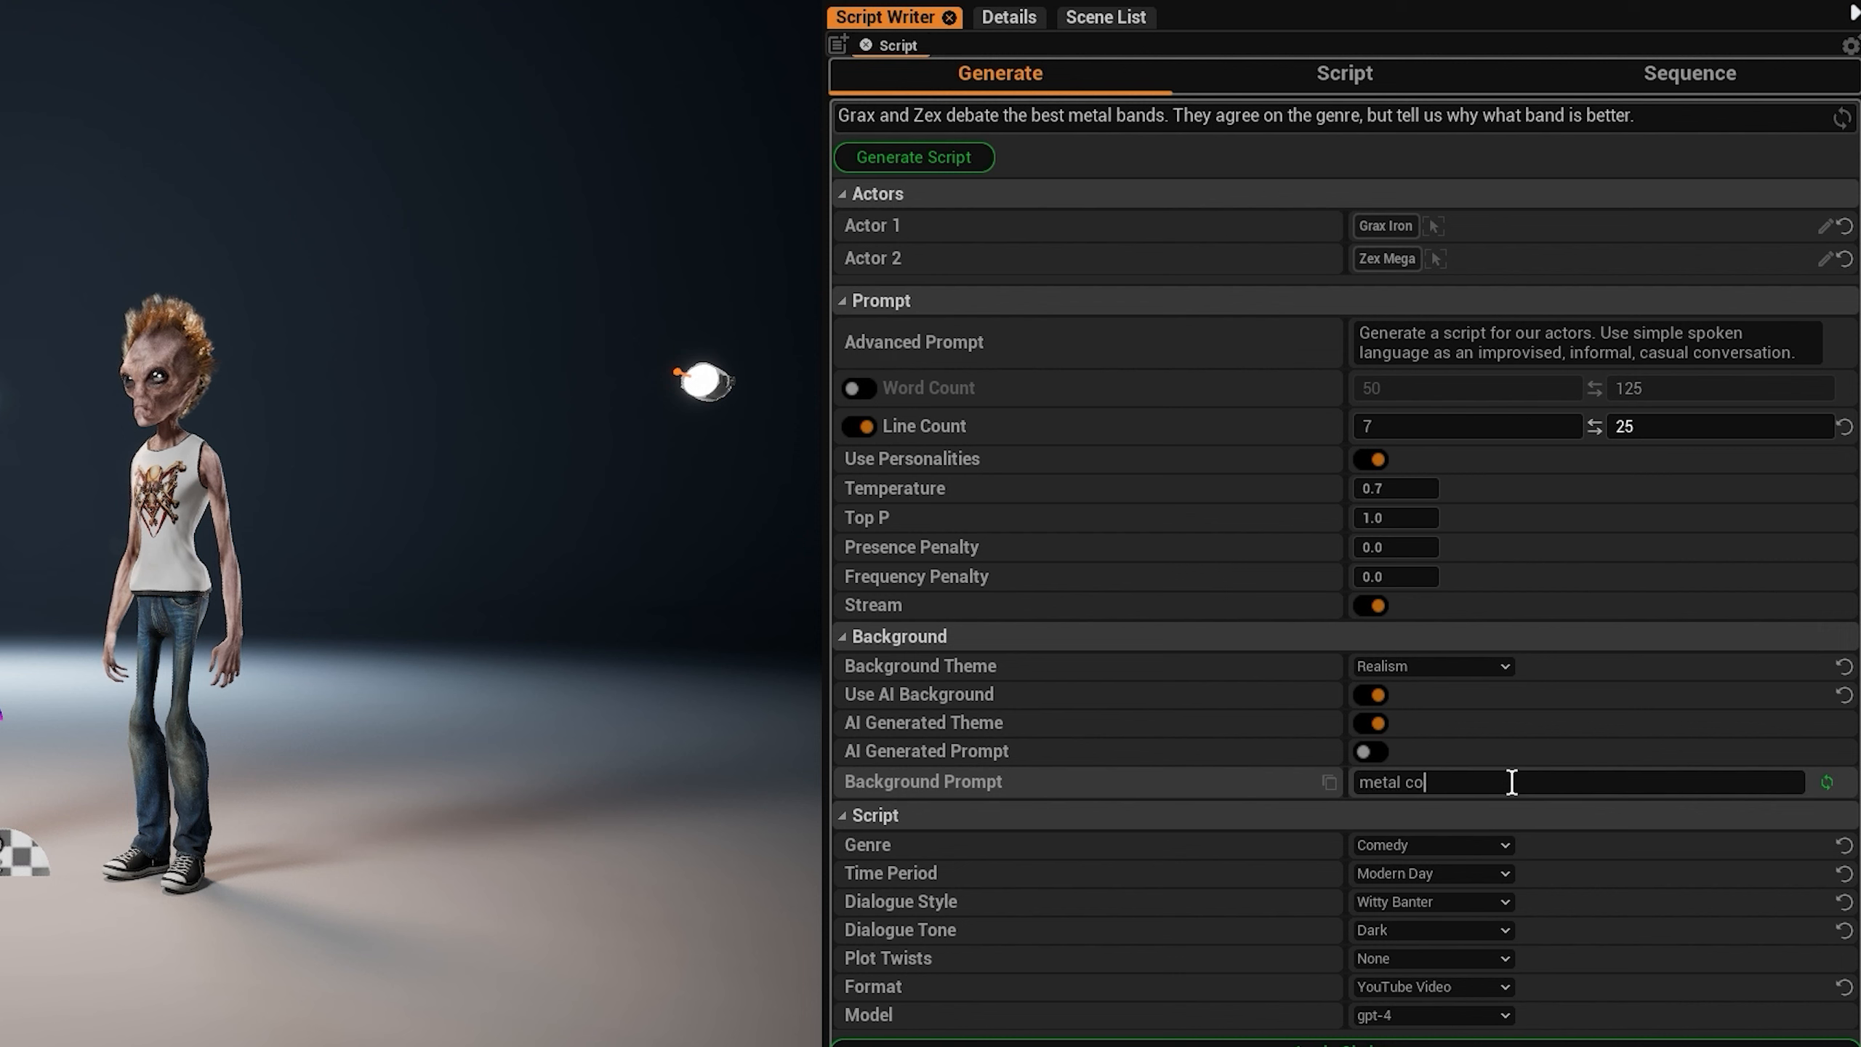
pyautogui.write('ncert')
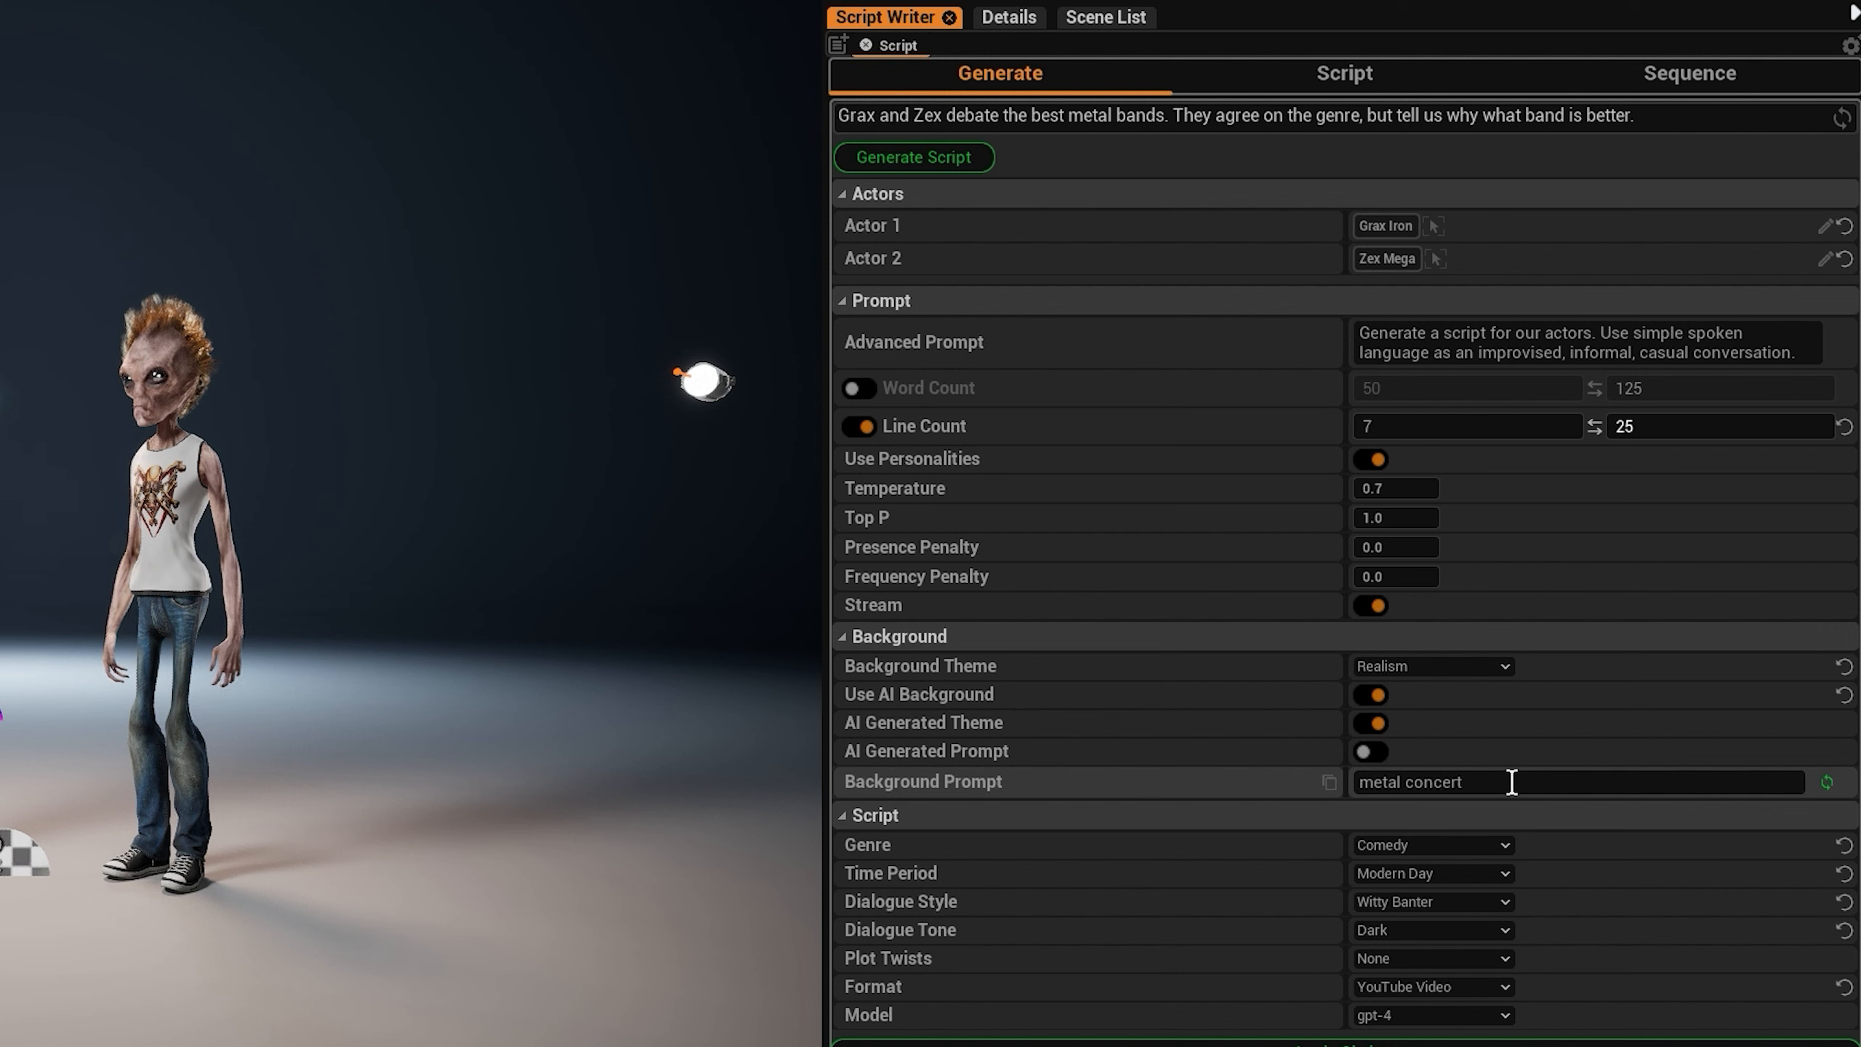
pyautogui.press('Return')
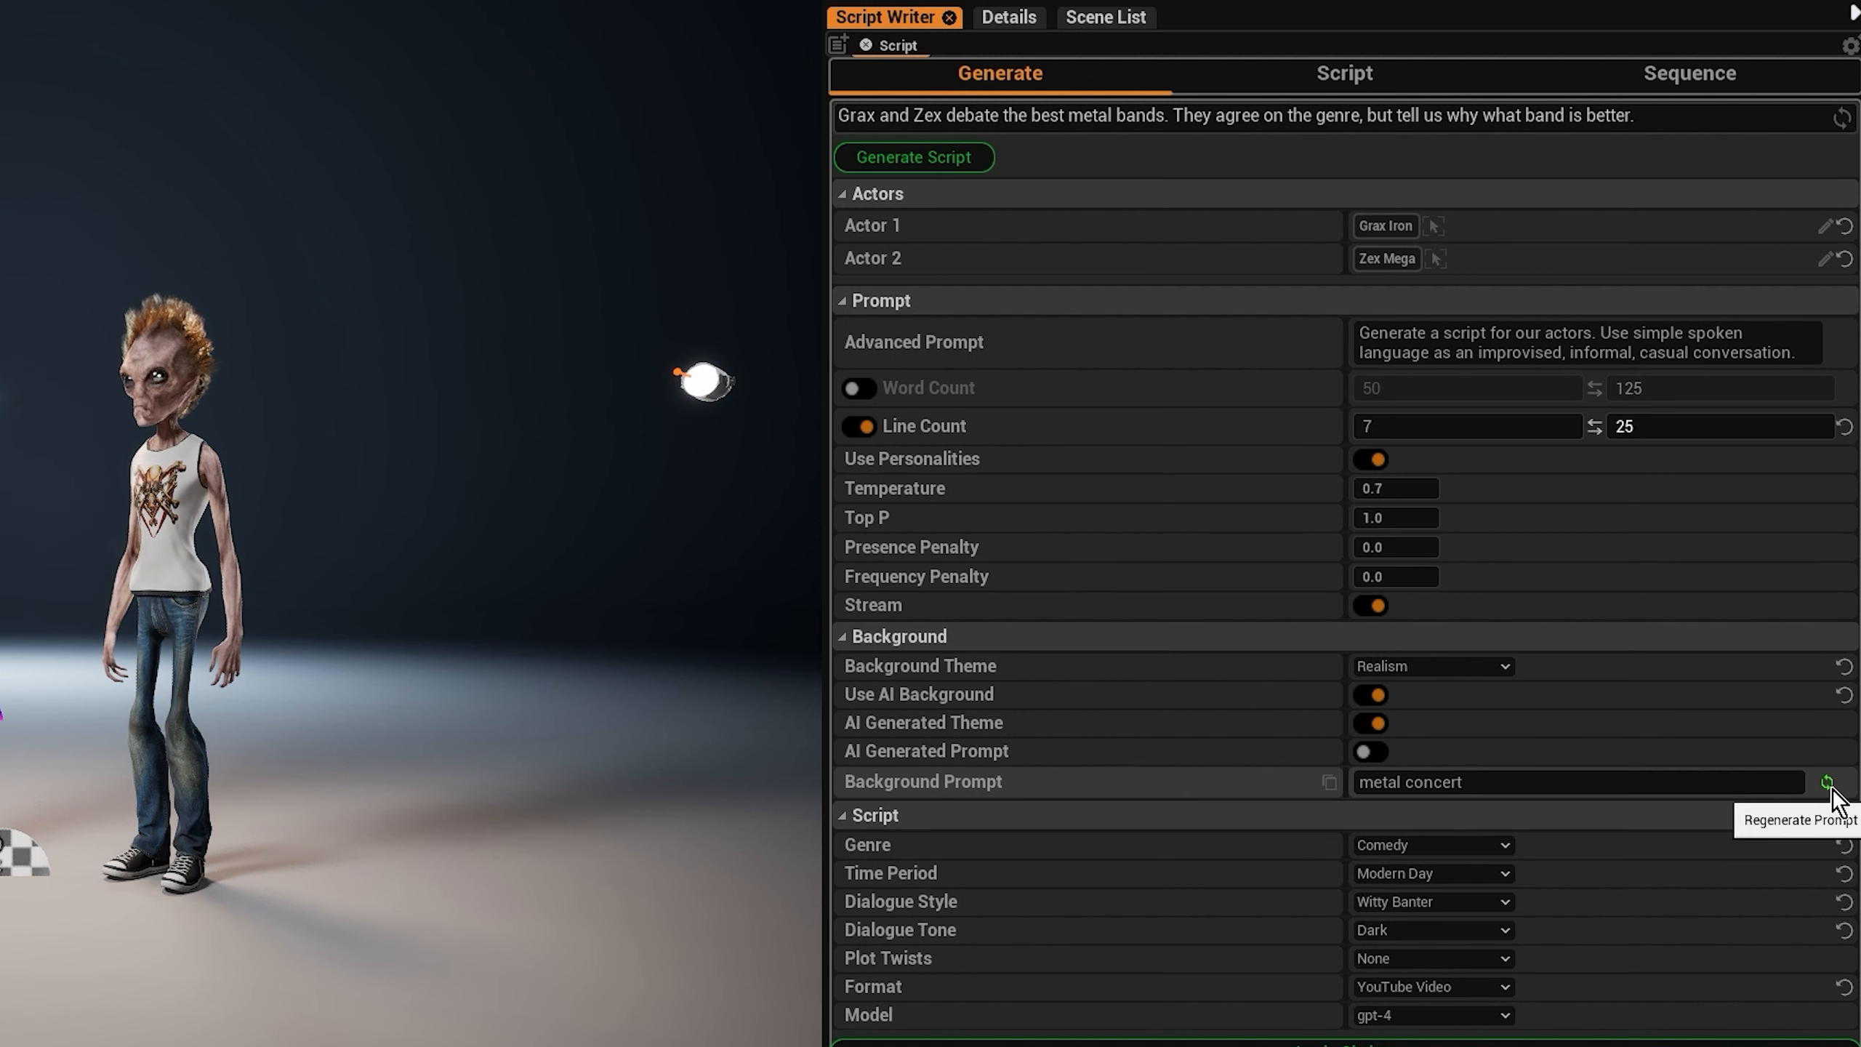
# - Enable the AI-generated background prompt and regenerate the prompt, accepting the AI token cost
pyautogui.click(1376, 754)
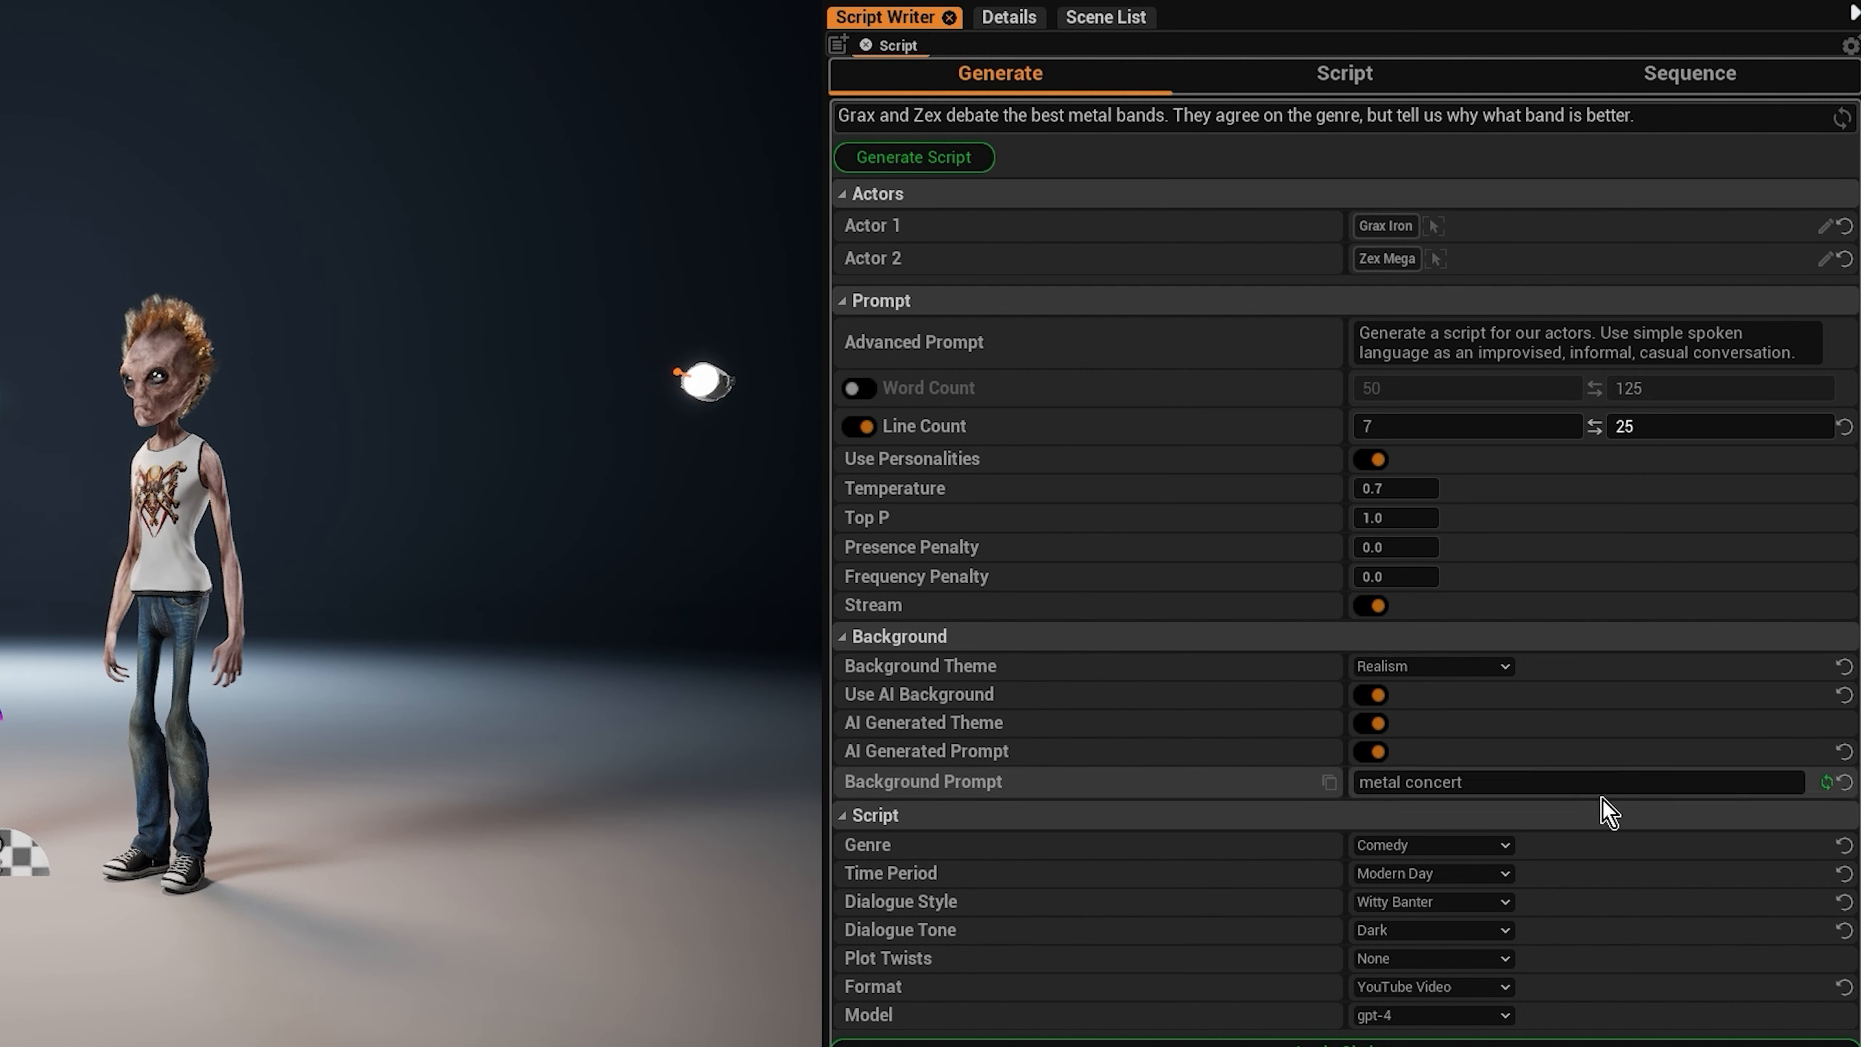
pyautogui.click(1826, 782)
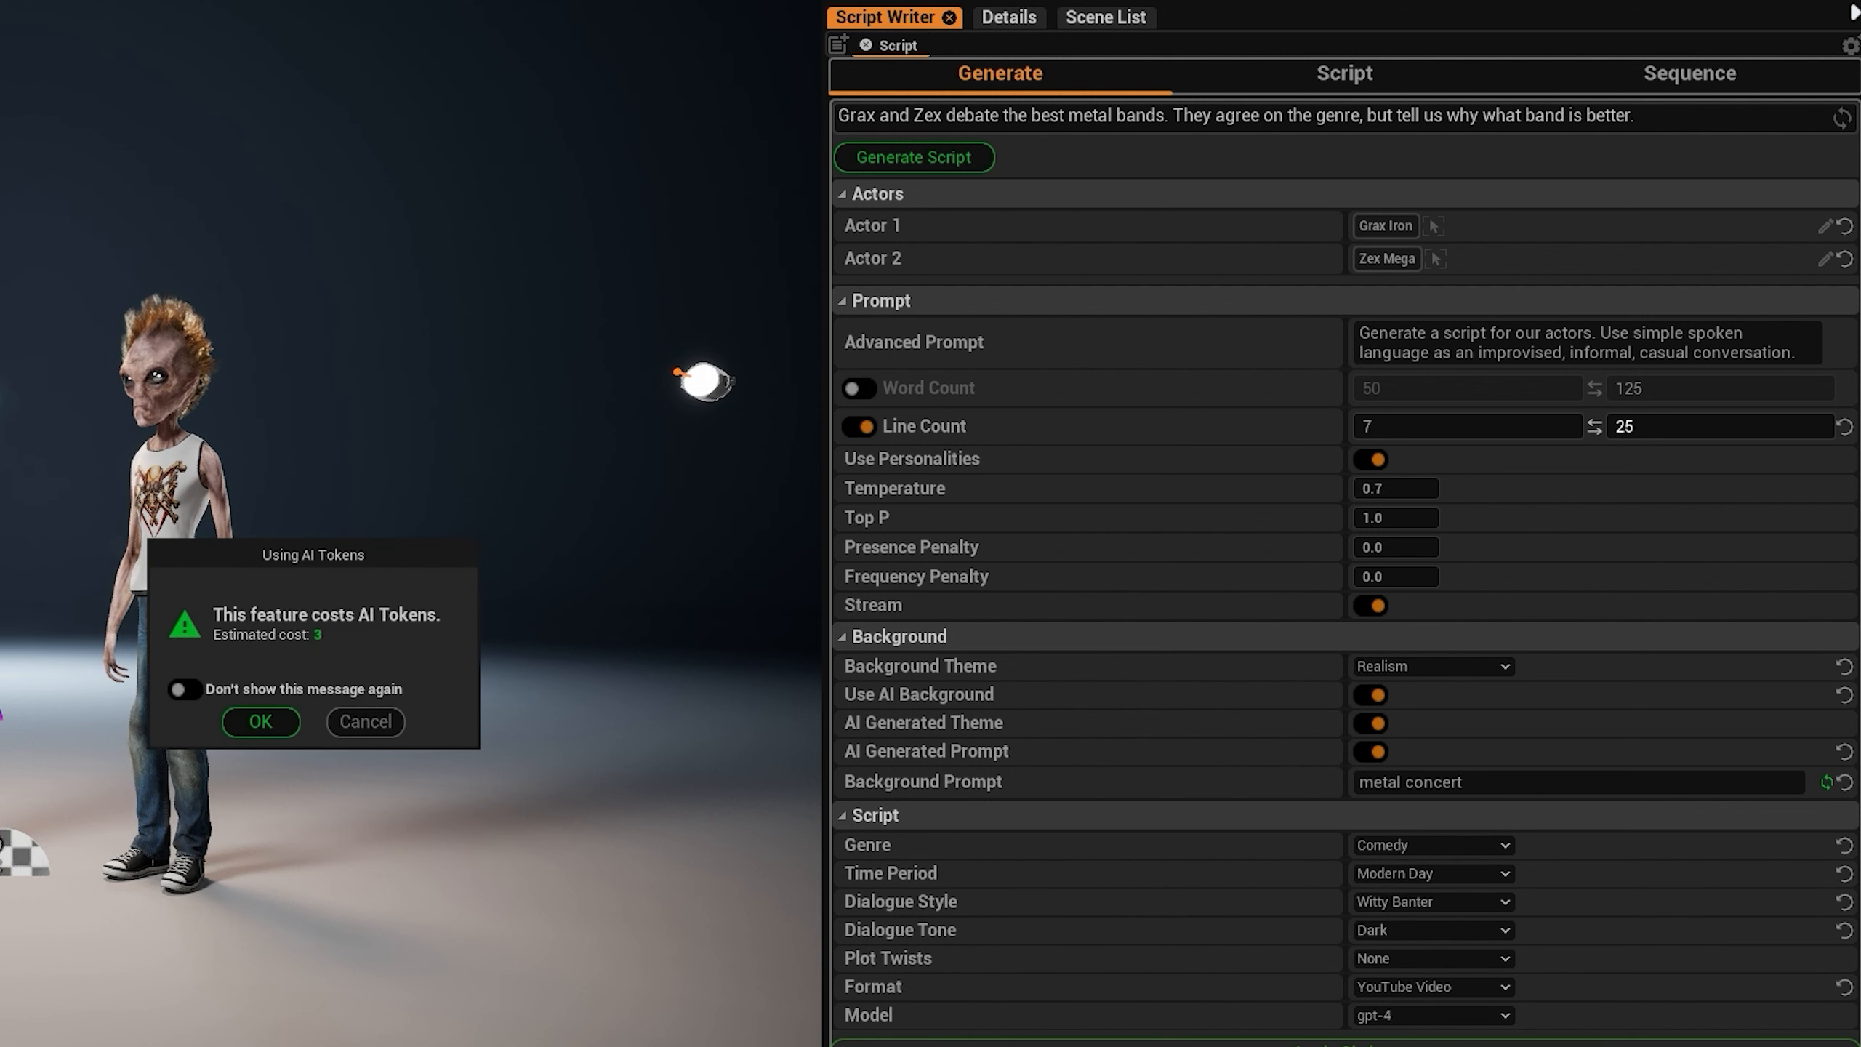
pyautogui.click(273, 721)
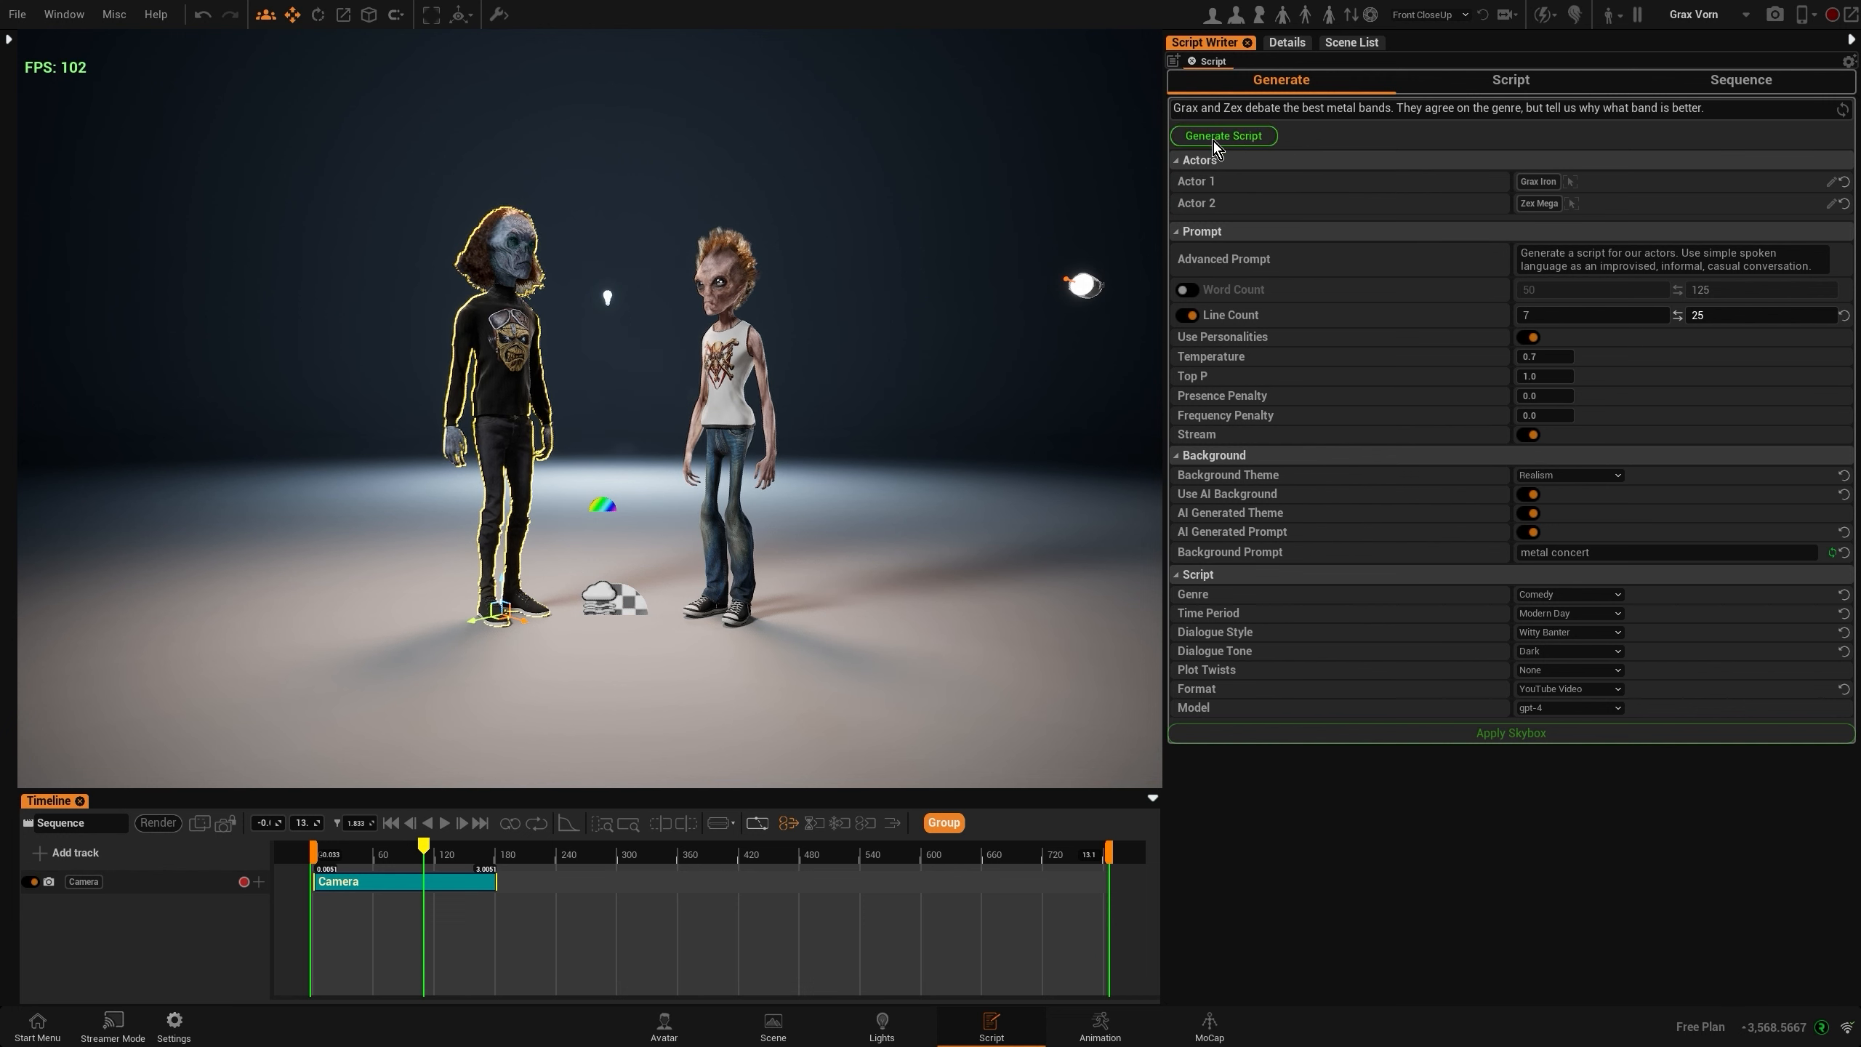
# - Generate the debate script with its AI background, accepting the AI token cost
pyautogui.click(1257, 138)
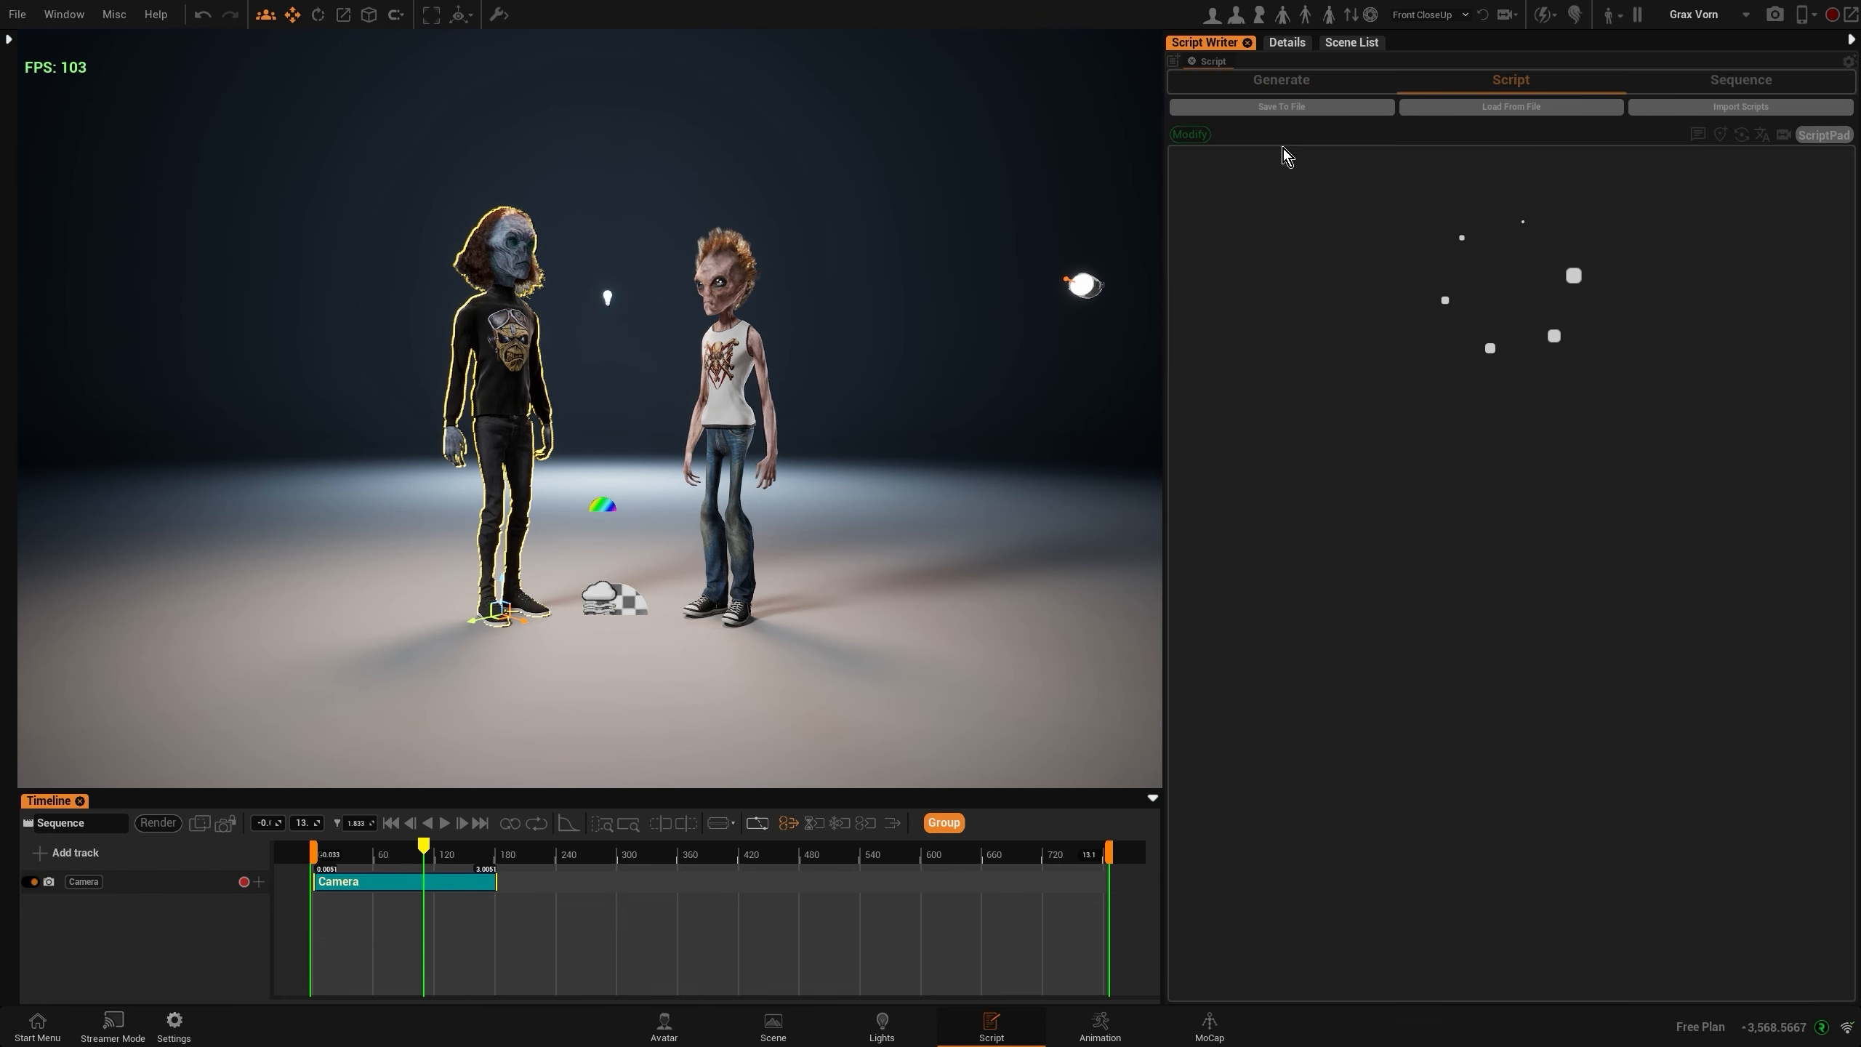
pyautogui.click(787, 512)
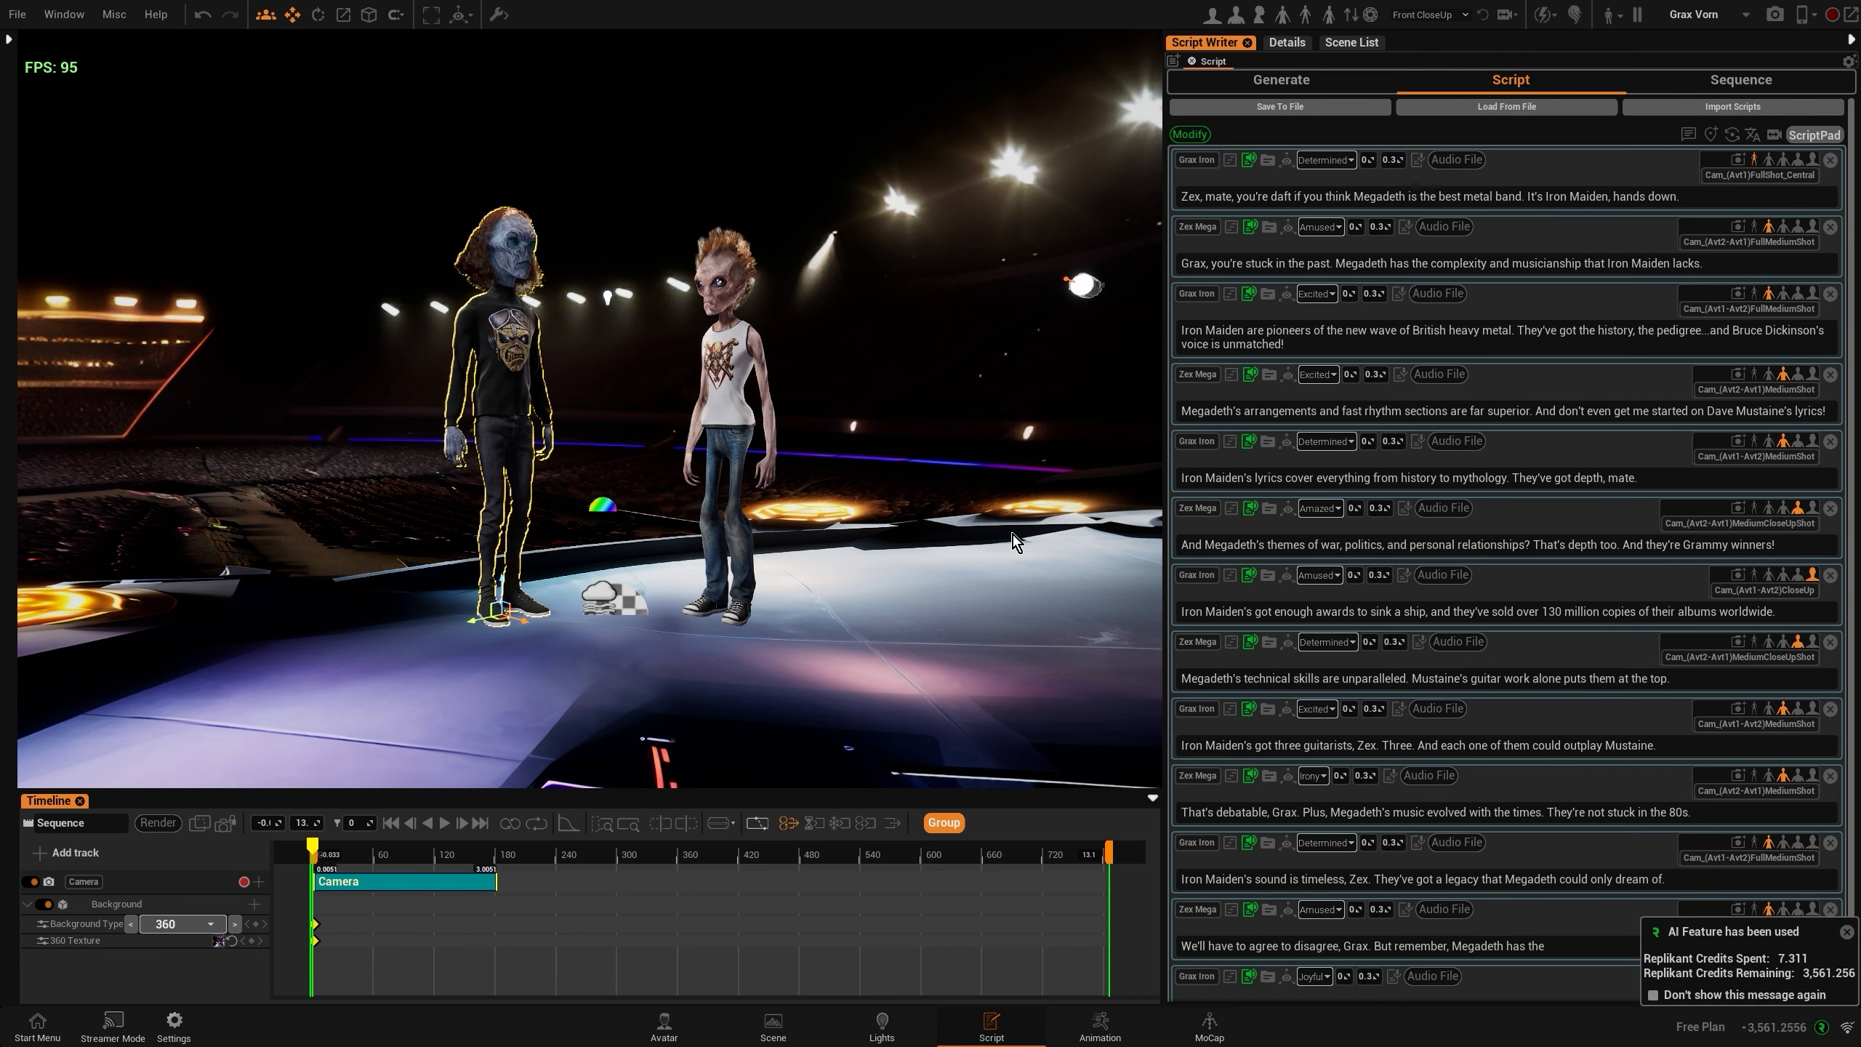
# - Generate the animated sequence from the finished script and view its playback through the sequence's cameras
pyautogui.click(1741, 80)
pyautogui.click(1338, 107)
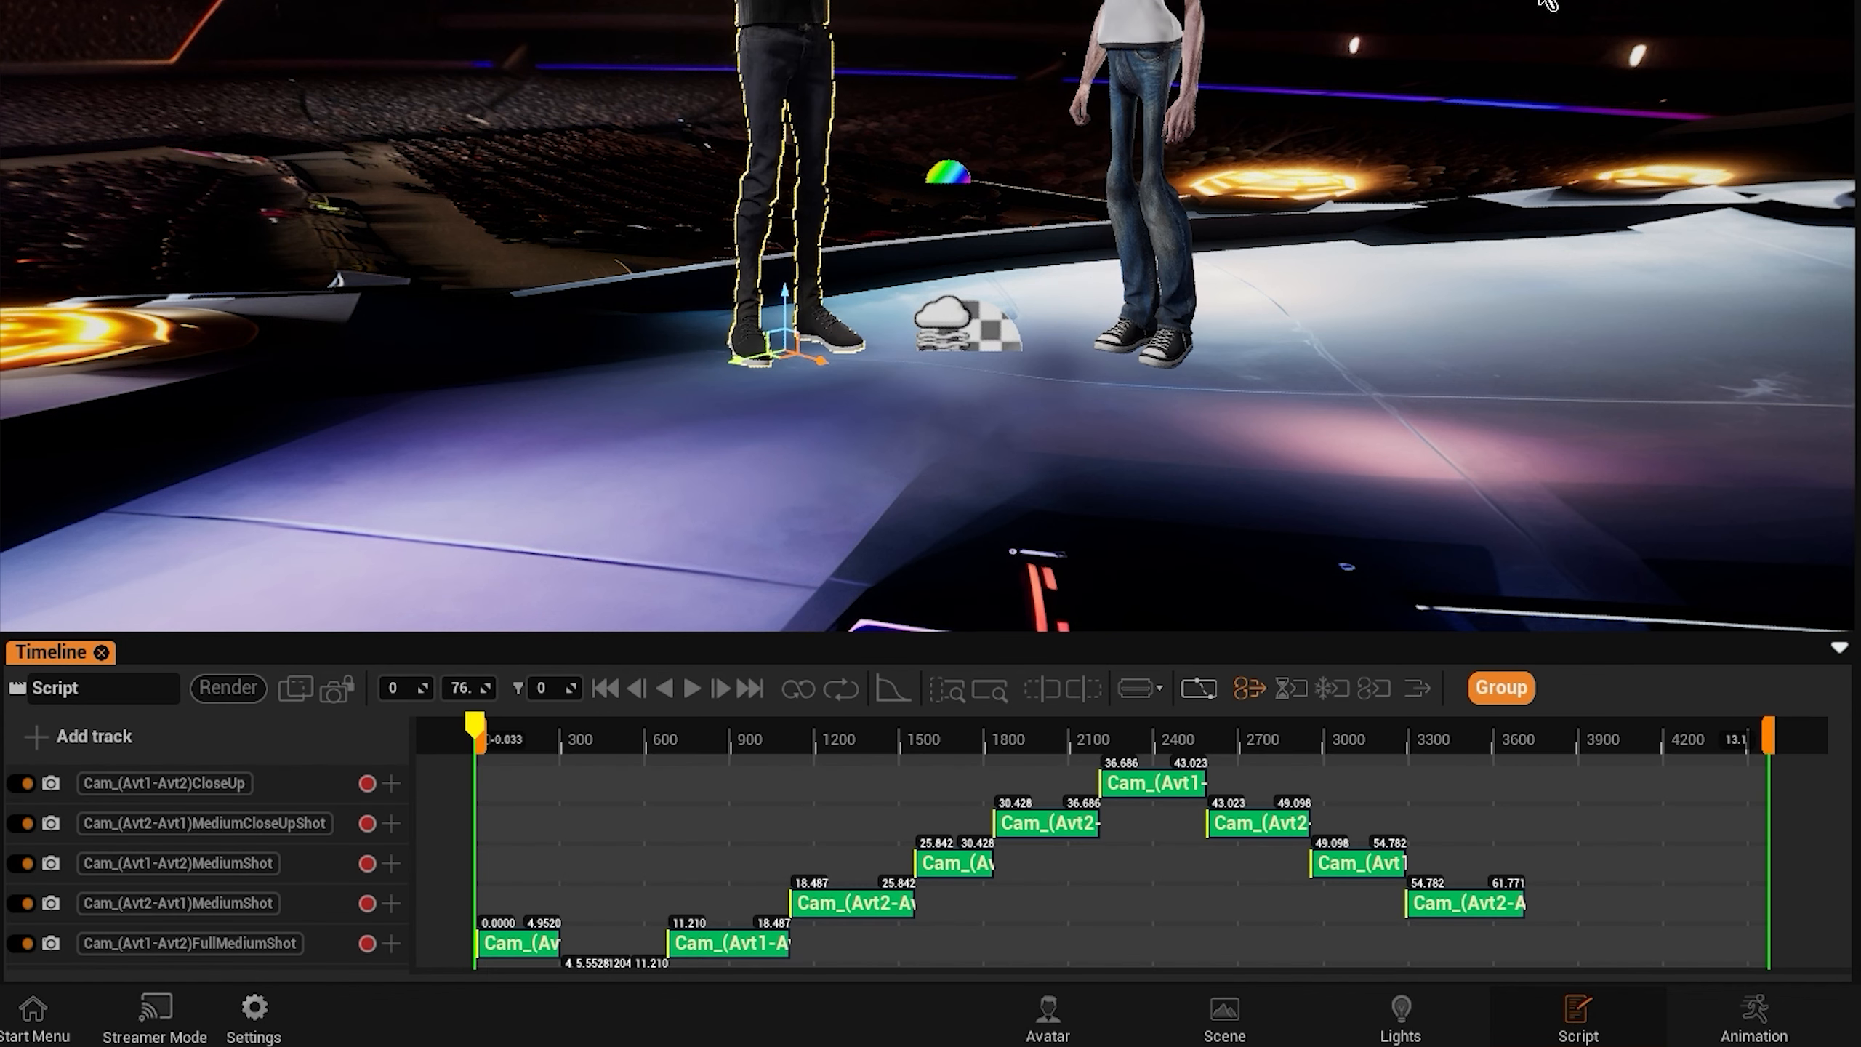
pyautogui.click(338, 692)
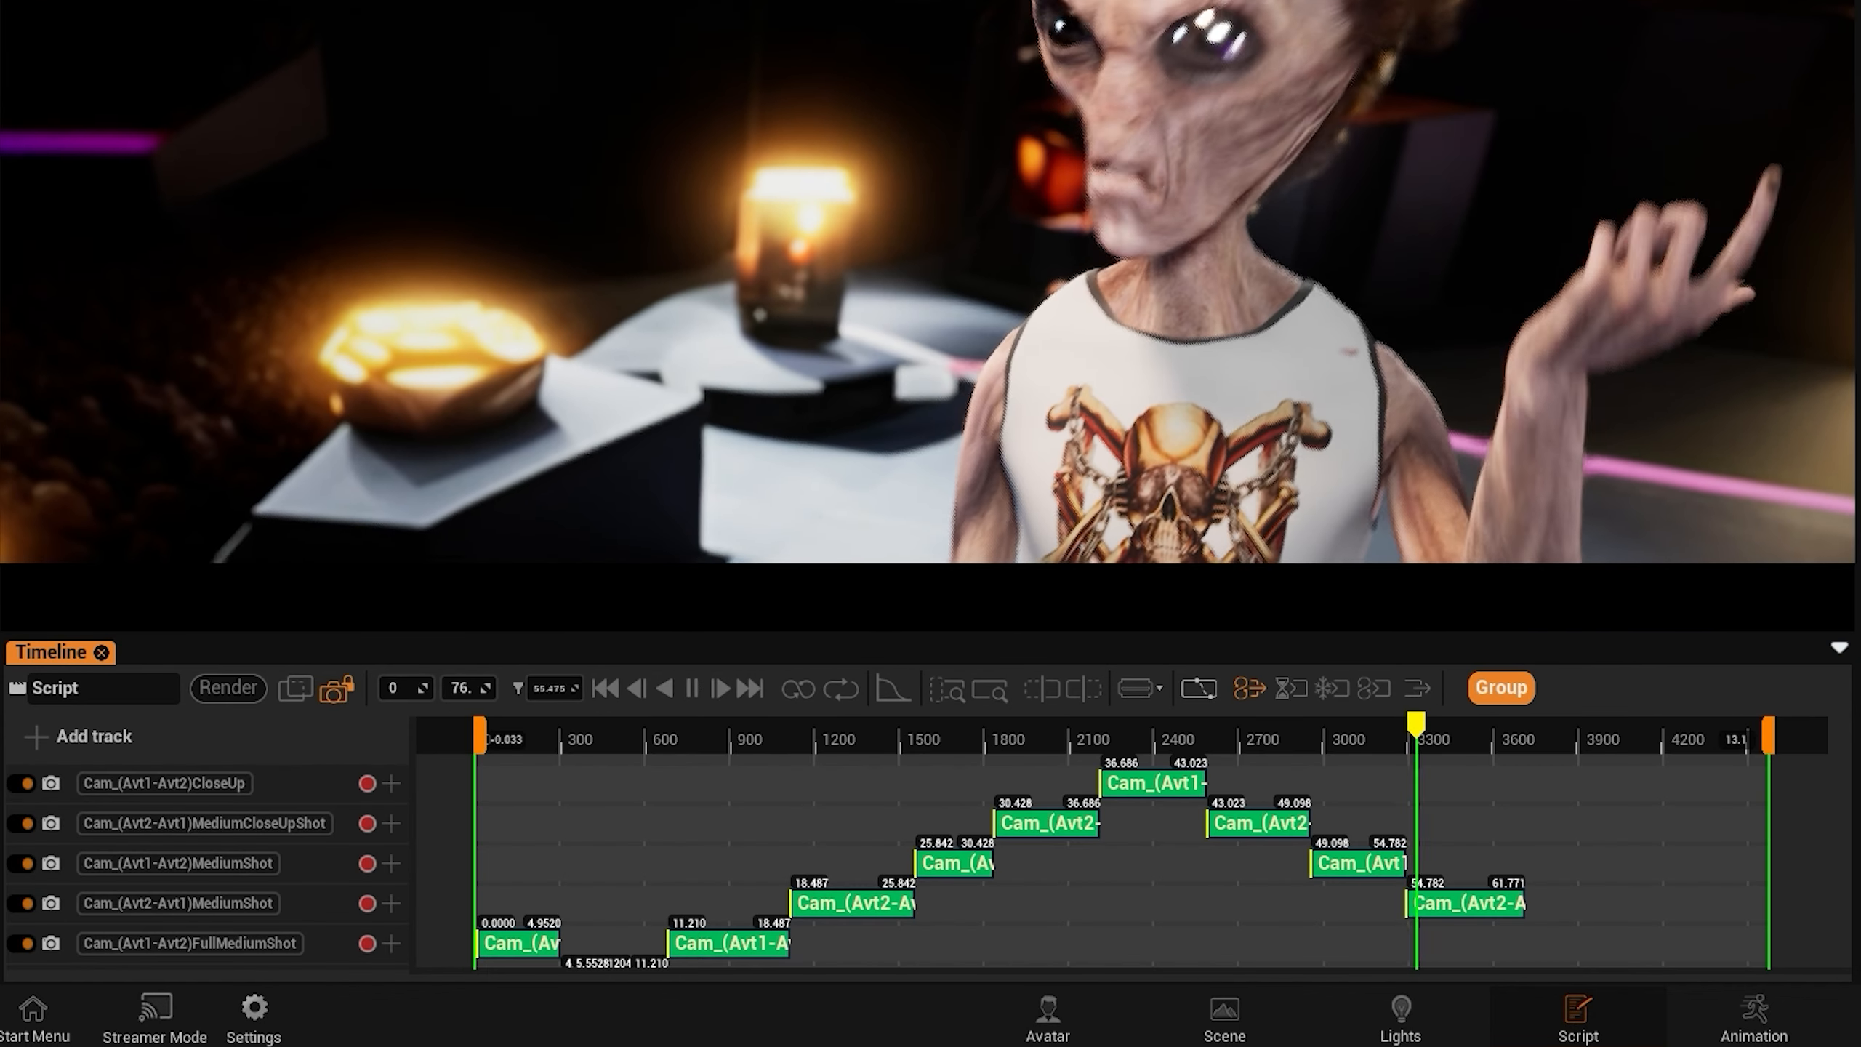